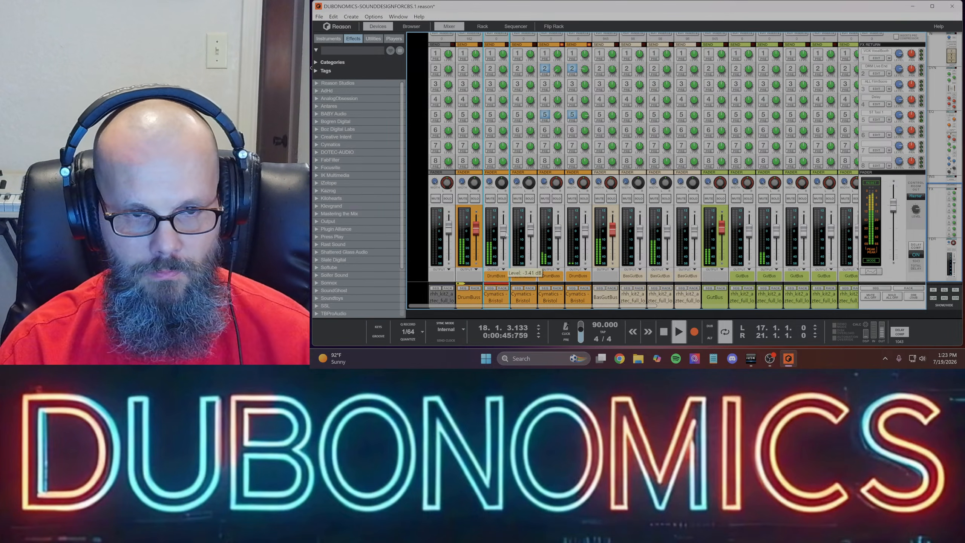
left_click(547, 238)
left_click(583, 234)
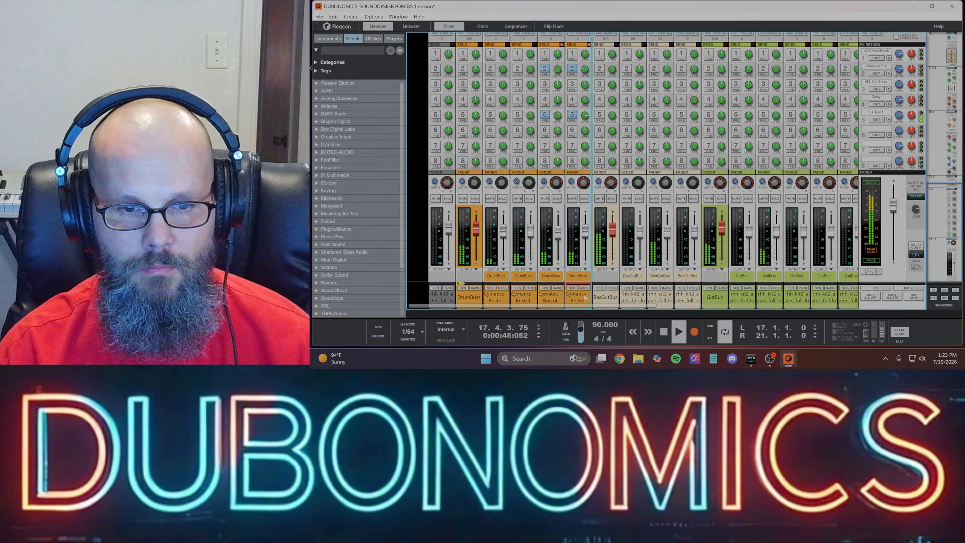
- Set the sequencer loop to run from bar 1 to bar 29 and play the arrangement from the start
key("F7")
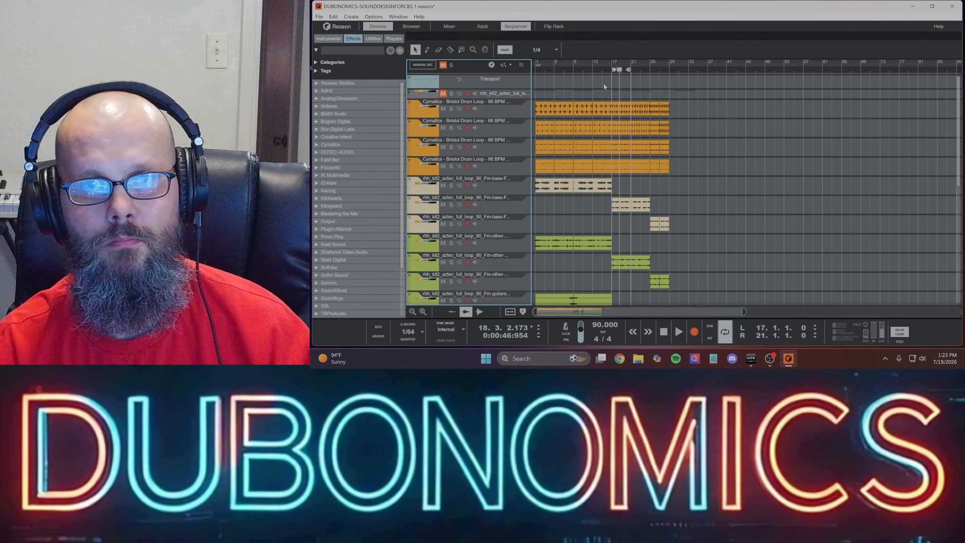
left_click_drag(614, 71, 463, 73)
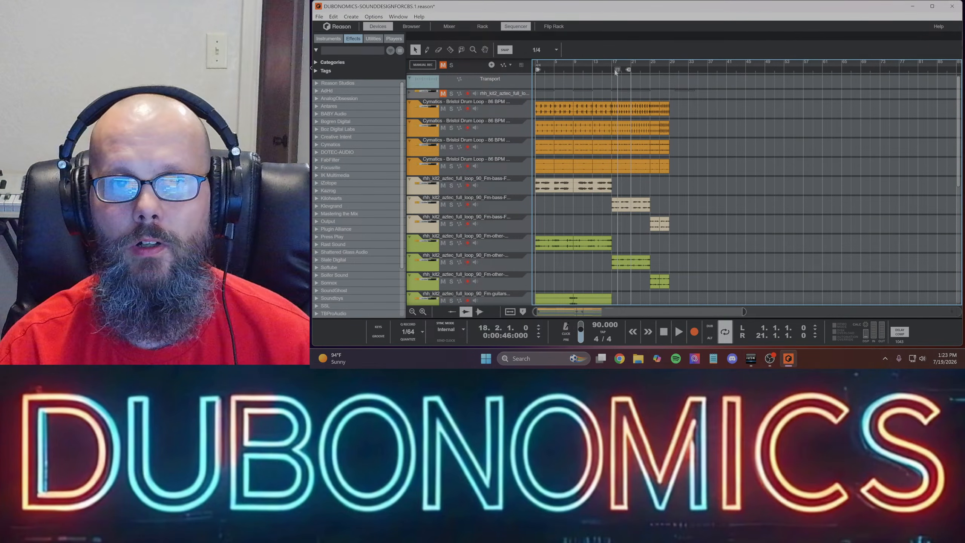
left_click_drag(619, 71, 532, 72)
key("space")
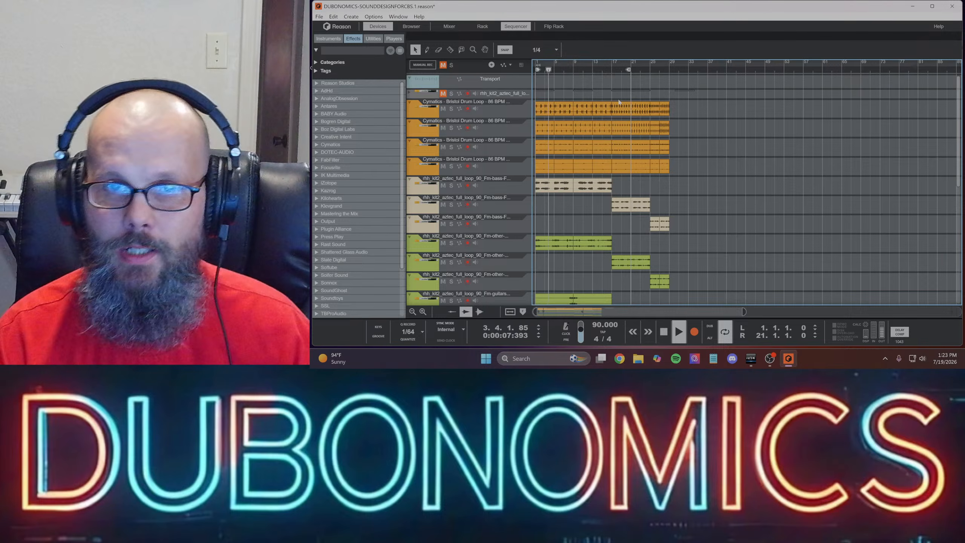
left_click_drag(628, 69, 667, 70)
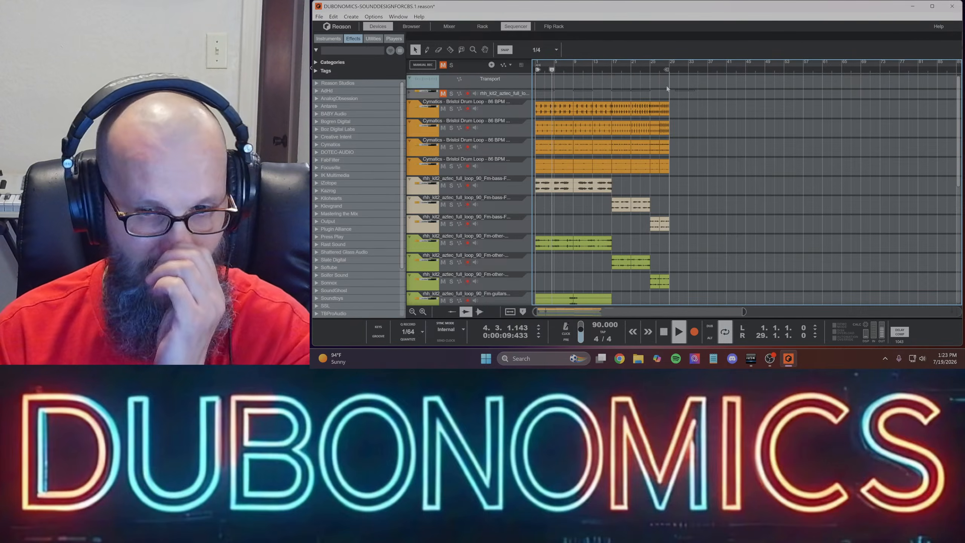
left_click(771, 365)
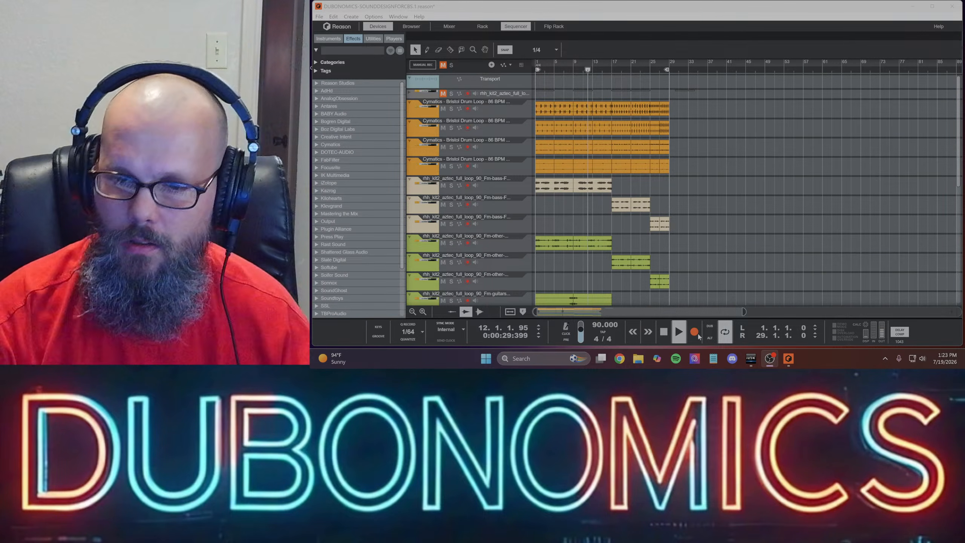
mouse_move(789, 367)
scroll(639, 227, "down", 6)
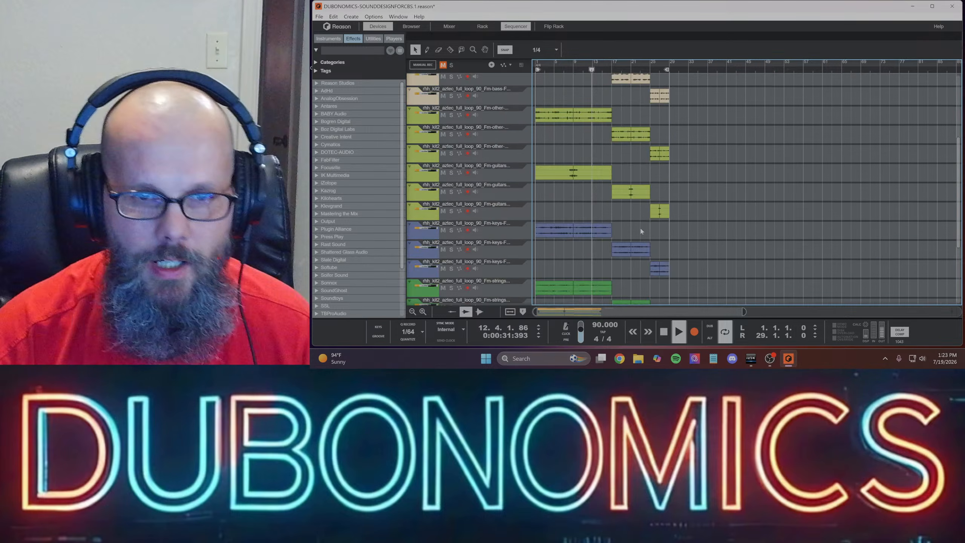
scroll(587, 198, "up", 5)
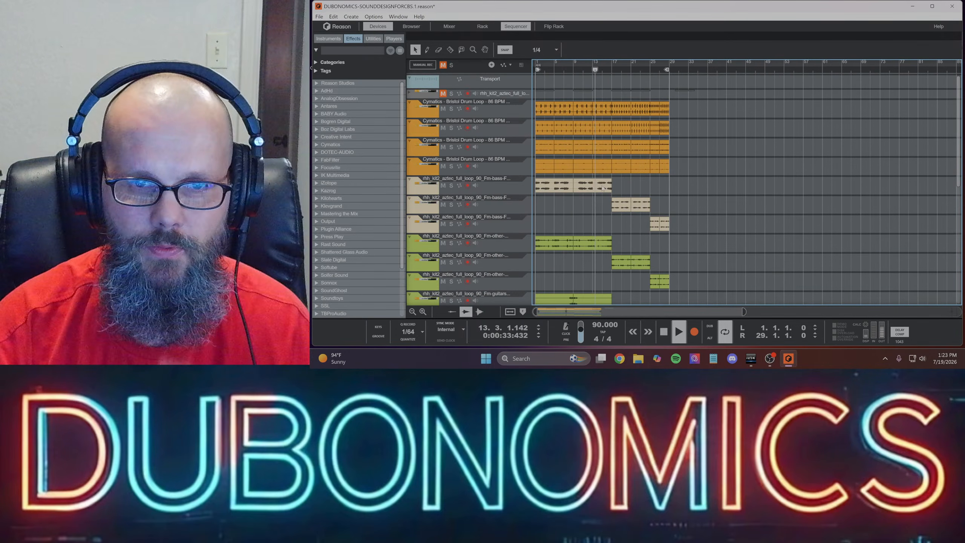
- Solo the first bass track in the sequencer and play it from bar 1
left_click(451, 185)
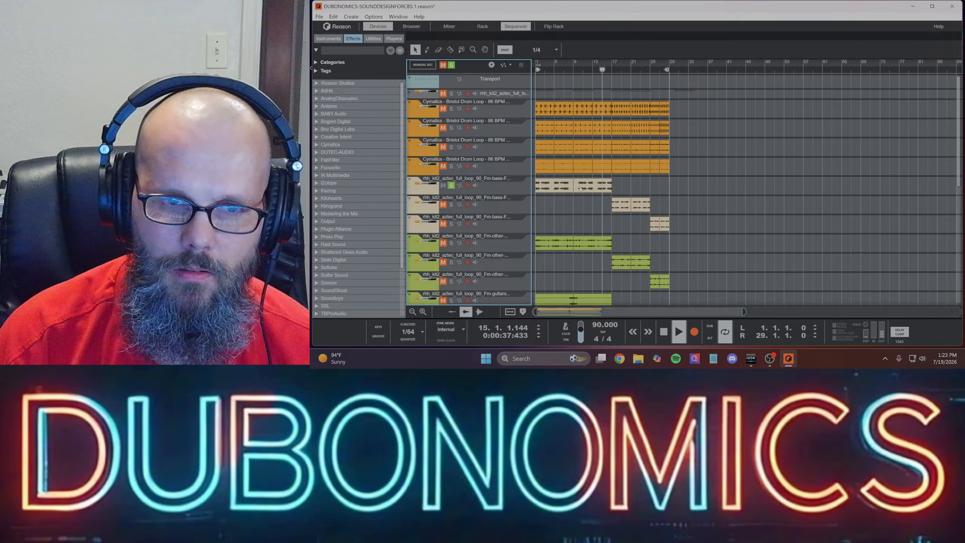
left_click(564, 187)
key("space")
left_click_drag(604, 71, 533, 73)
left_click(586, 211)
key("space")
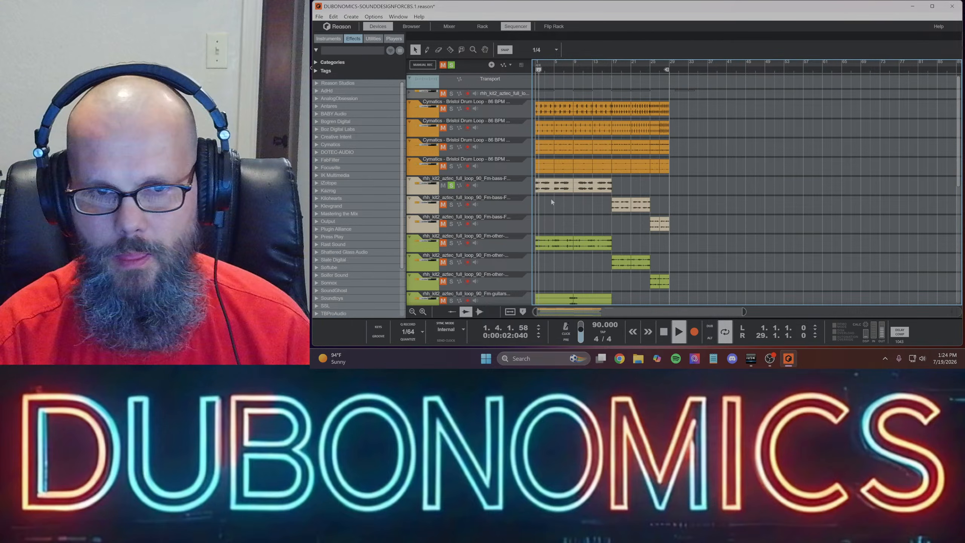
left_click(591, 188)
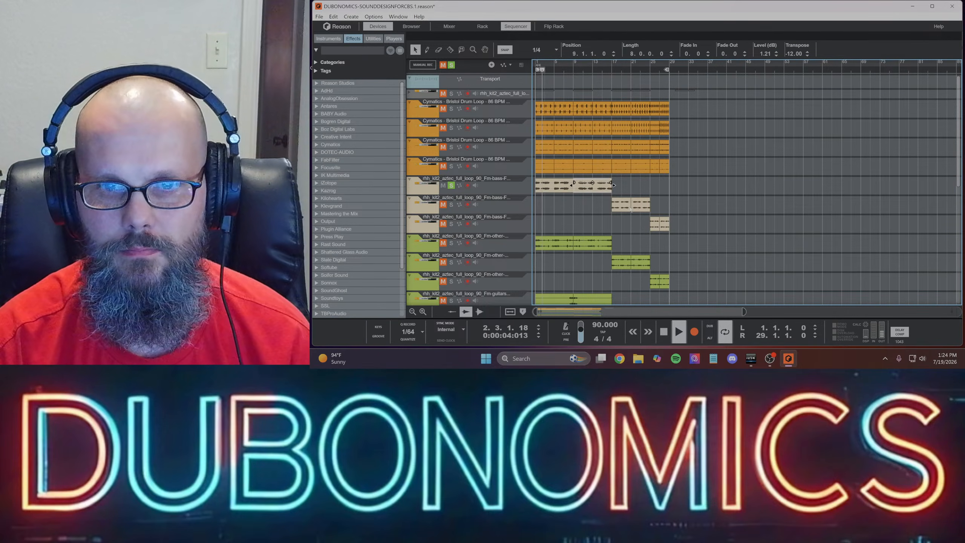
left_click(637, 210)
left_click(588, 205)
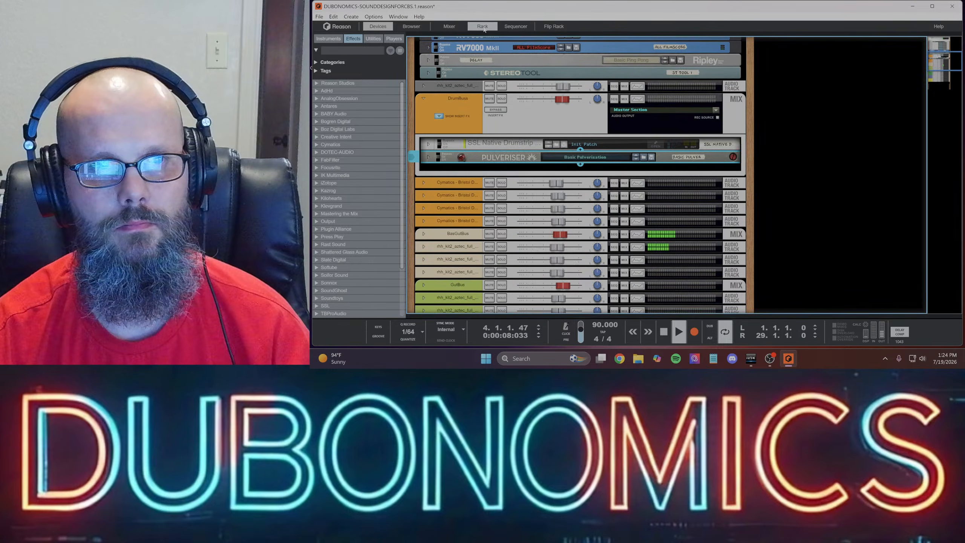
- Expand the soloed bass track in the rack and open its GTR Tool Rack plugin window
left_click(483, 27)
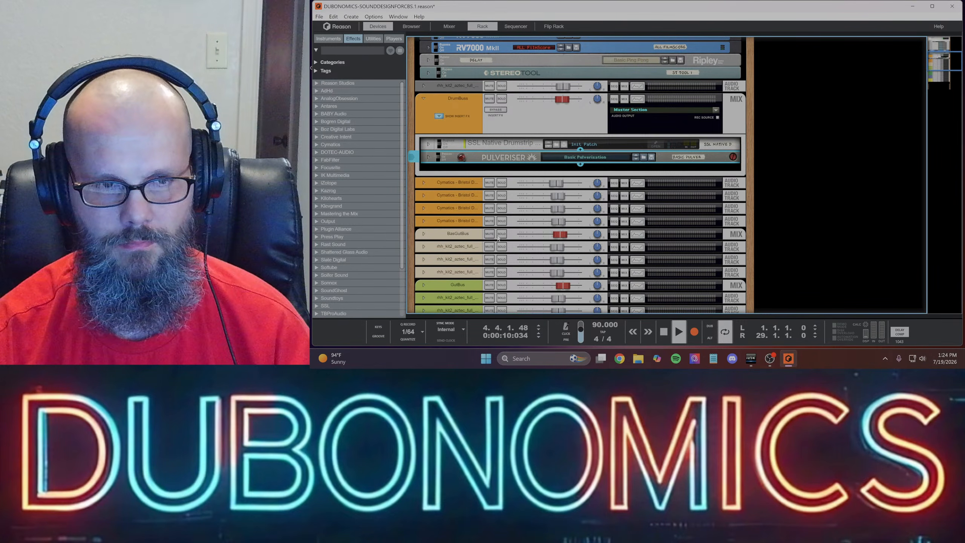
left_click(479, 245)
scroll(444, 224, "down", 3)
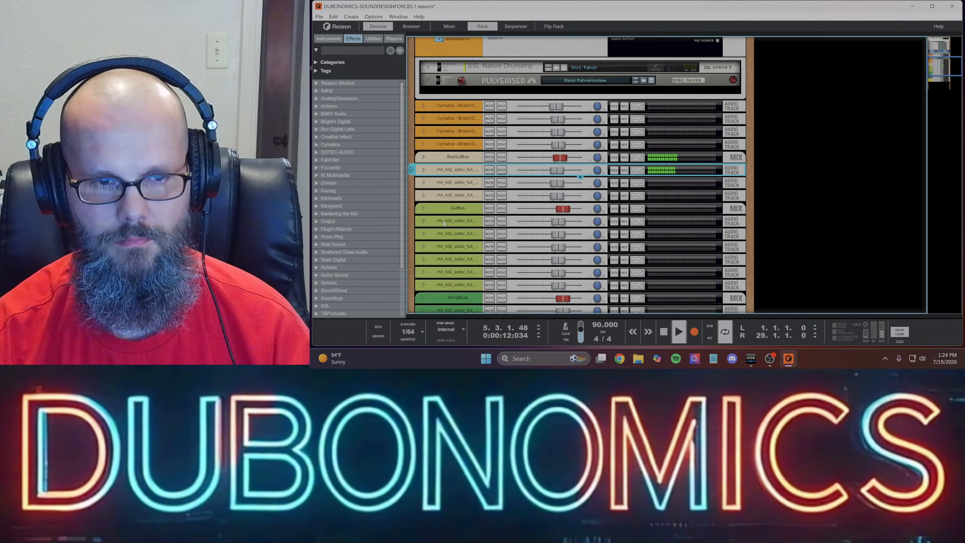
left_click(424, 170)
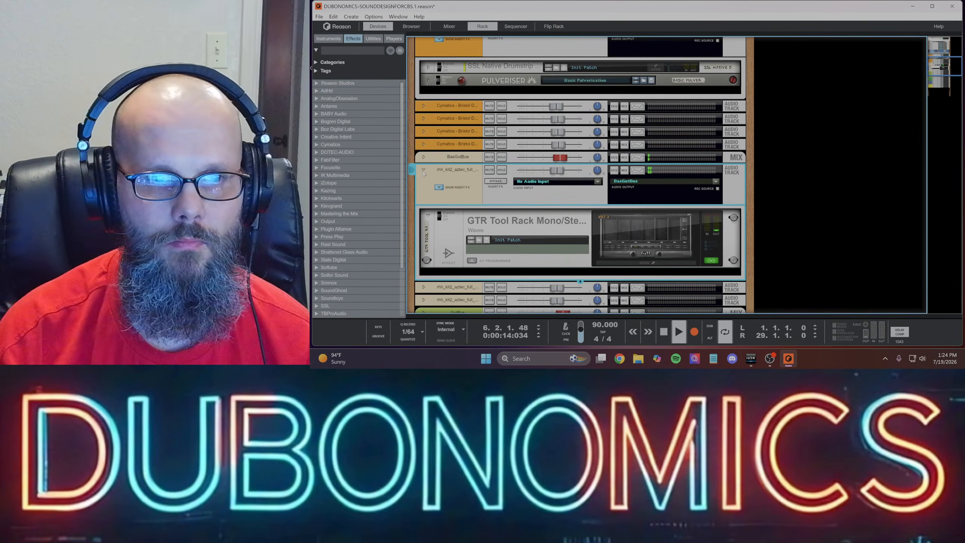
left_click(524, 227)
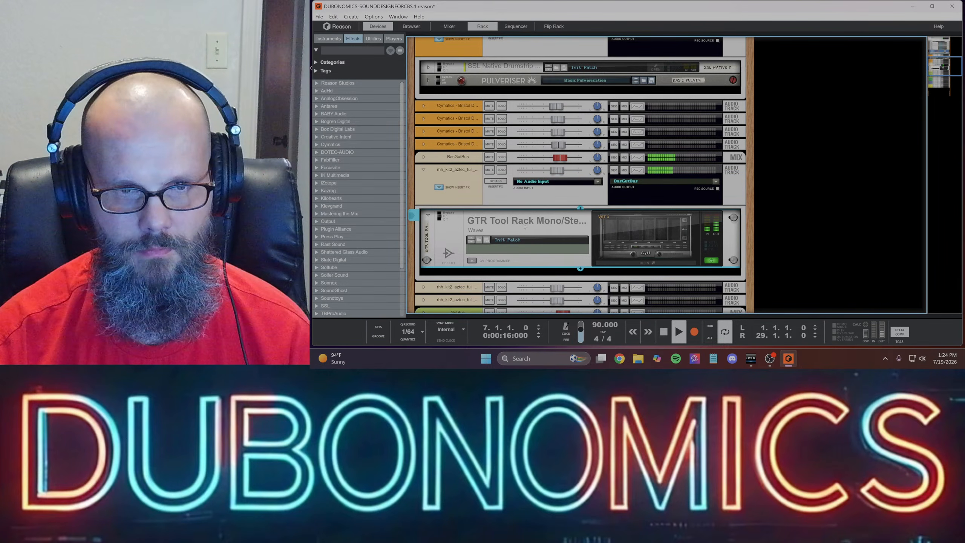
left_click(646, 264)
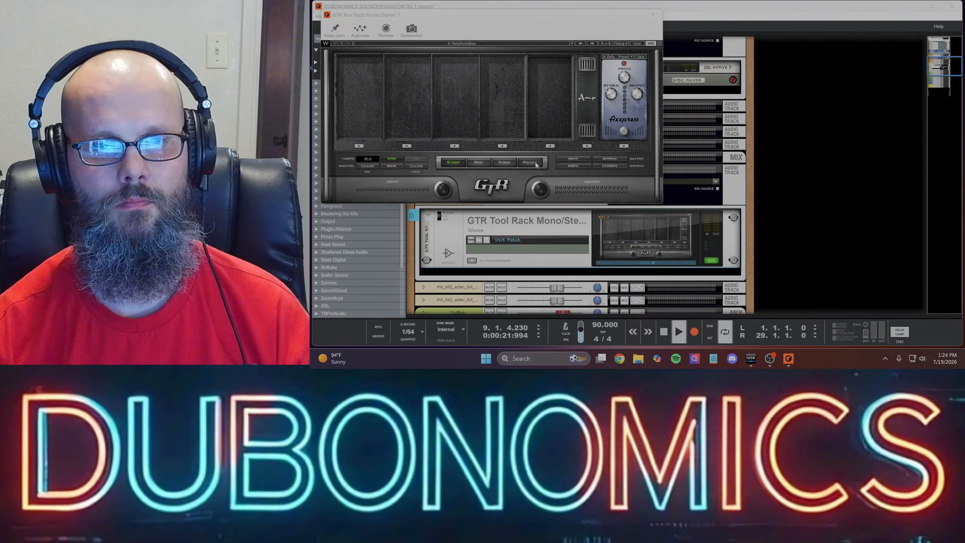
- Load the DeepRastaBass preset from 05_GTR3_Bass_Presets.xps in GTR Tool Rack, then close the plugin and fold its device
left_click(535, 163)
left_click(663, 331)
key("space")
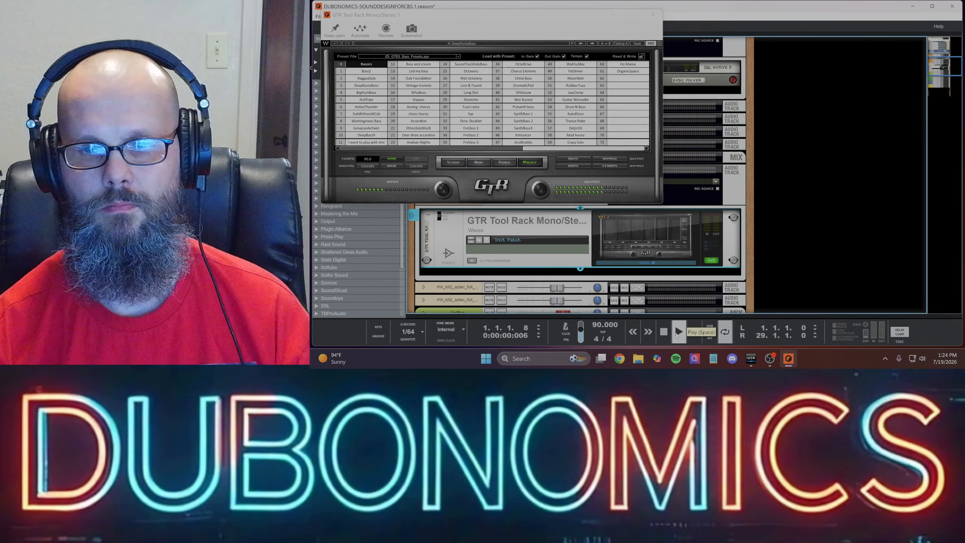
left_click(458, 57)
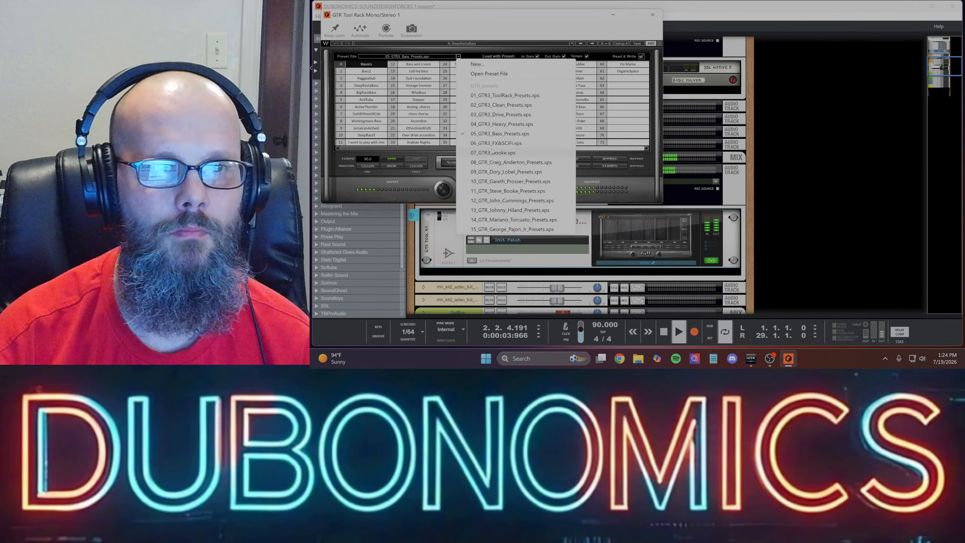
left_click(492, 136)
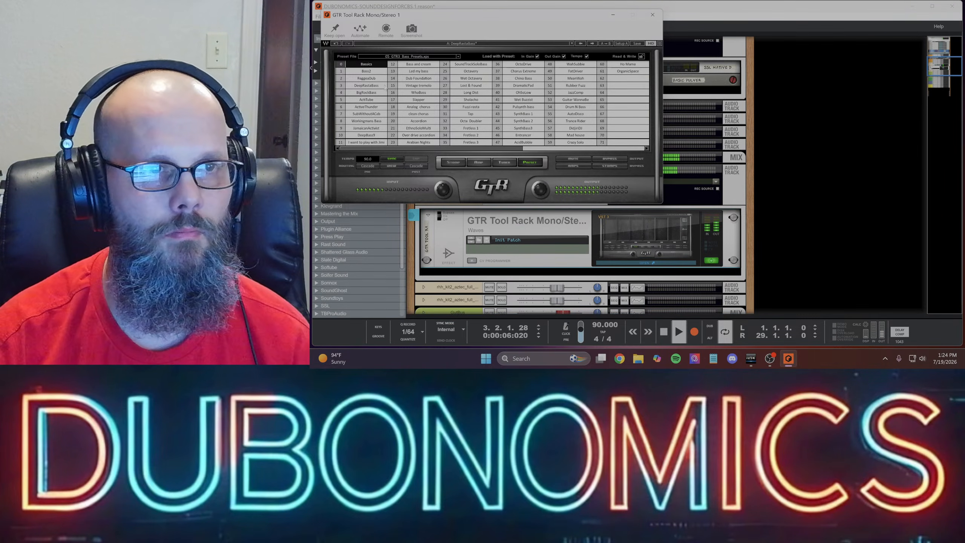
left_click(369, 86)
left_click(396, 160)
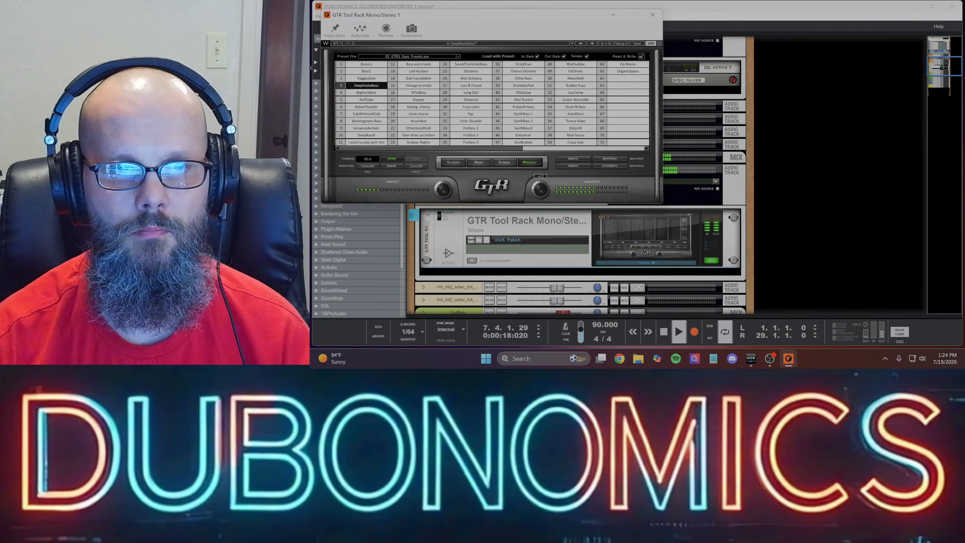
left_click(653, 14)
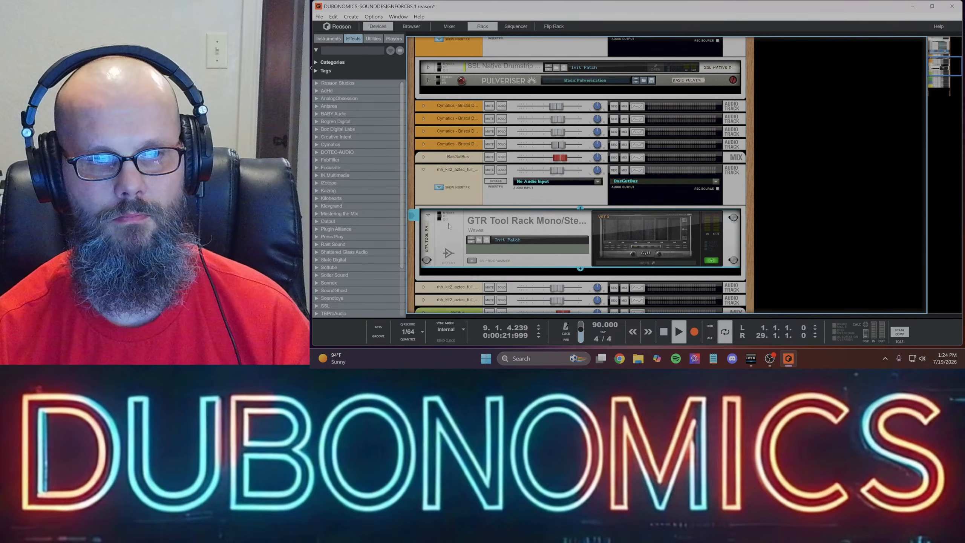
left_click(429, 215)
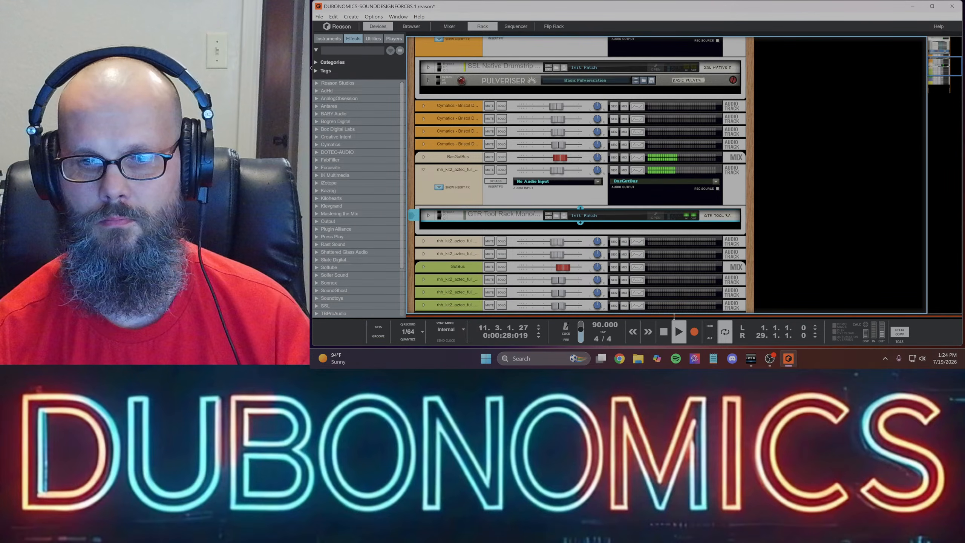
- Shorten the sequencer loop to end at bar 9 and play the soloed bass from the start
key("F7")
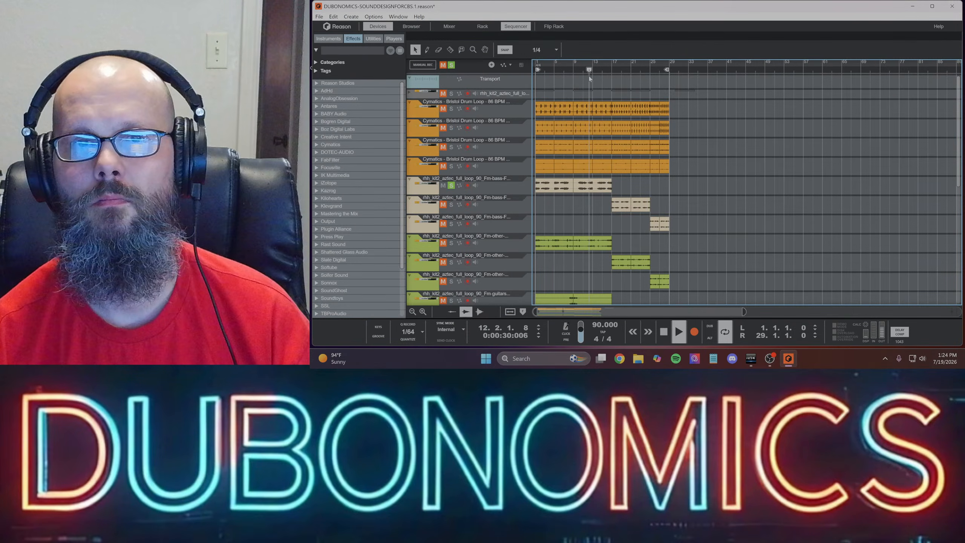
key("space")
left_click_drag(667, 70, 573, 71)
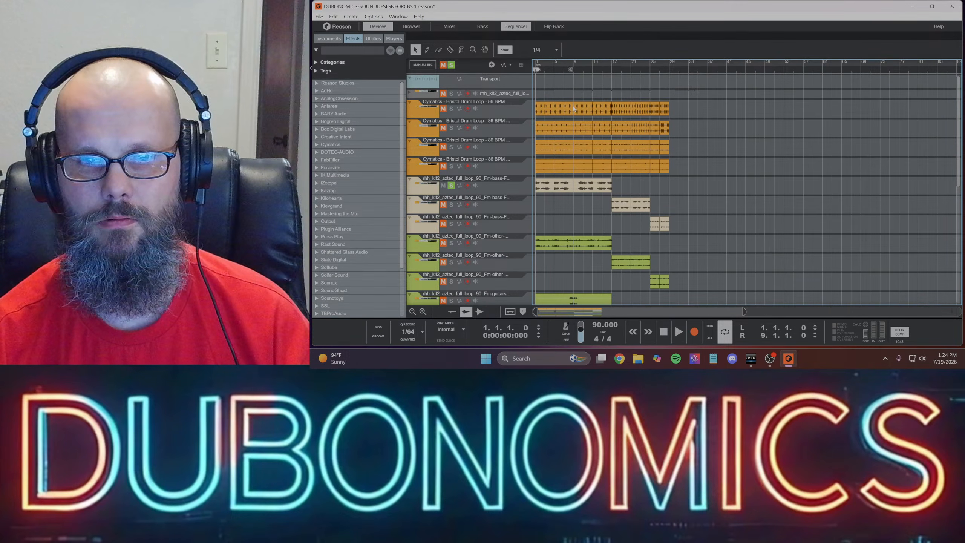
key("space")
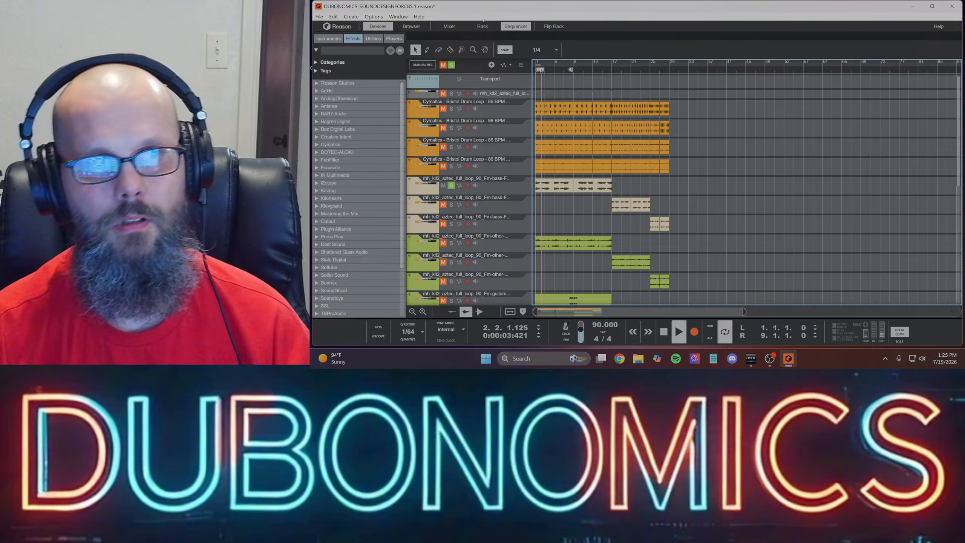
- Add the Sonnx Oxford Inflator (VST3) effect below GTR Tool Rack on the bass track and open its plugin window
left_click(488, 29)
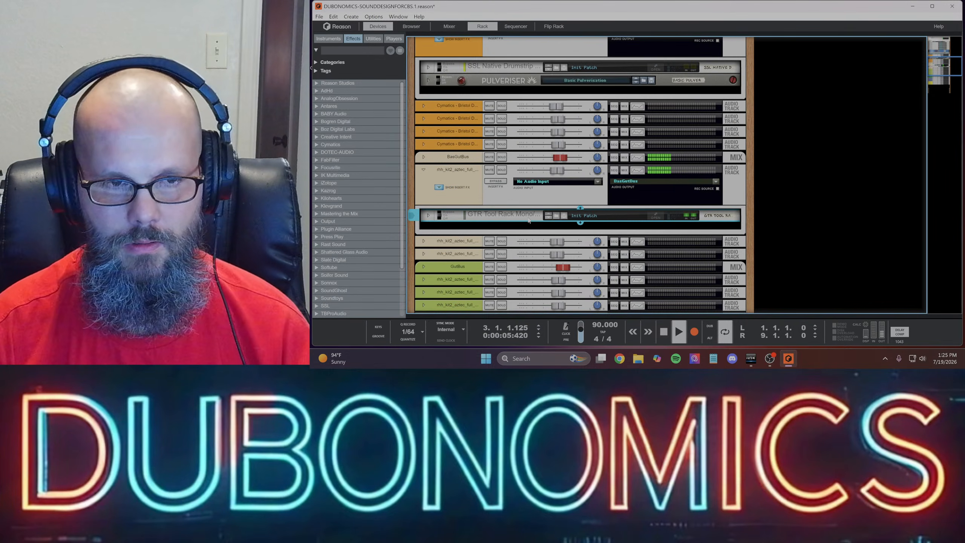
right_click(581, 225)
mouse_move(625, 238)
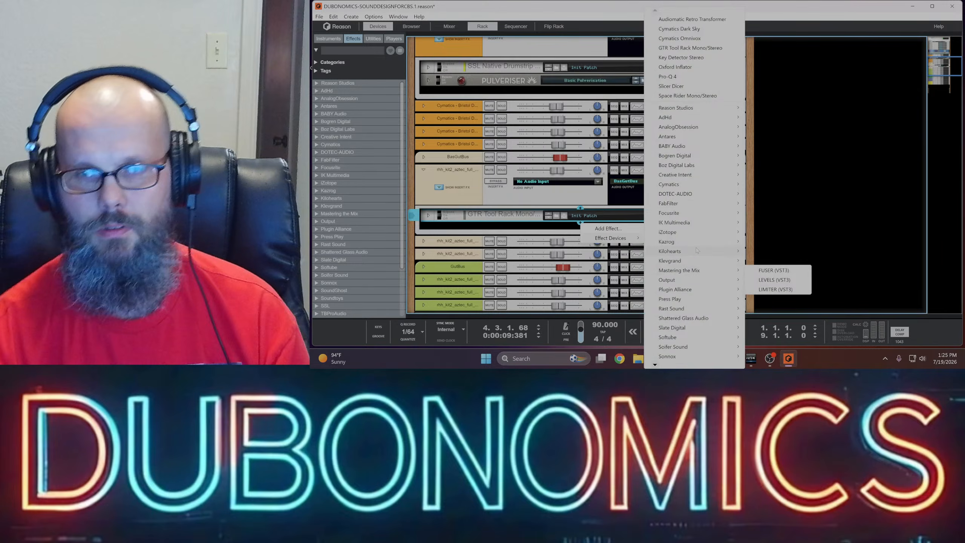
mouse_move(721, 144)
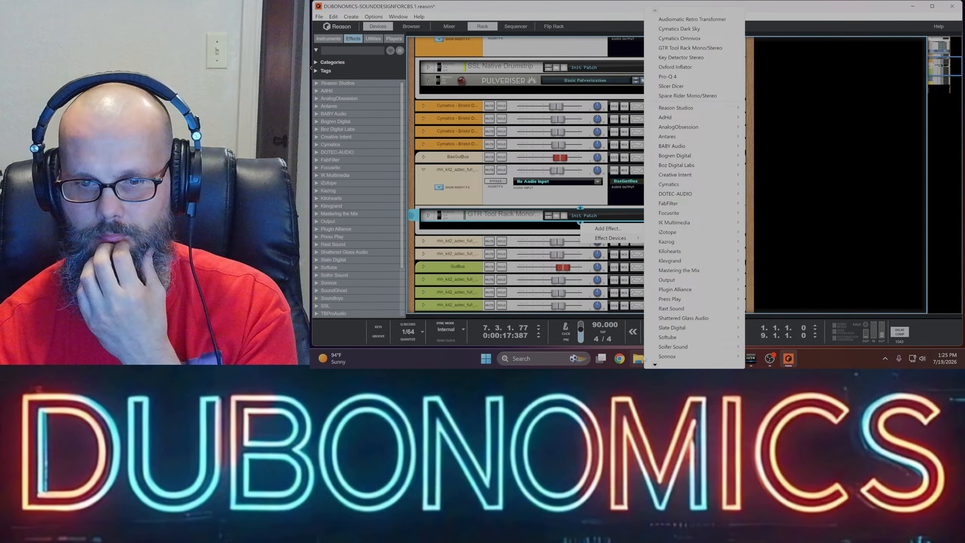
mouse_move(675, 292)
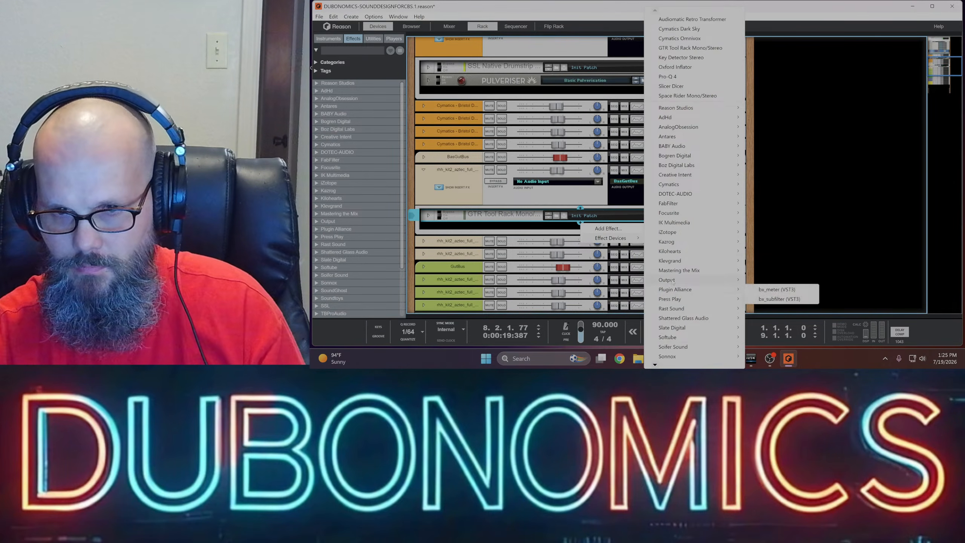
mouse_move(670, 224)
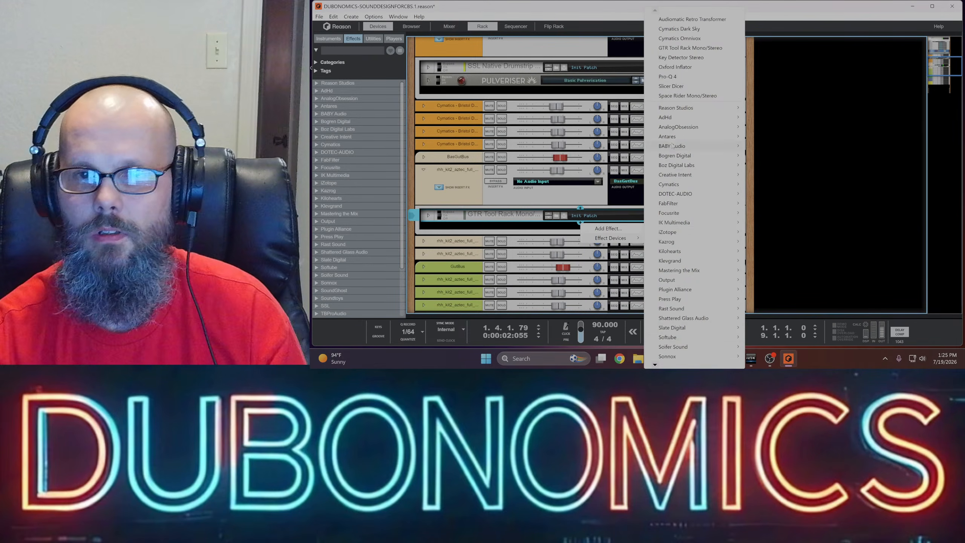
mouse_move(659, 356)
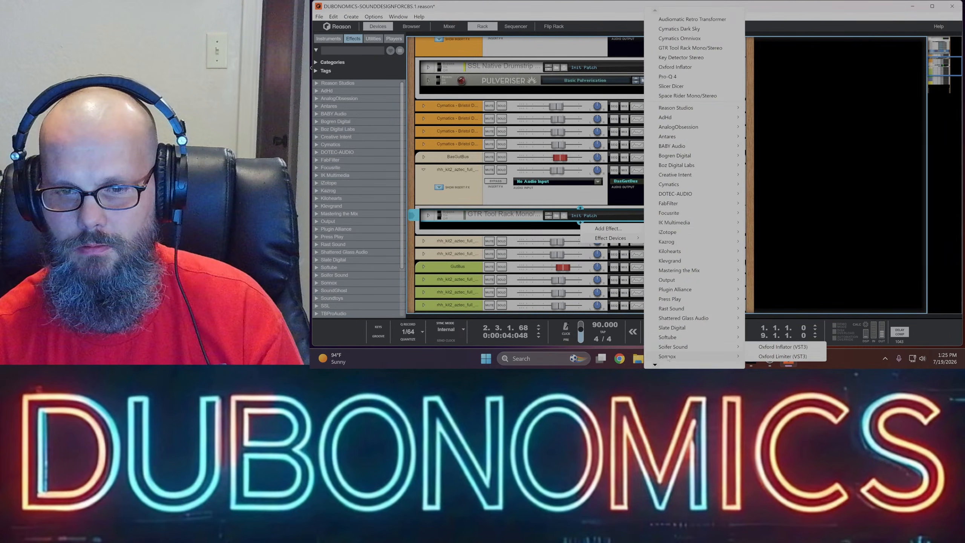
left_click(783, 347)
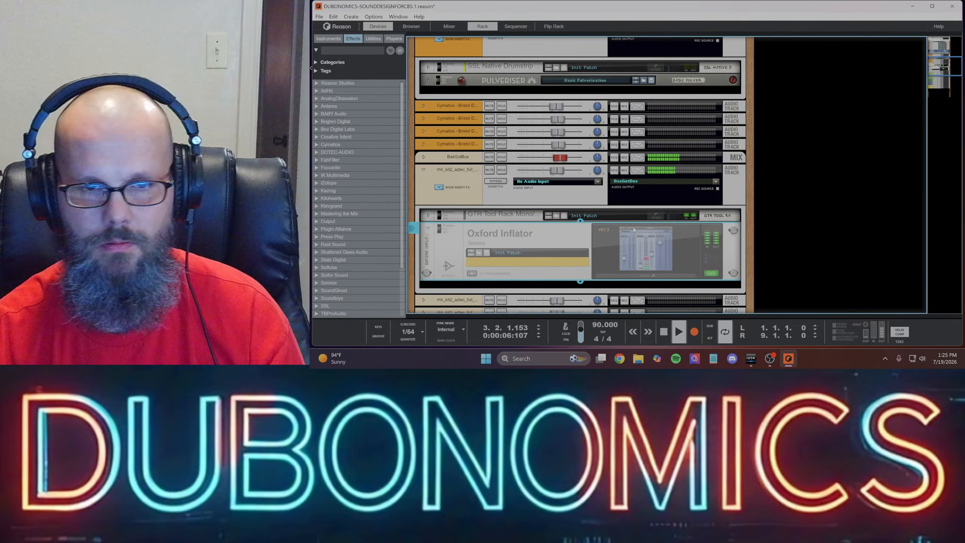
left_click(652, 276)
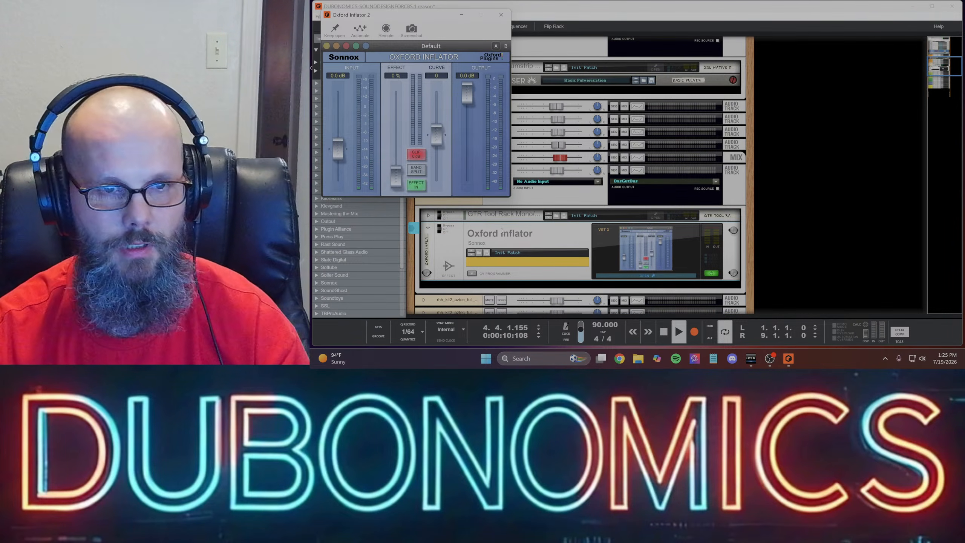
left_click(535, 234)
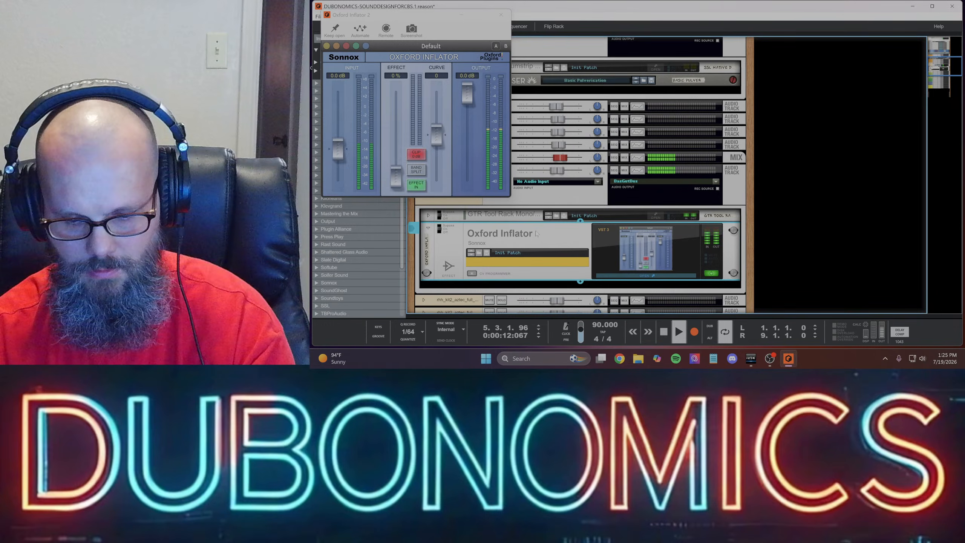
- Delete the Oxford Inflator device from the bass track
key("Delete")
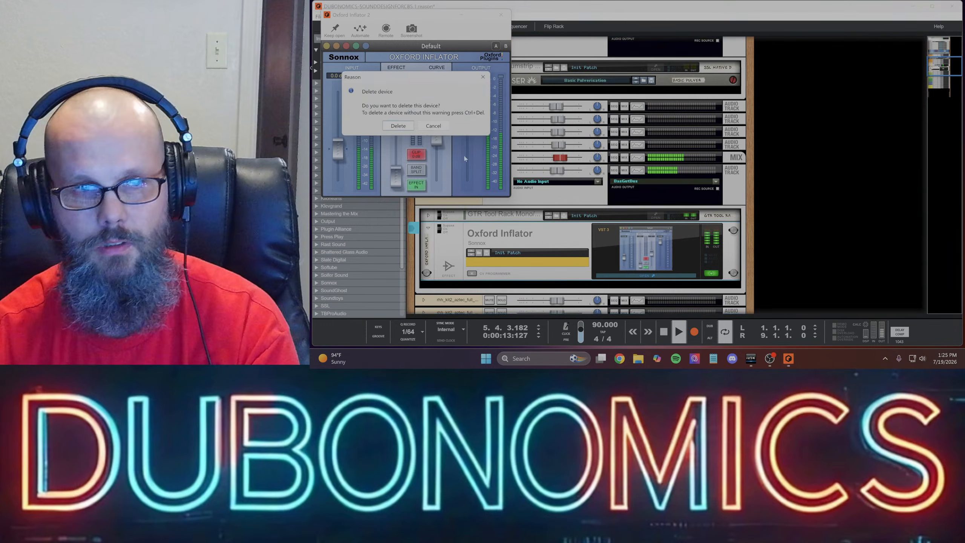
left_click(398, 126)
left_click(788, 358)
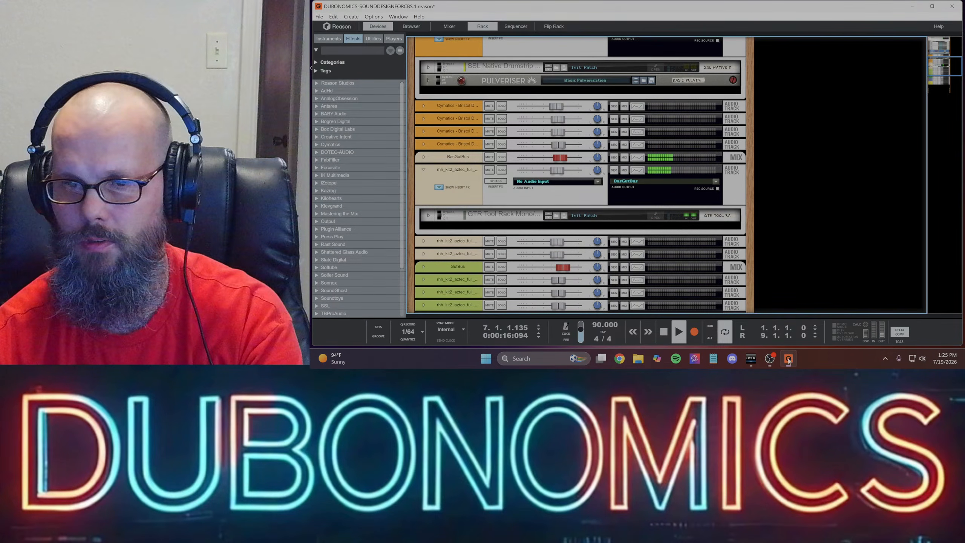
- Expand the bass mix bus in the rack and add the Sonnox Oxford Inflator (VST3) effect below SSL Guitarstrip
left_click(435, 162)
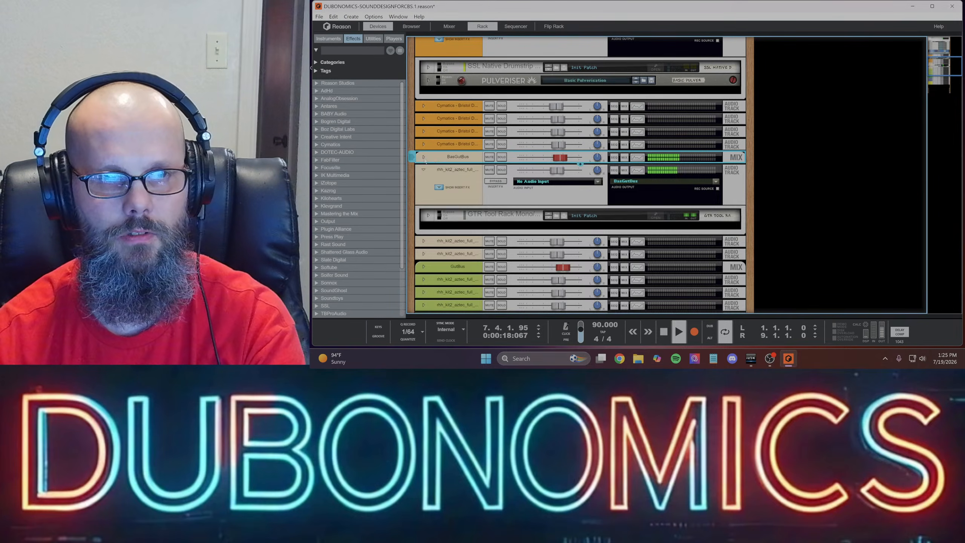
left_click(424, 156)
left_click(531, 218)
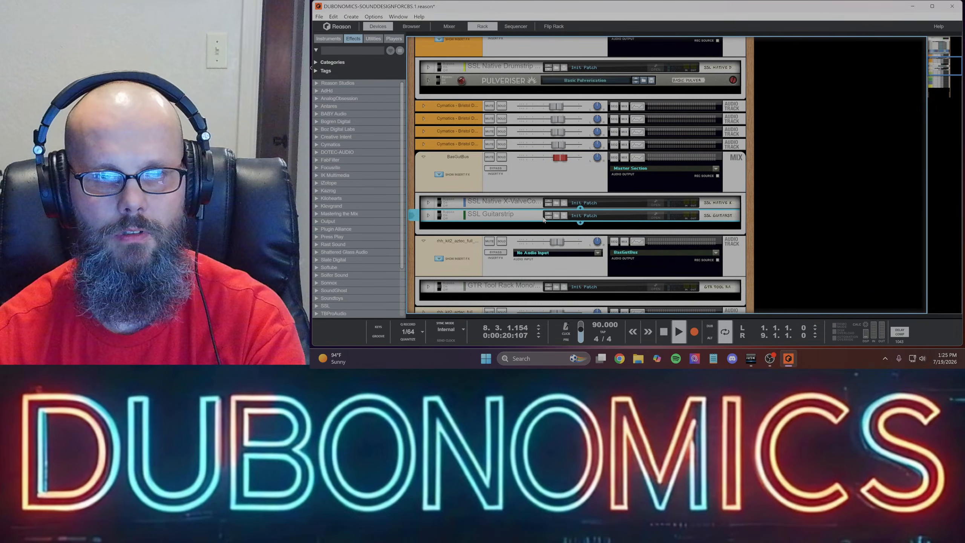
right_click(581, 225)
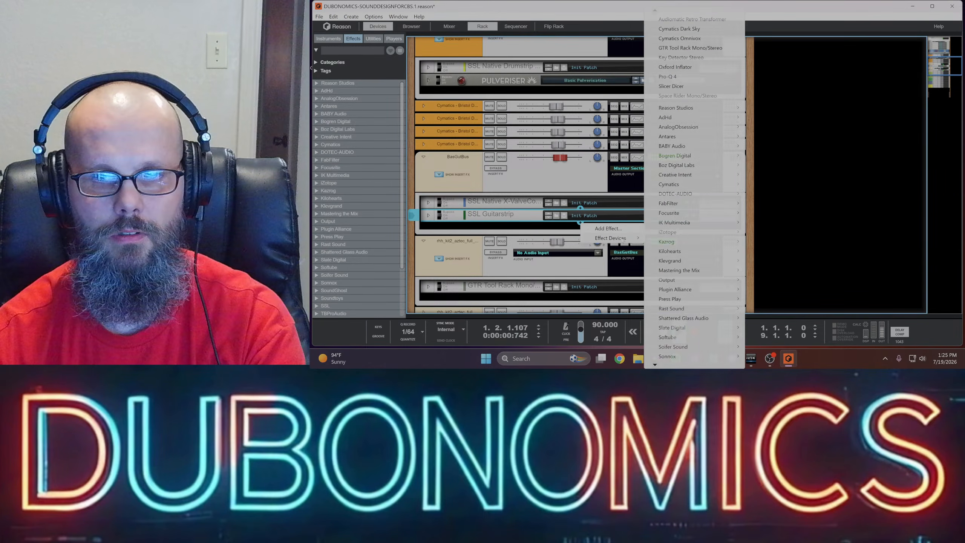
mouse_move(674, 241)
mouse_move(697, 358)
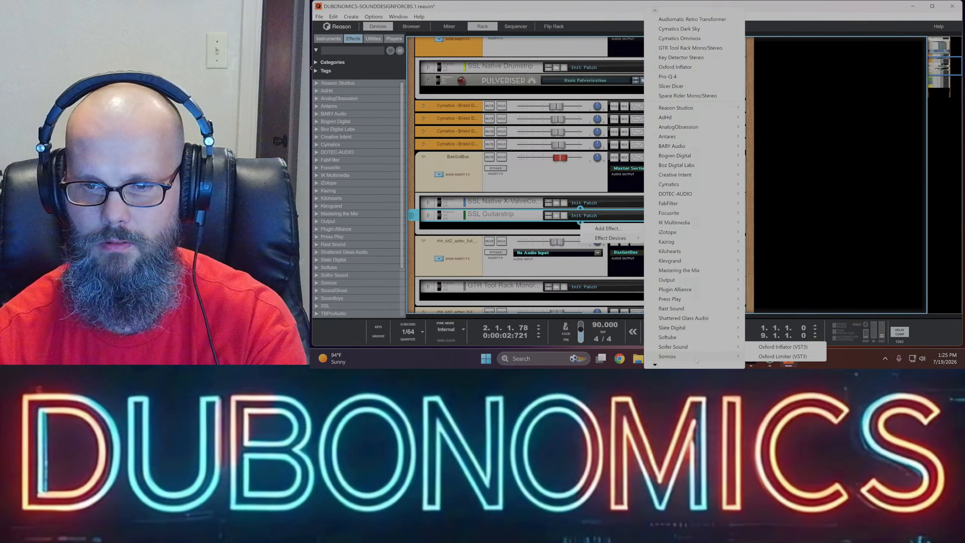
left_click(783, 346)
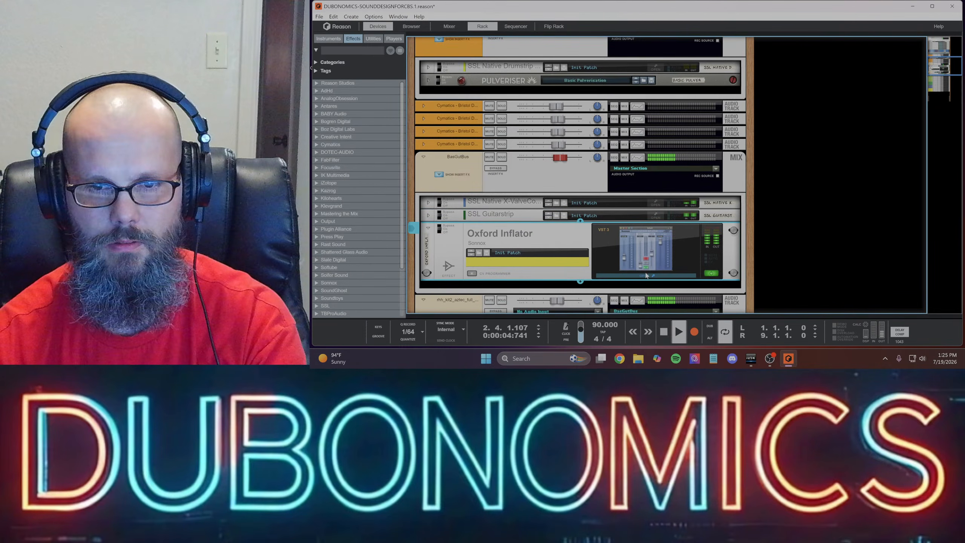
- Enable Band Split in Oxford Inflator, set Input to 1.54 dB, Effect 20.2%, Curve 4.3 and Output about -0.86 dB, and close the plugin
left_click(416, 169)
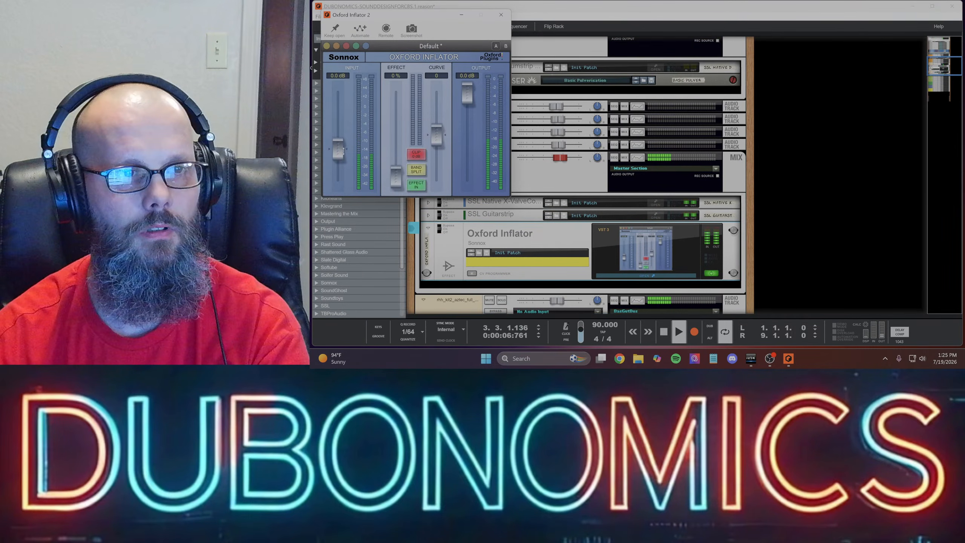
left_click_drag(338, 149, 339, 138)
left_click_drag(436, 134, 439, 120)
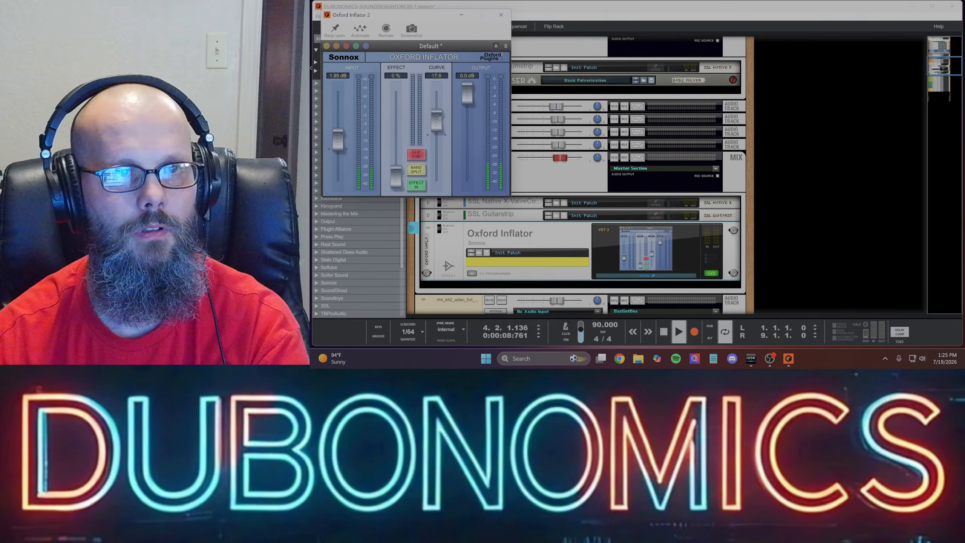
left_click_drag(469, 89, 469, 106)
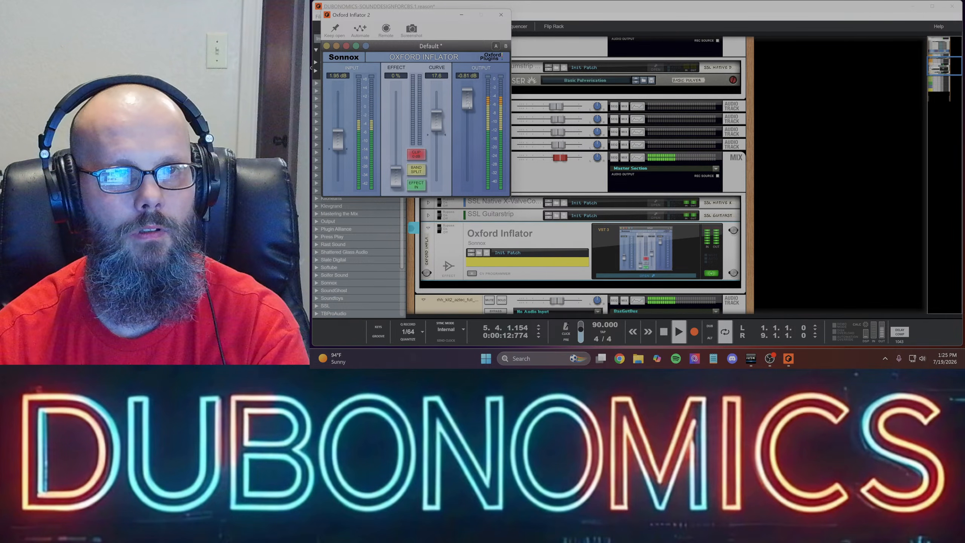
left_click_drag(398, 177, 399, 163)
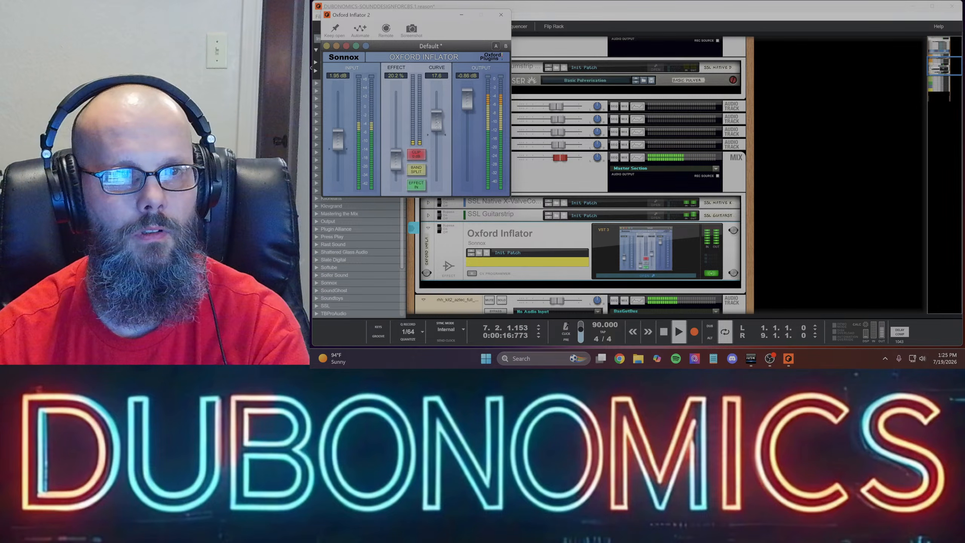
left_click_drag(437, 125, 437, 138)
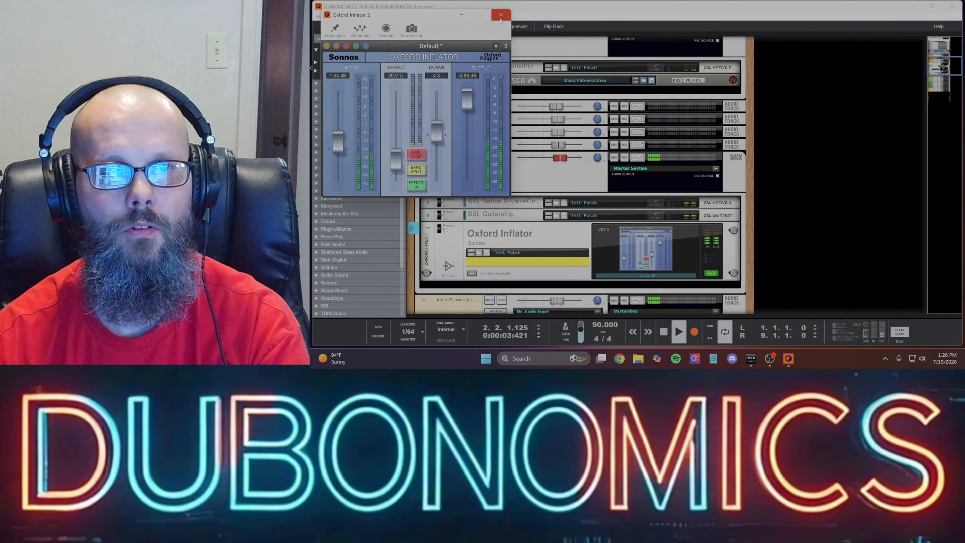
left_click(501, 14)
- Show the sequencer, clear all solos, play the full mix from bar 1, and return the stopped playhead to the start
left_click(516, 26)
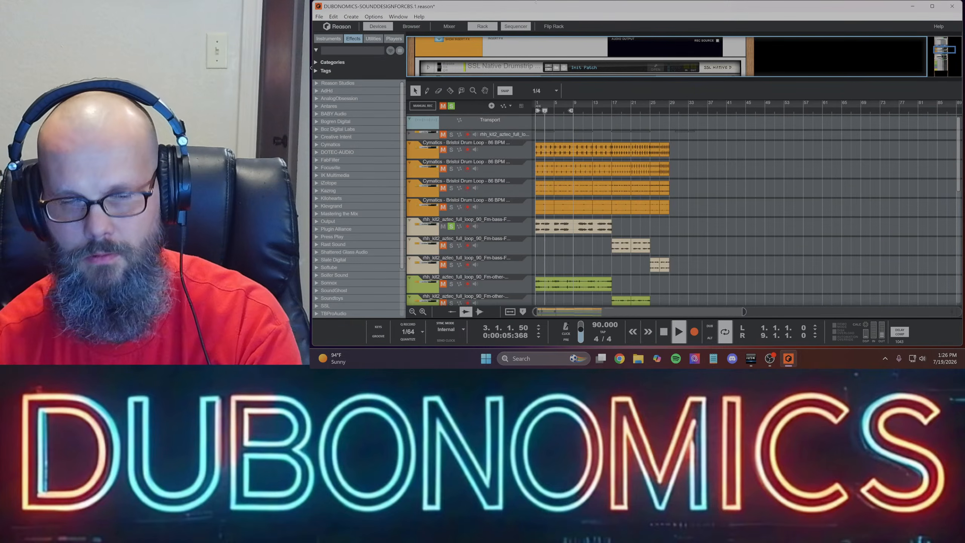
left_click(451, 106)
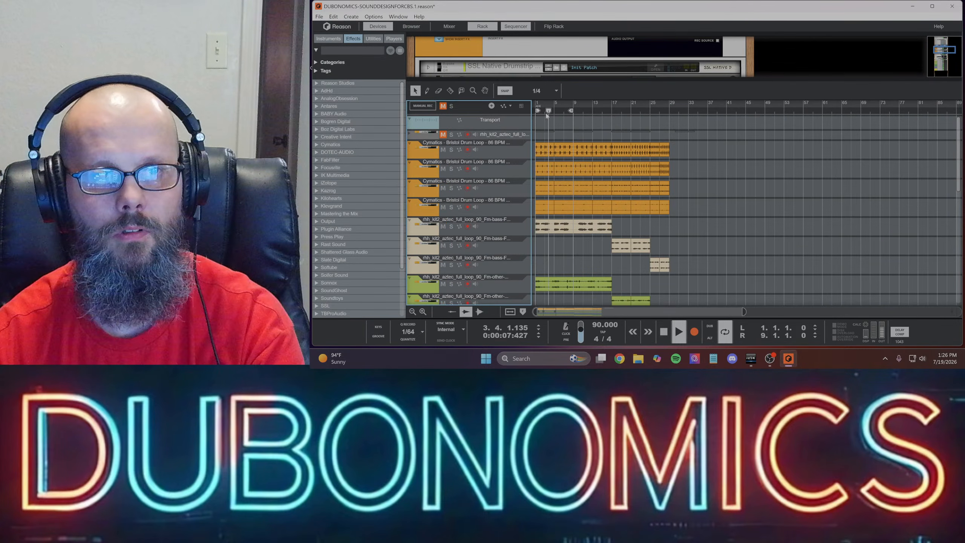
left_click_drag(548, 112, 536, 112)
key("space")
key("space")
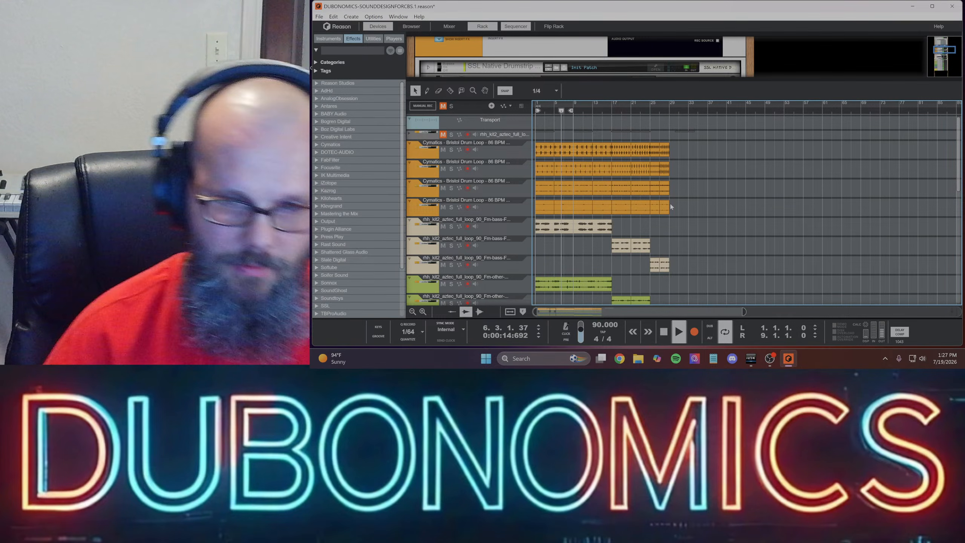
double_click(663, 332)
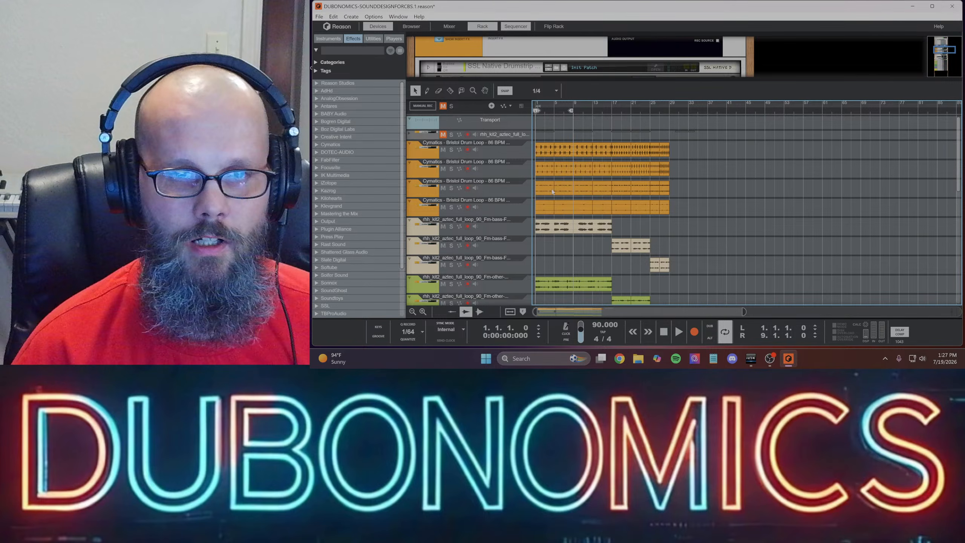
- Unfold the muted original loop track, set the loop range from bar 17 to bar 21, and play that section
left_click(409, 134)
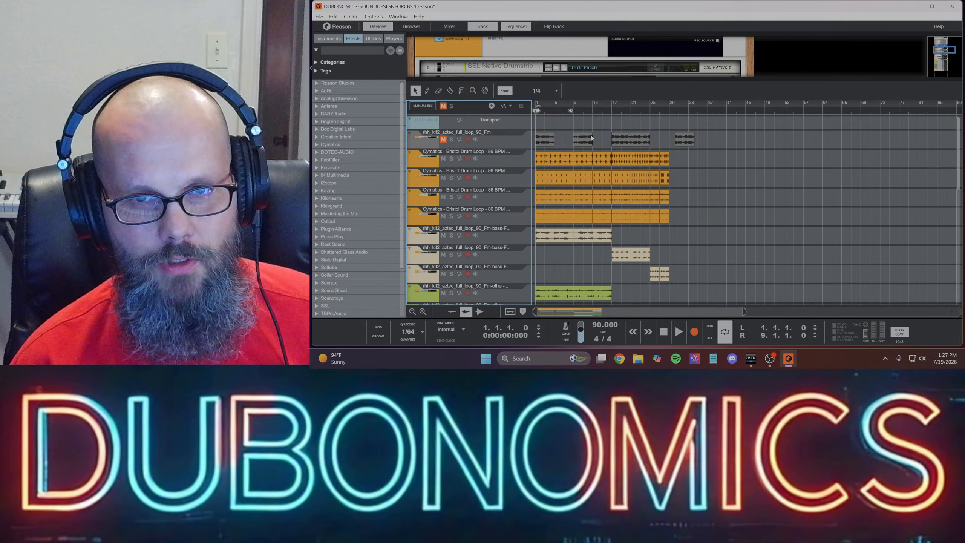
left_click_drag(573, 112, 629, 124)
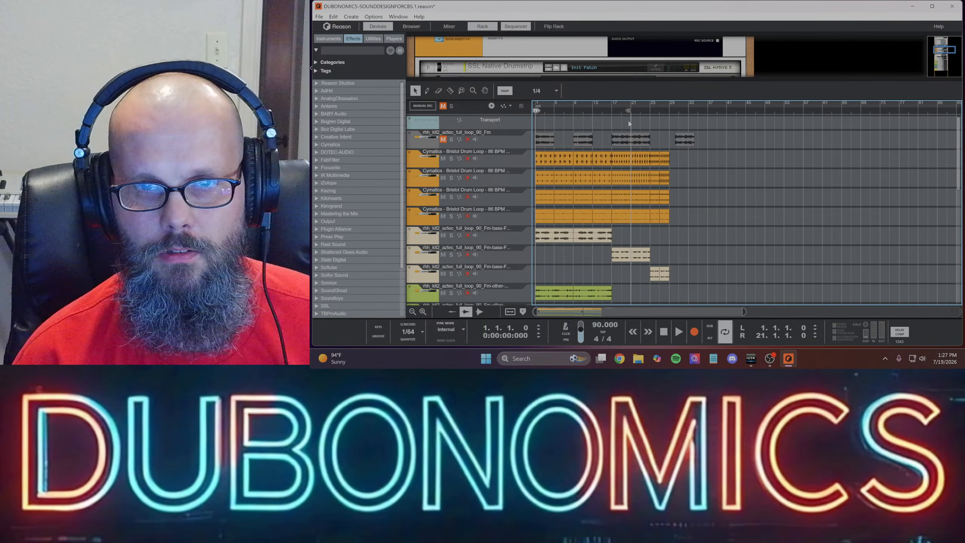
left_click_drag(558, 120, 613, 130)
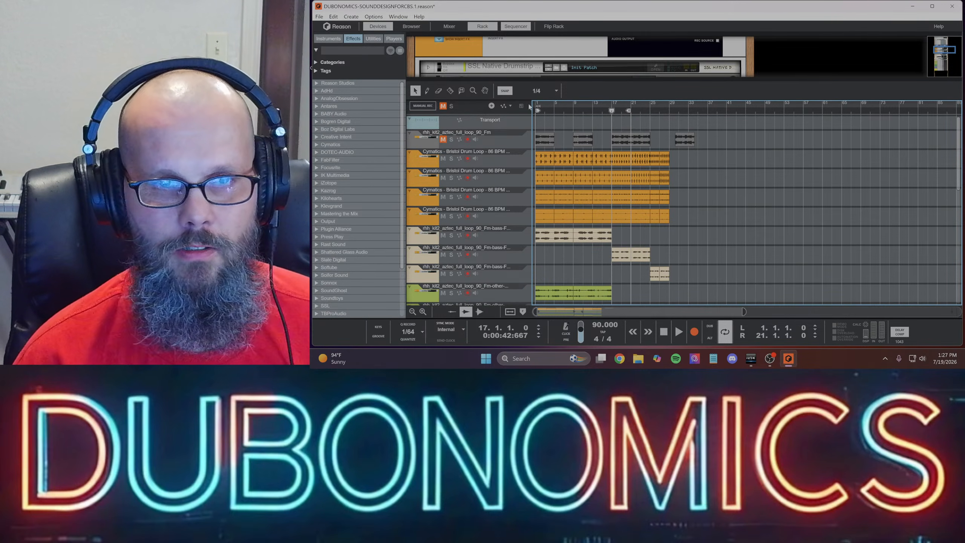
left_click_drag(537, 112, 616, 140)
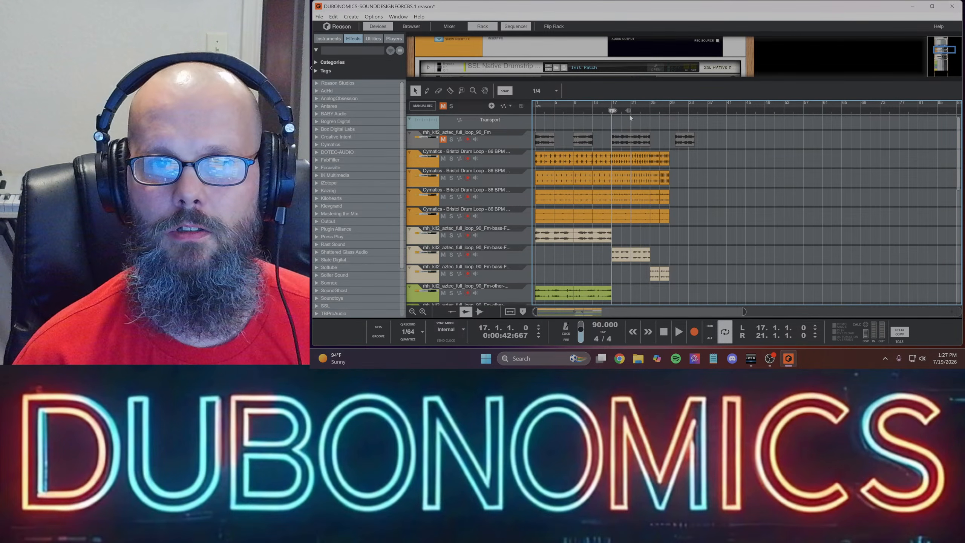
key("space")
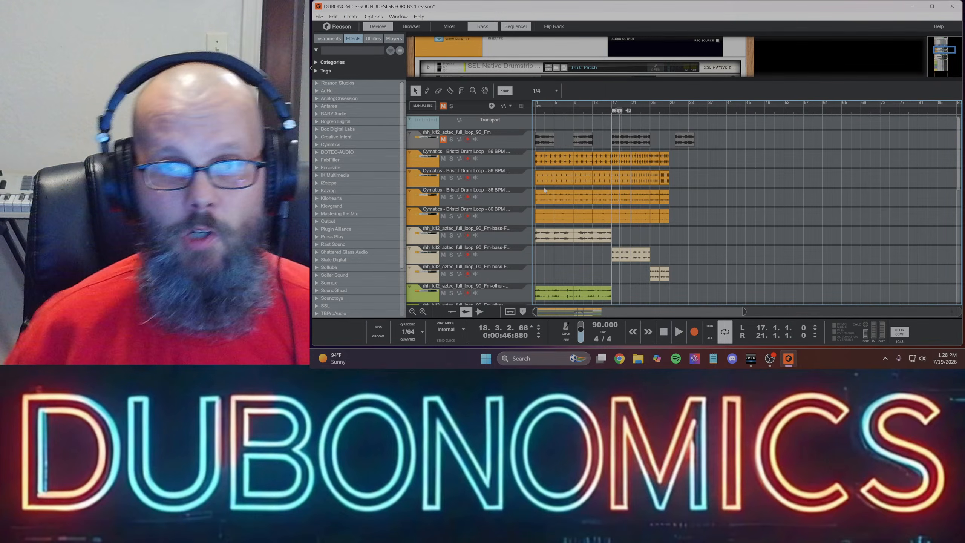
- Move the loop start and playhead back to bar 1 and fold the muted original loop track
left_click_drag(614, 111, 496, 119)
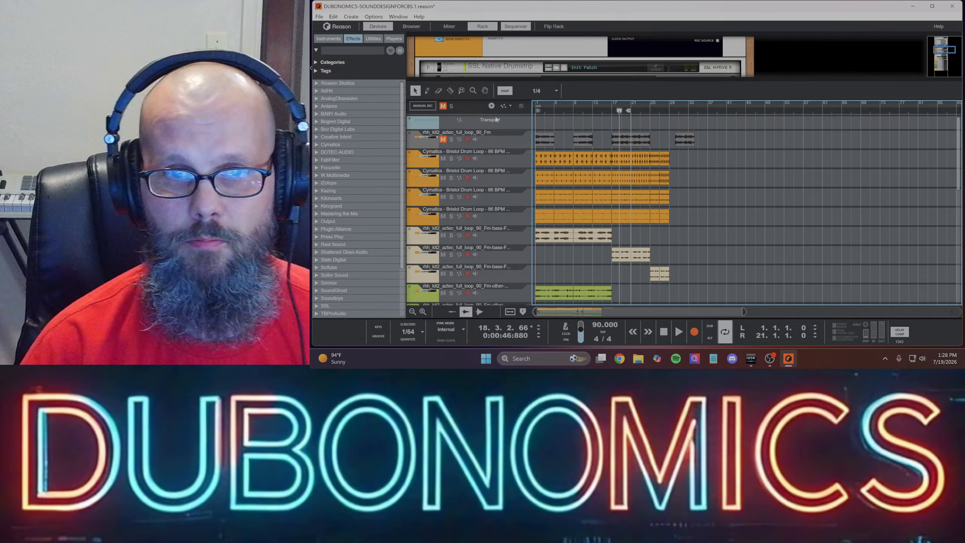
left_click_drag(620, 112, 533, 116)
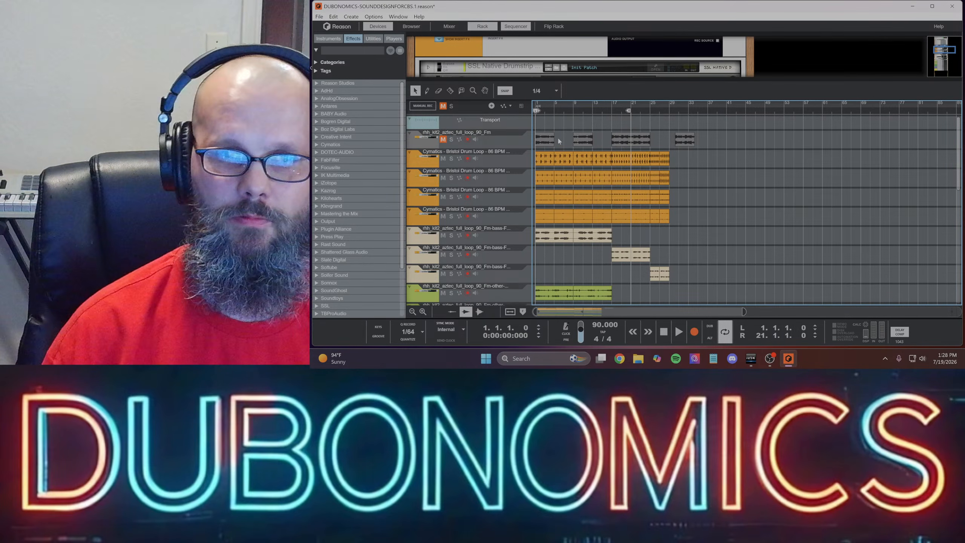
scroll(591, 238, "down", 6)
scroll(541, 148, "up", 6)
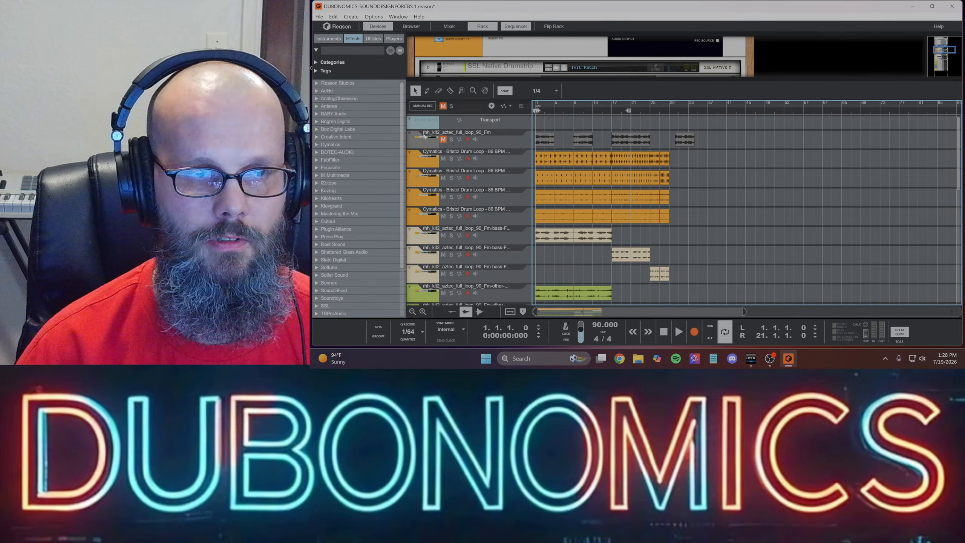
left_click(410, 133)
scroll(610, 121, "down", 5)
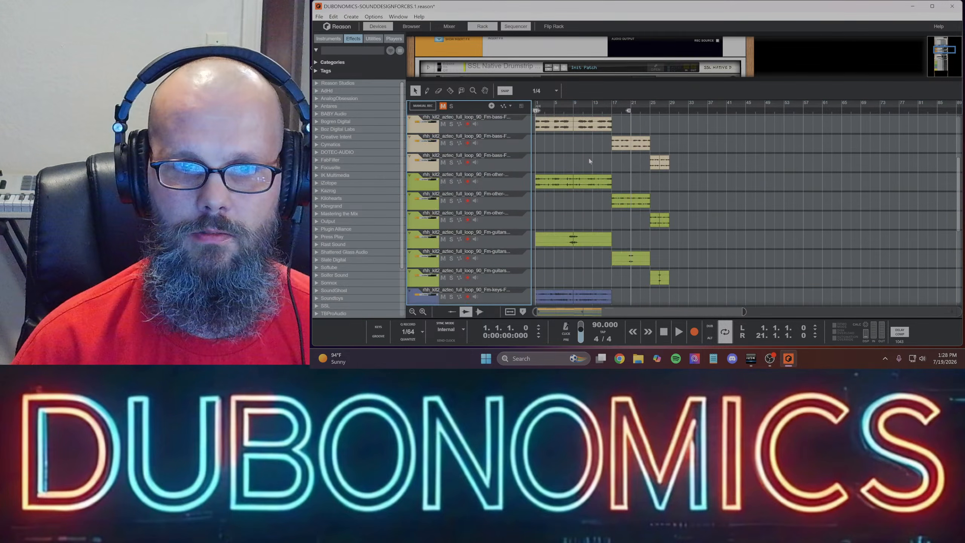
- Start playback from bar 1 and extend the loop to end at bar 29
scroll(610, 121, "up", 5)
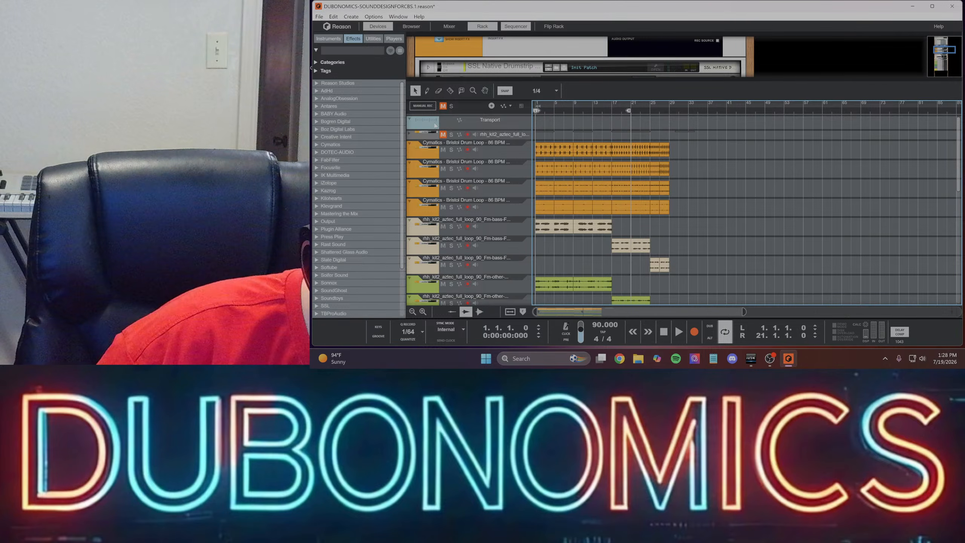
key("space")
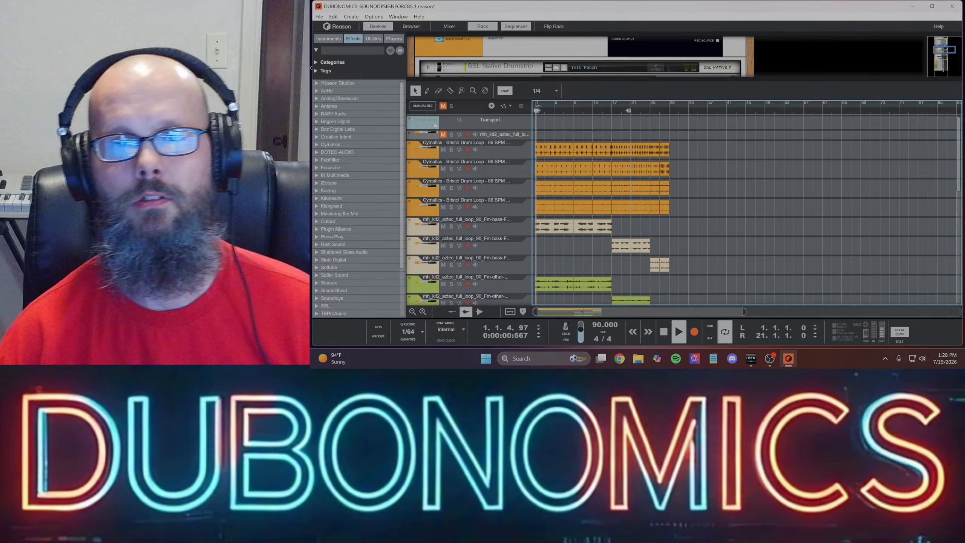
left_click_drag(628, 110, 667, 110)
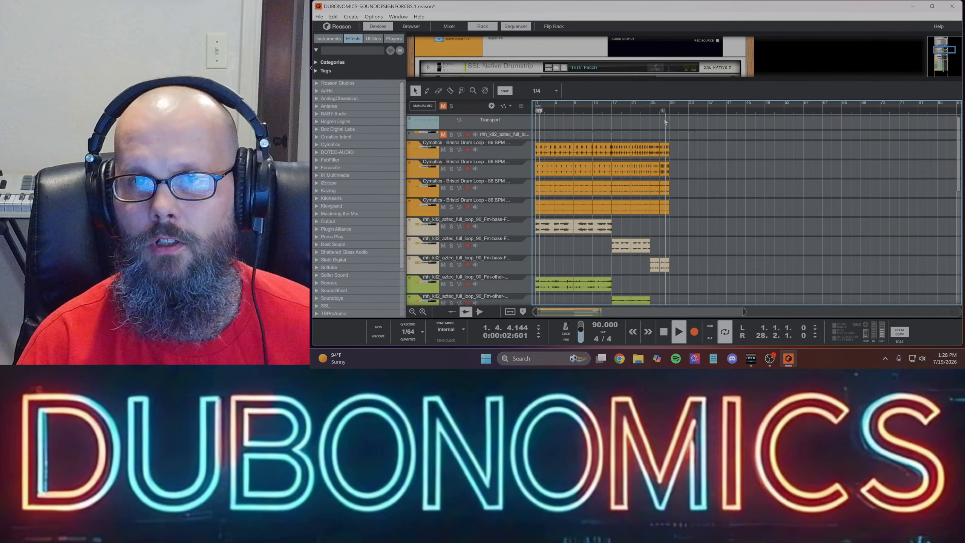
- Examine the clip arrangement across all tracks, from the drums down to the wind parts, while the beat plays
scroll(629, 166, "down", 10)
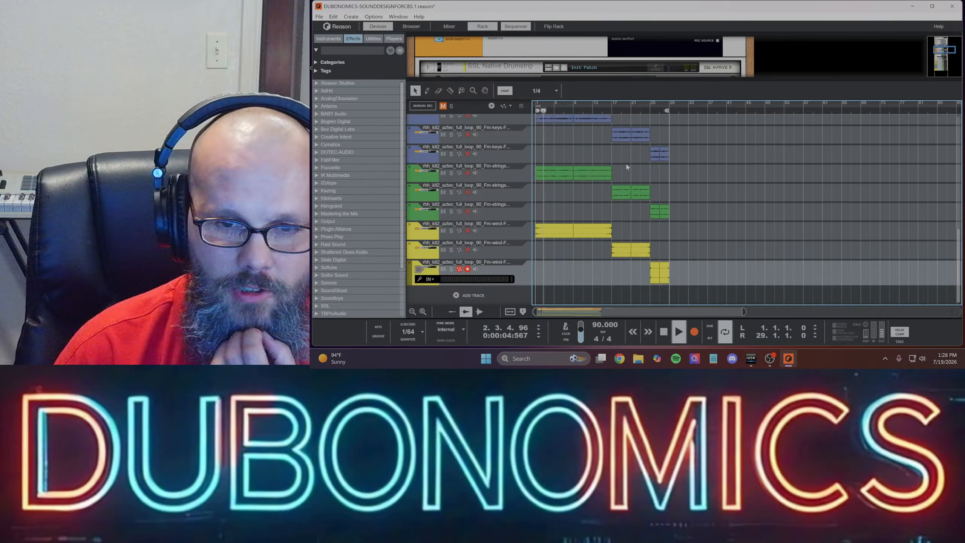
scroll(551, 221, "up", 9)
scroll(558, 140, "down", 5)
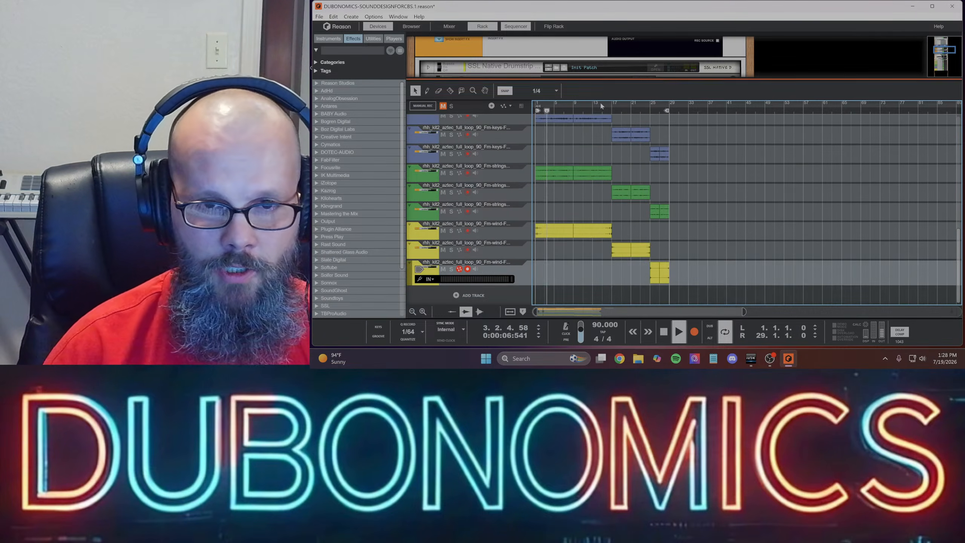
scroll(543, 173, "down", 4)
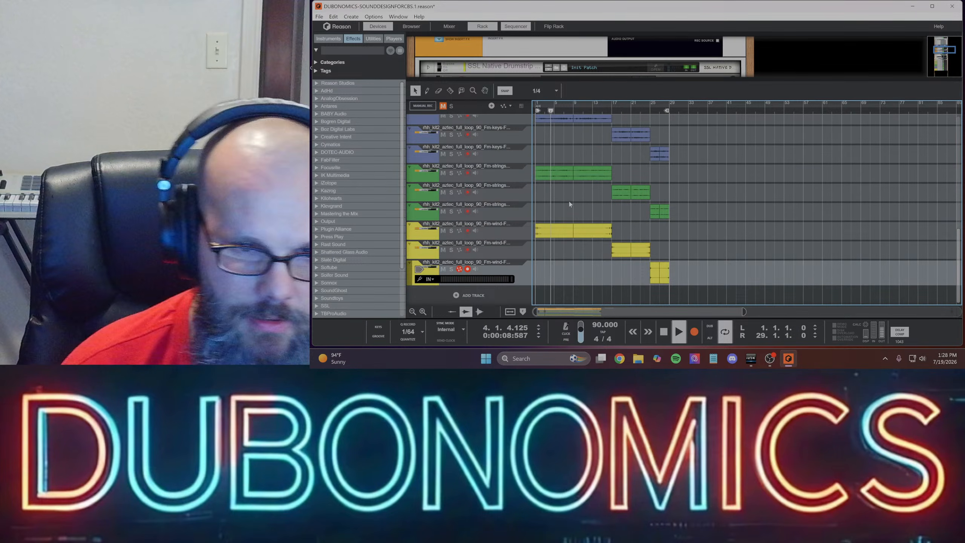
scroll(577, 207, "up", 5)
scroll(642, 169, "down", 3)
scroll(626, 144, "up", 6)
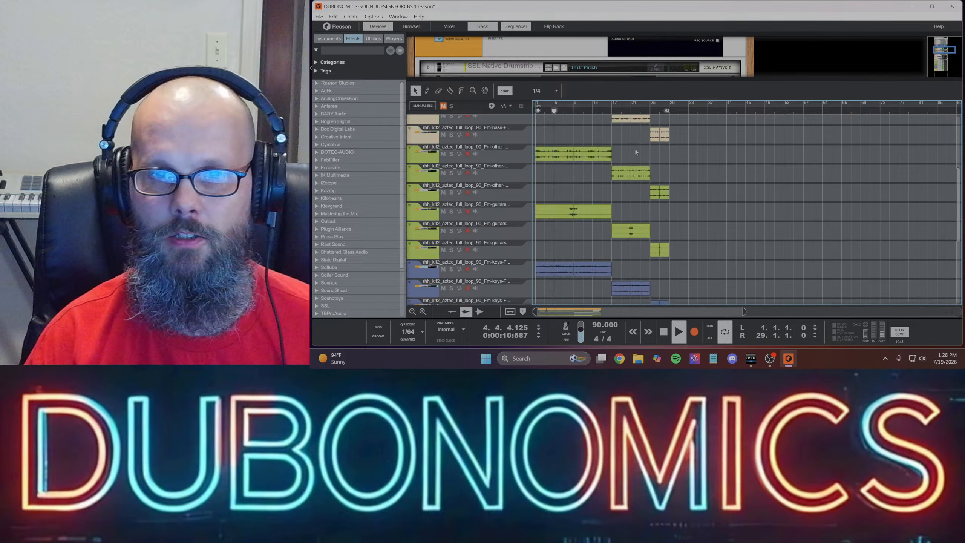
scroll(616, 116, "down", 2)
scroll(624, 154, "down", 4)
scroll(638, 156, "up", 3)
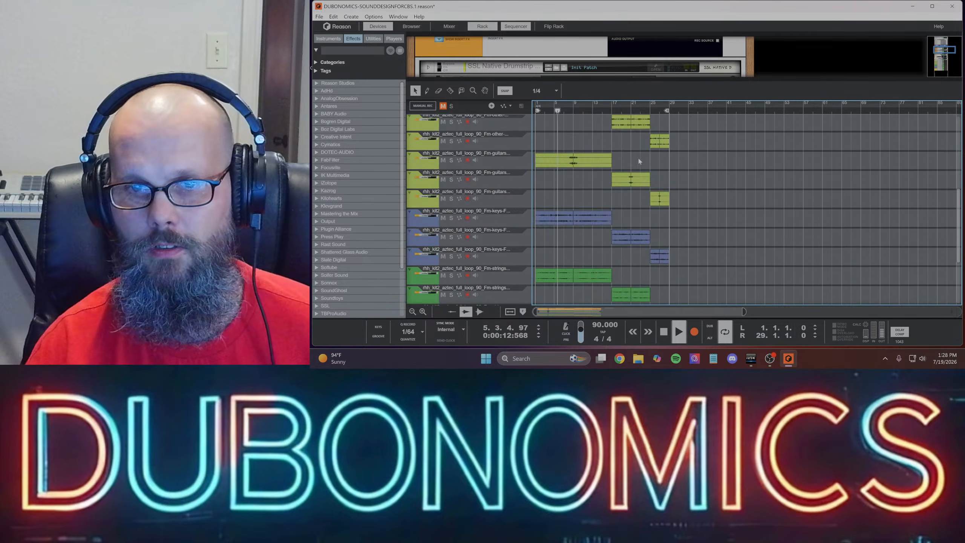
scroll(646, 190, "down", 4)
scroll(654, 221, "up", 8)
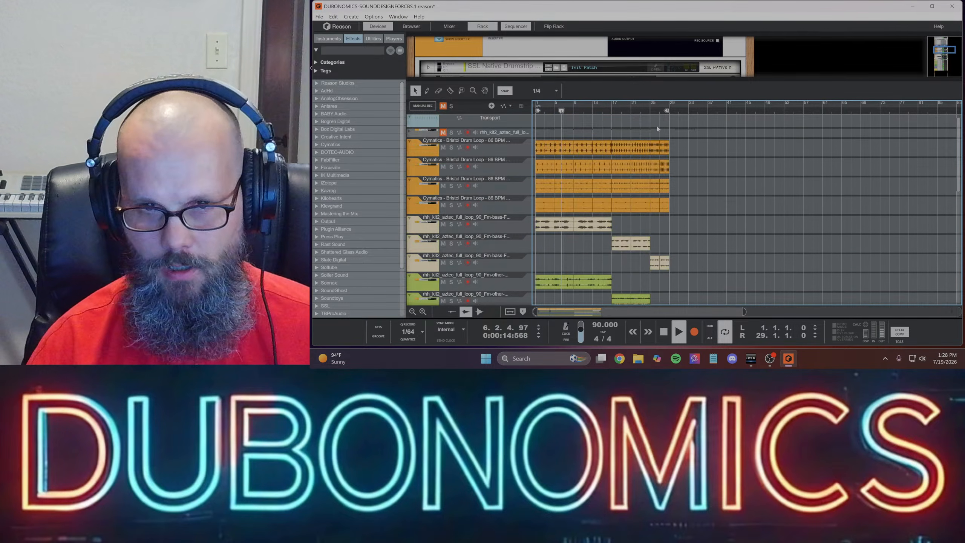
scroll(656, 128, "down", 8)
scroll(657, 131, "up", 3)
scroll(656, 130, "down", 2)
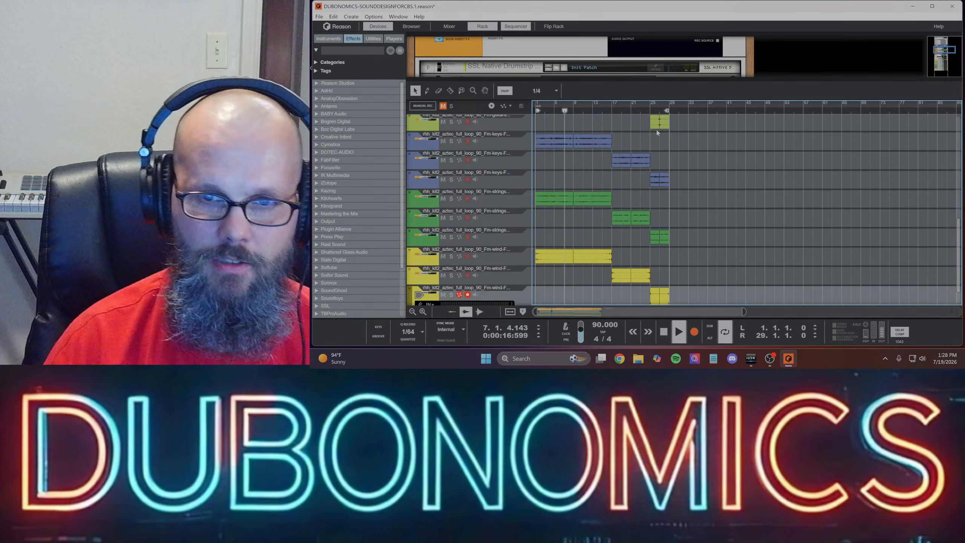
- Review the string and wind clips and the drum, bass and other clips in the sequencer while playback continues
scroll(656, 127, "up", 5)
scroll(700, 201, "down", 7)
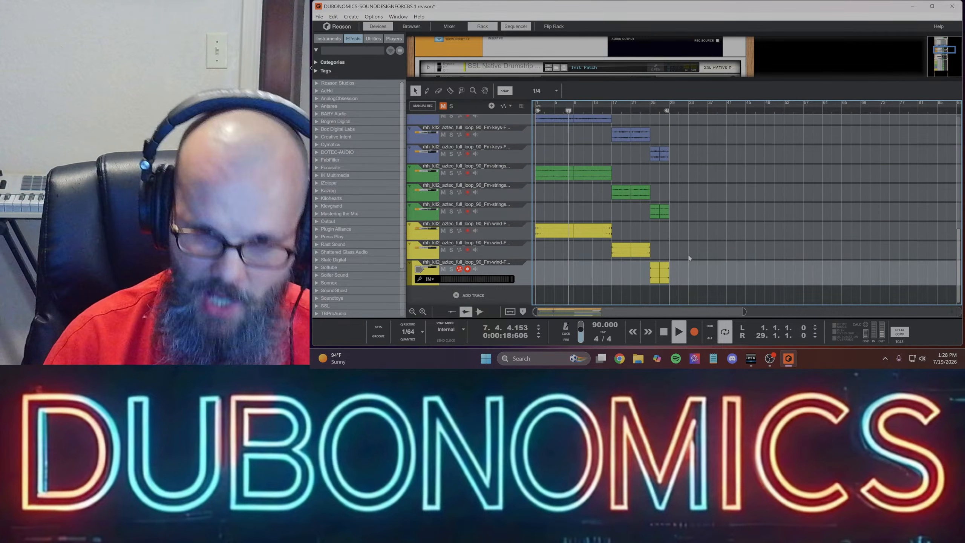
scroll(673, 119, "up", 8)
scroll(663, 169, "down", 8)
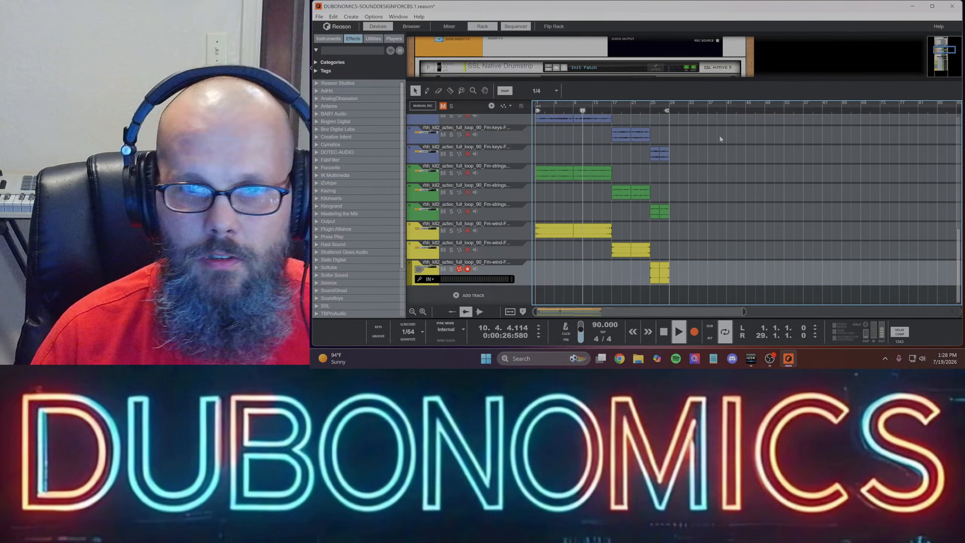
scroll(754, 210, "up", 6)
scroll(753, 210, "up", 4)
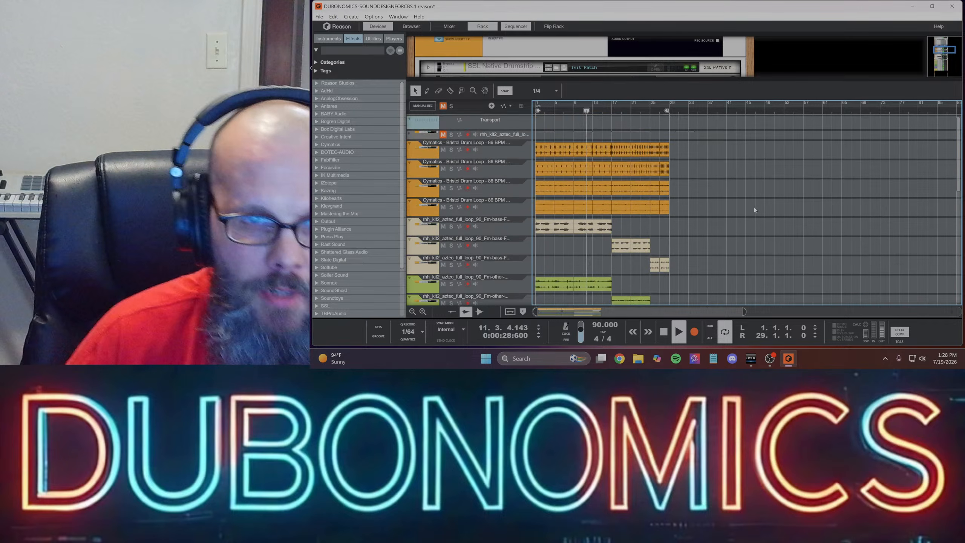
scroll(543, 215, "down", 6)
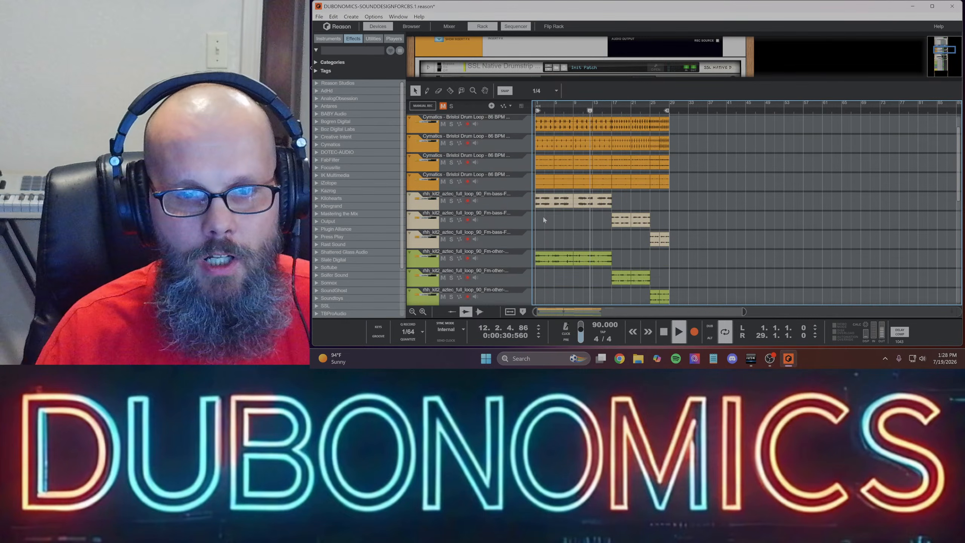
scroll(636, 226, "up", 5)
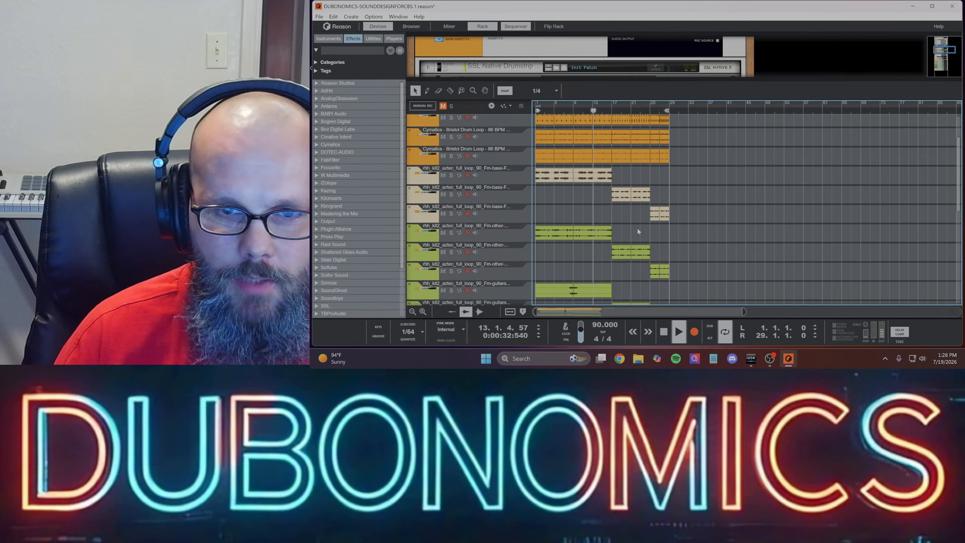
scroll(612, 175, "up", 2)
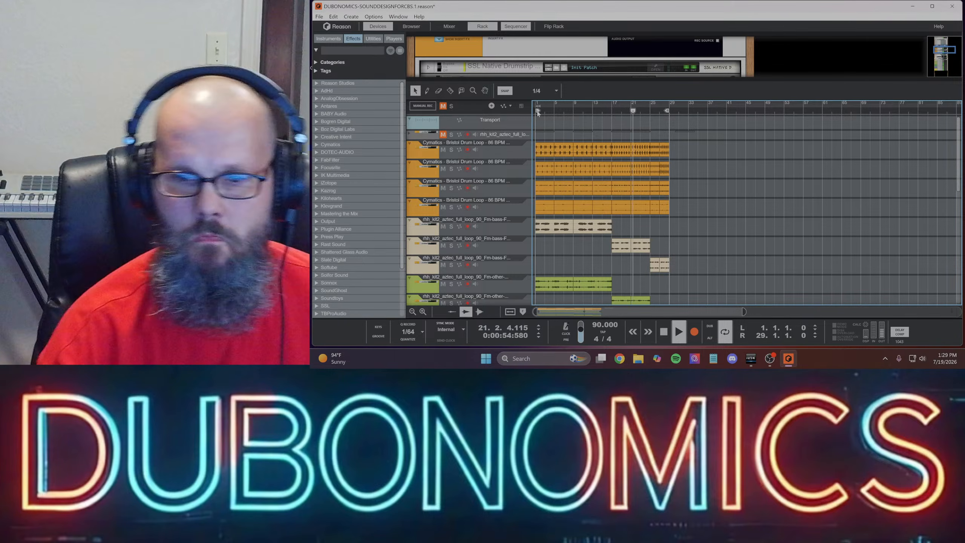
left_click(769, 360)
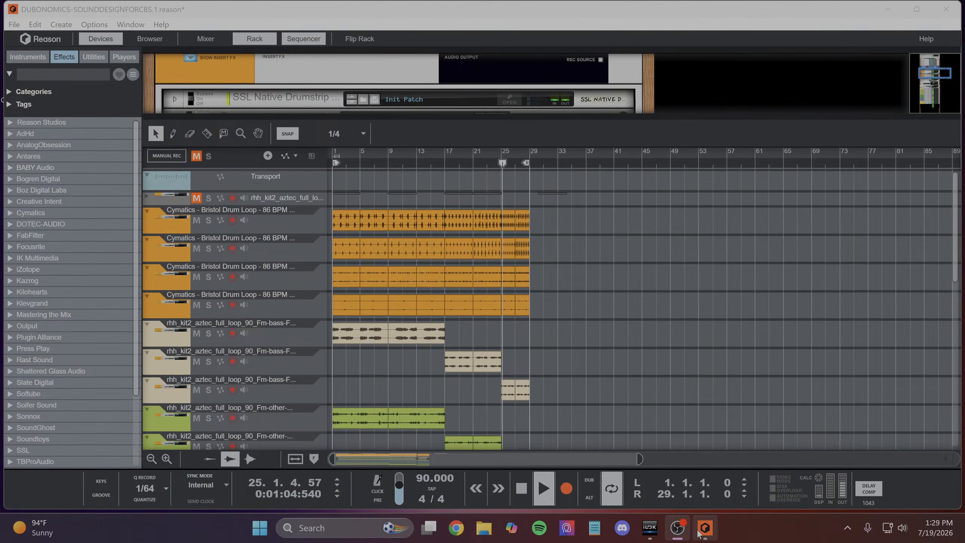
left_click(703, 530)
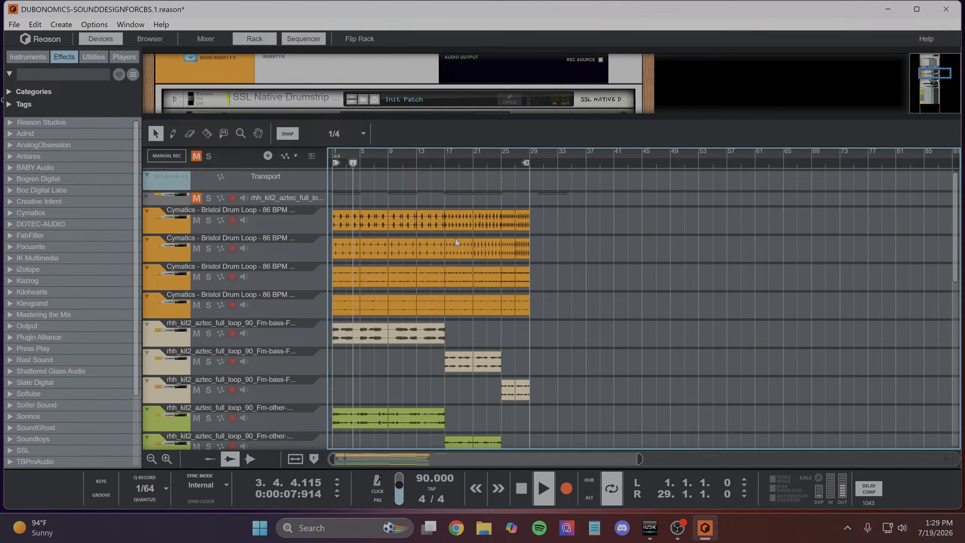
- Solo the second "Fm-other" track, move the playhead to bar 17, and set the loop range from bar 17 to bar 21
scroll(433, 277, "down", 3)
scroll(393, 296, "down", 2)
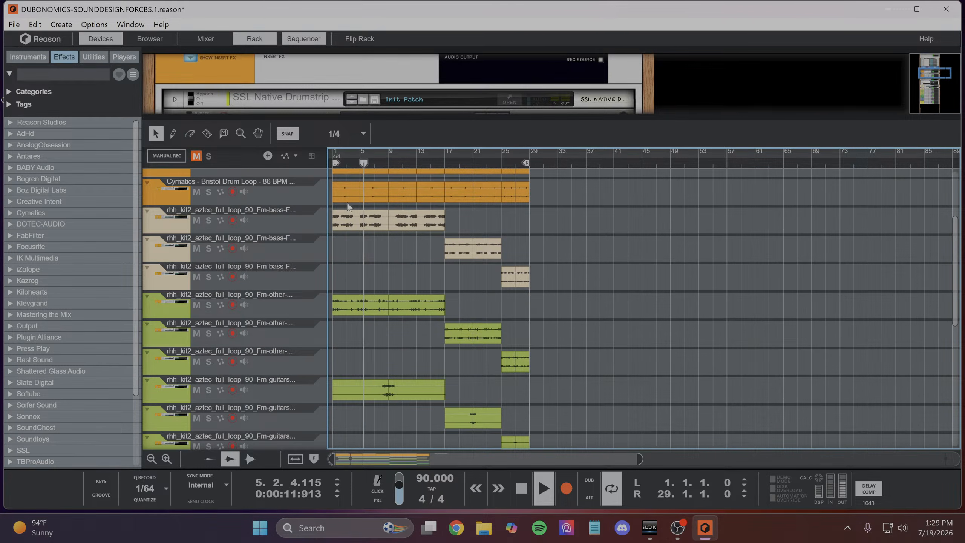
left_click(208, 305)
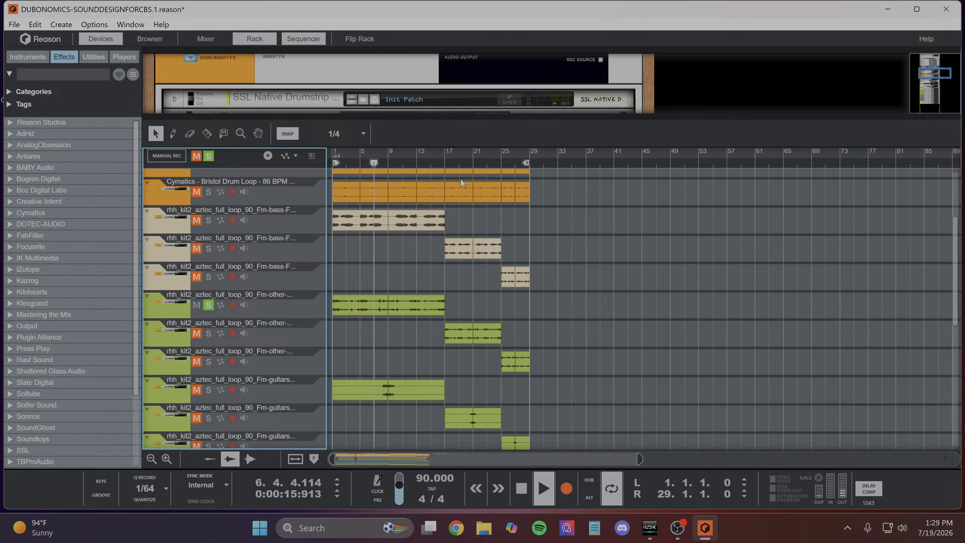
left_click(445, 164)
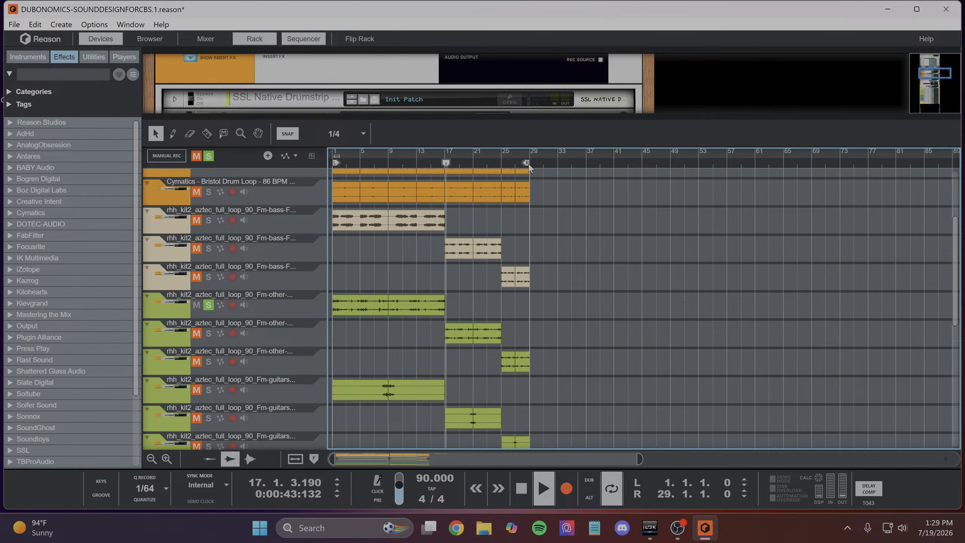
left_click_drag(526, 164, 470, 185)
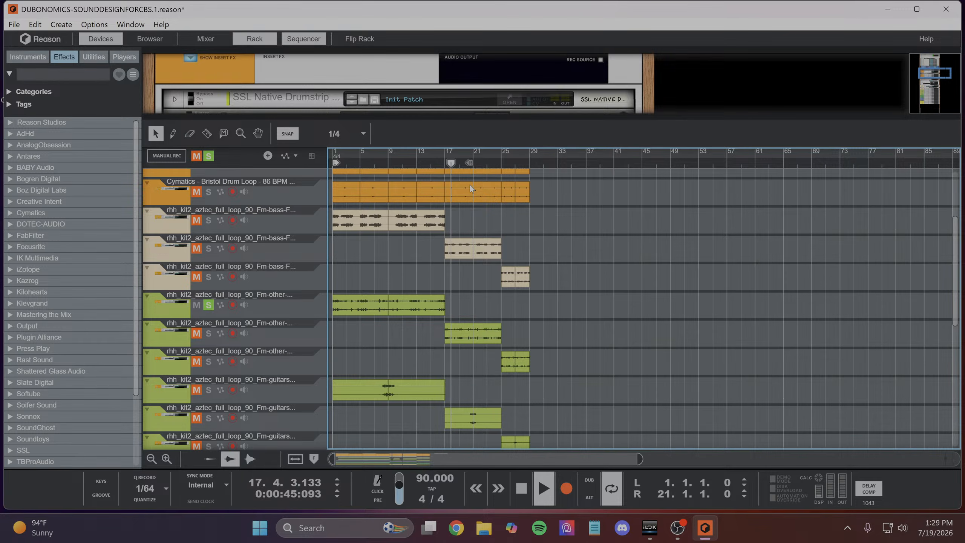
left_click(208, 305)
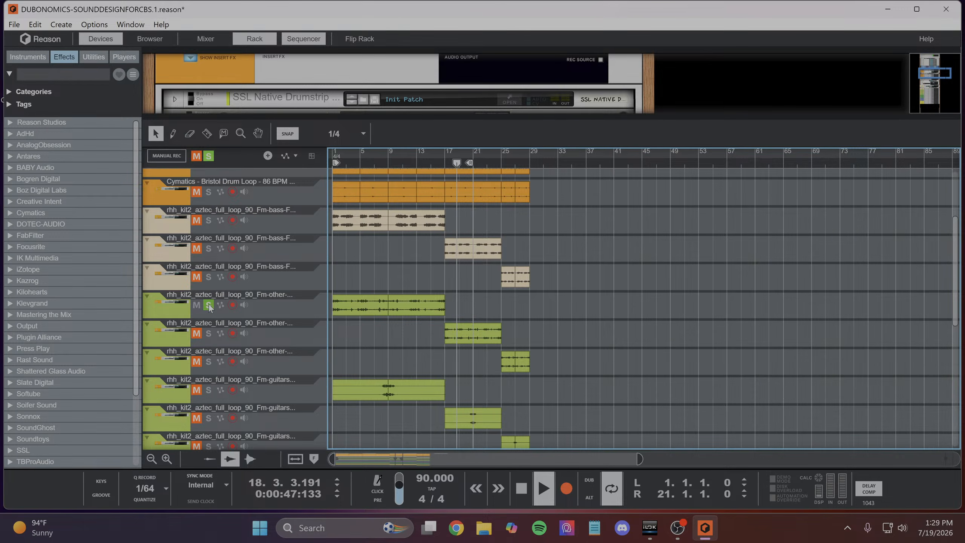
left_click(208, 333)
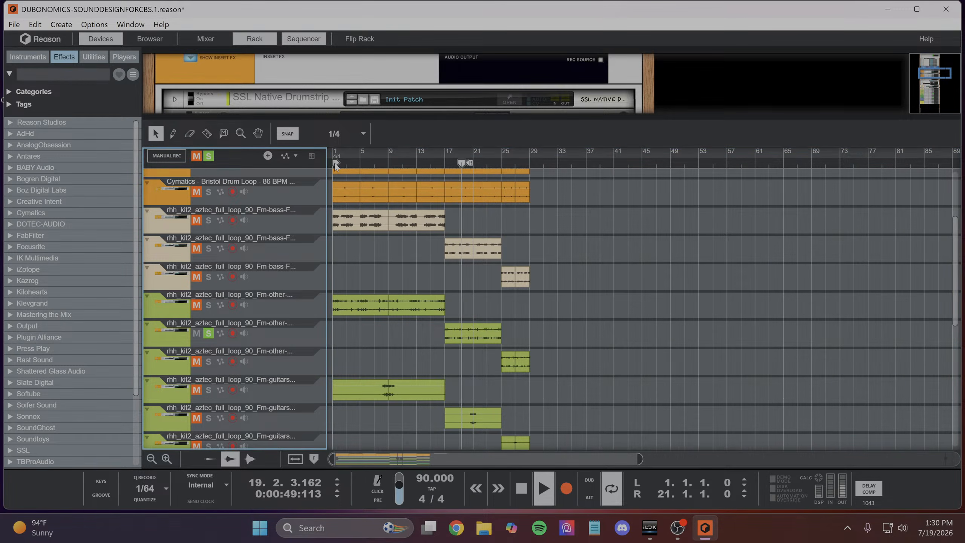
left_click_drag(337, 163, 448, 188)
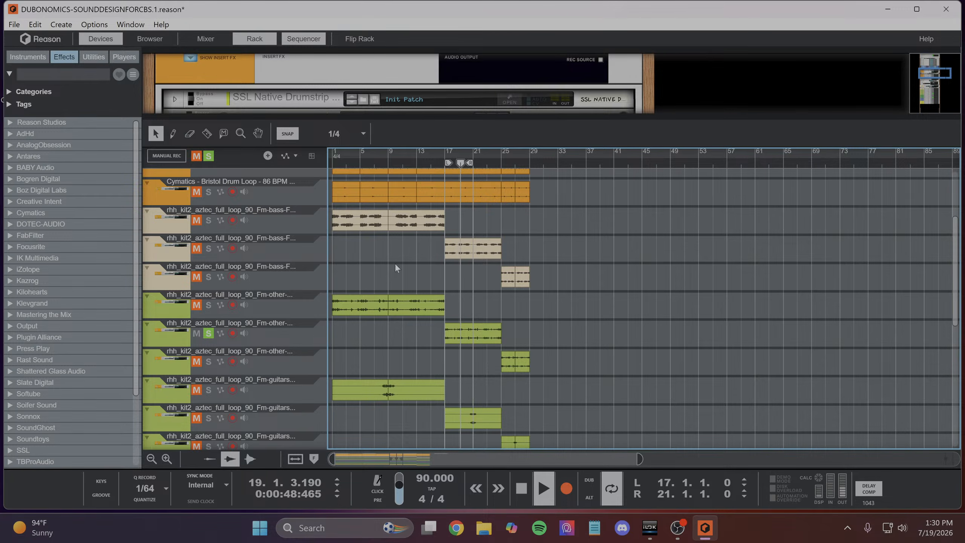
- Show only the rack and fold the Oxford Inflator device and the BasGutBus mix channel
scroll(347, 315, "down", 3)
scroll(404, 315, "up", 3)
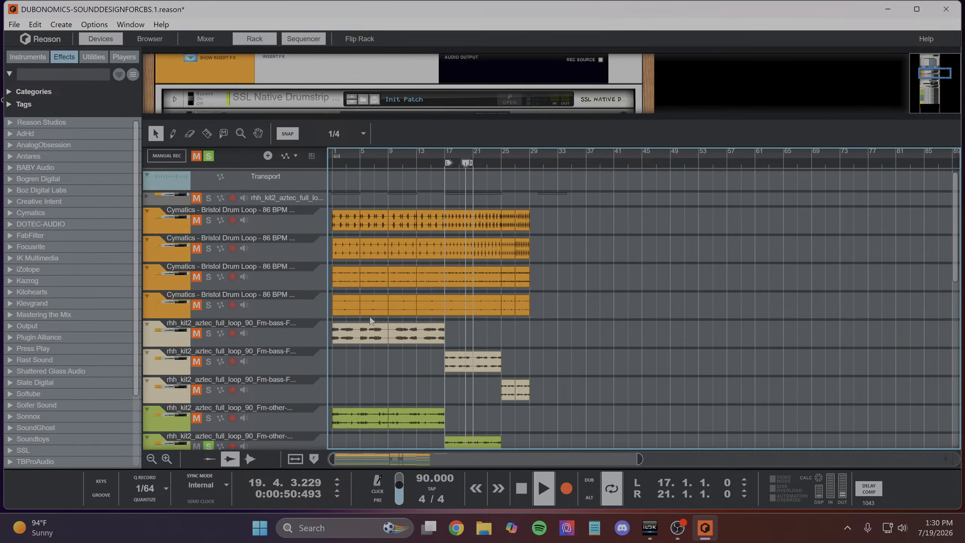
scroll(398, 301, "down", 3)
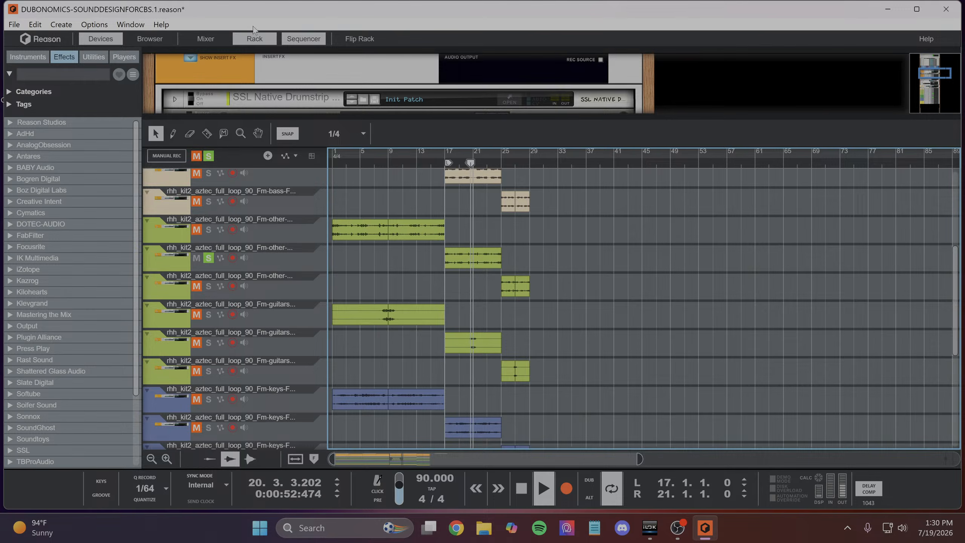
left_click(250, 40)
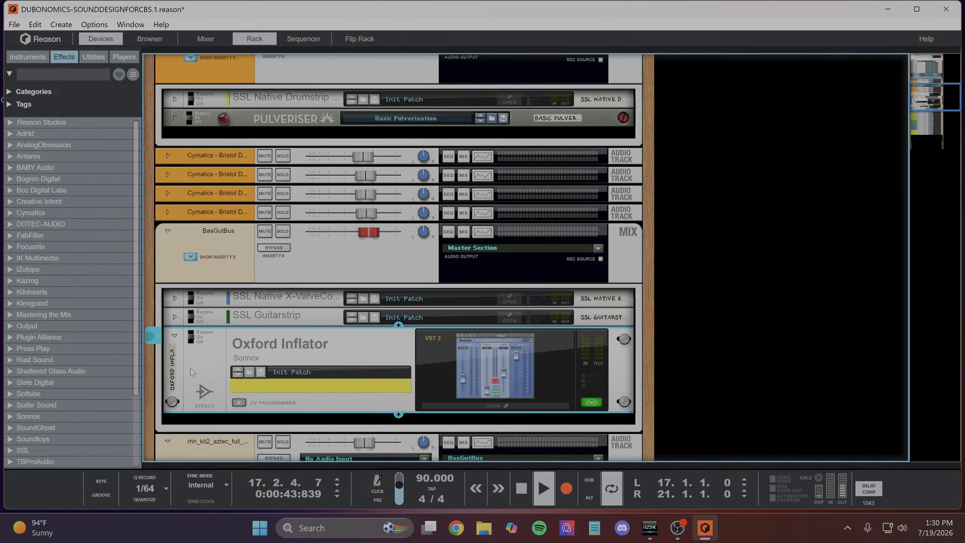
left_click(175, 334)
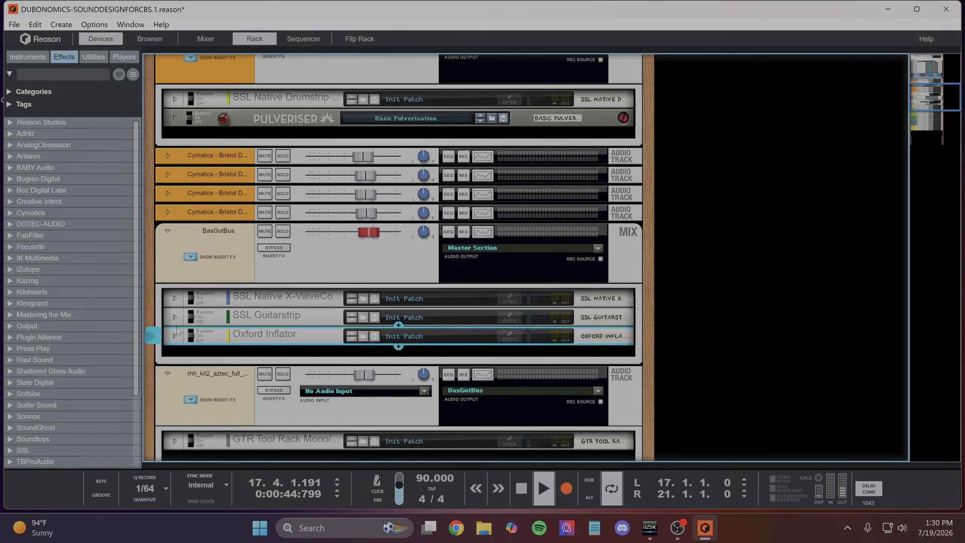
left_click(167, 230)
- Select and unfold the soloed "Fm-other" audio track in the rack
scroll(208, 270, "down", 4)
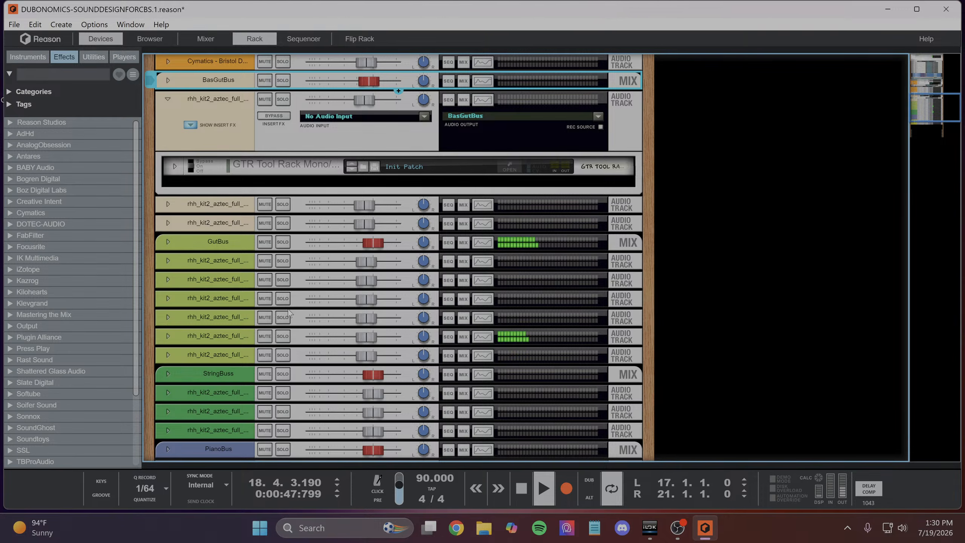
left_click(239, 342)
left_click(168, 336)
scroll(201, 305, "down", 2)
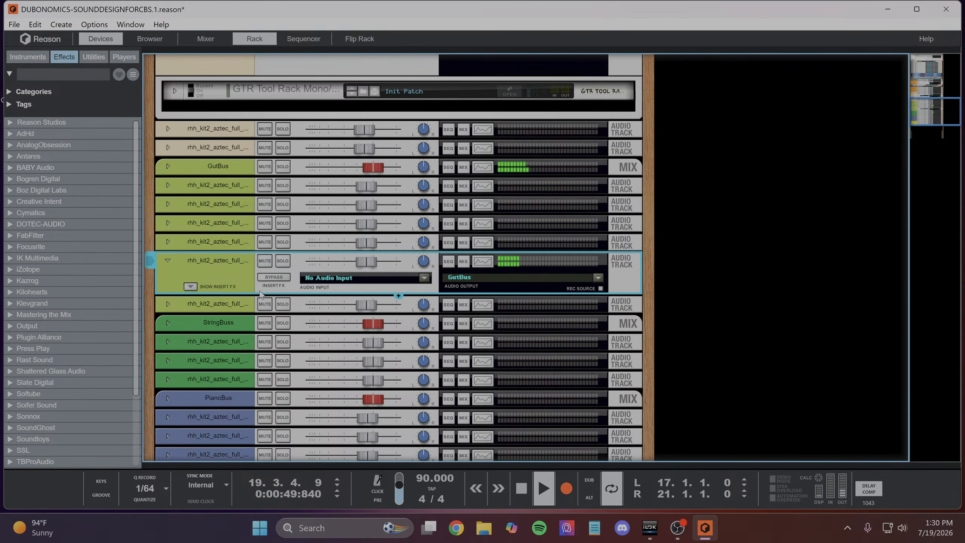
- Add the BABY Audio Magic Dice (VST3) effect to the unfolded "Fm-other" audio track
right_click(224, 275)
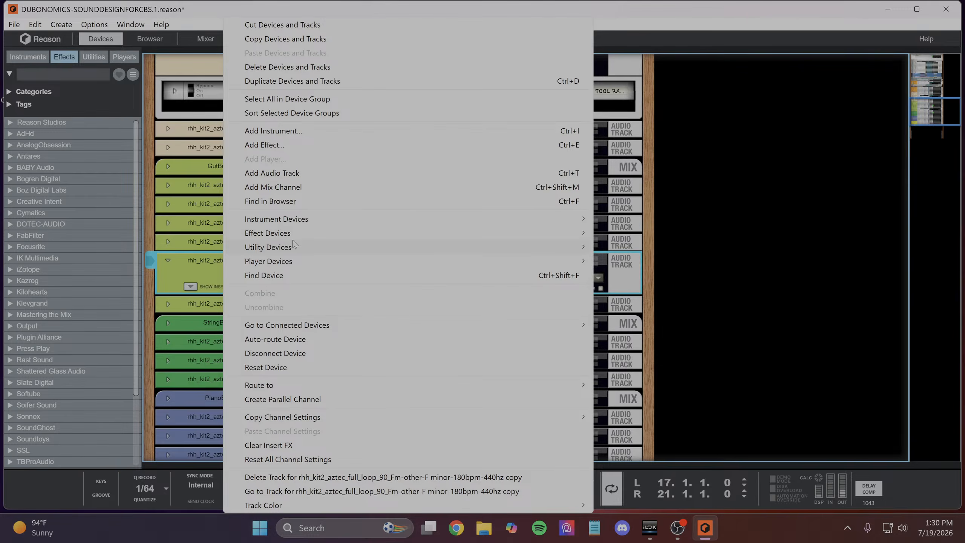
mouse_move(305, 223)
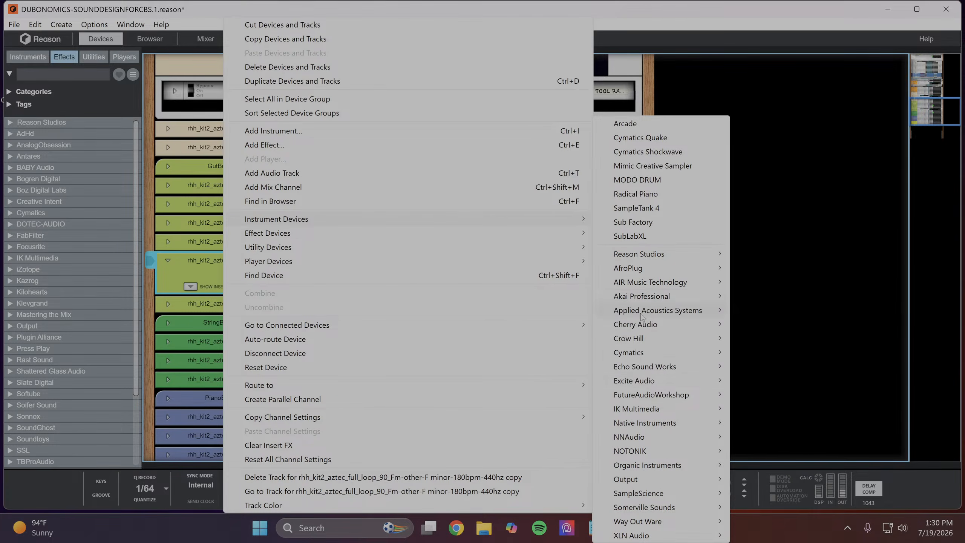
mouse_move(635, 384)
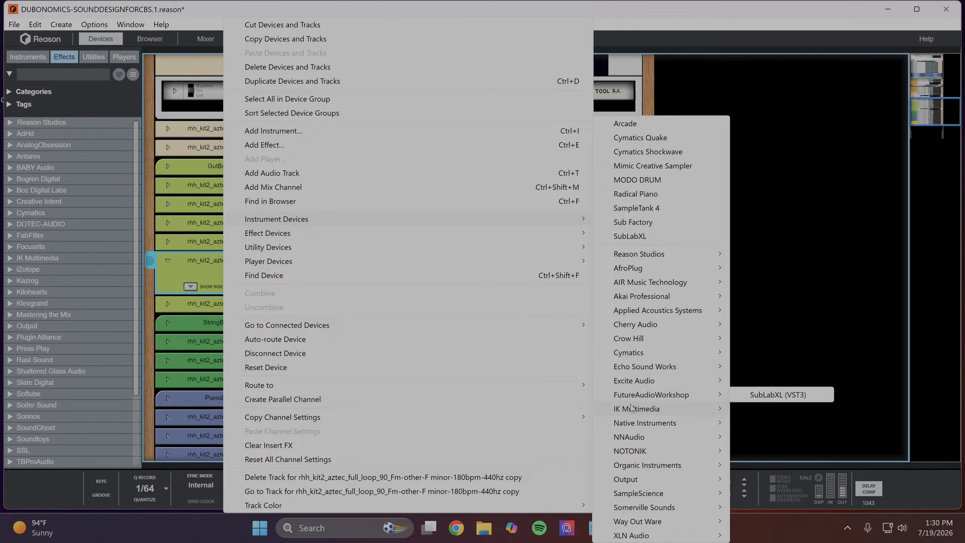
mouse_move(632, 408)
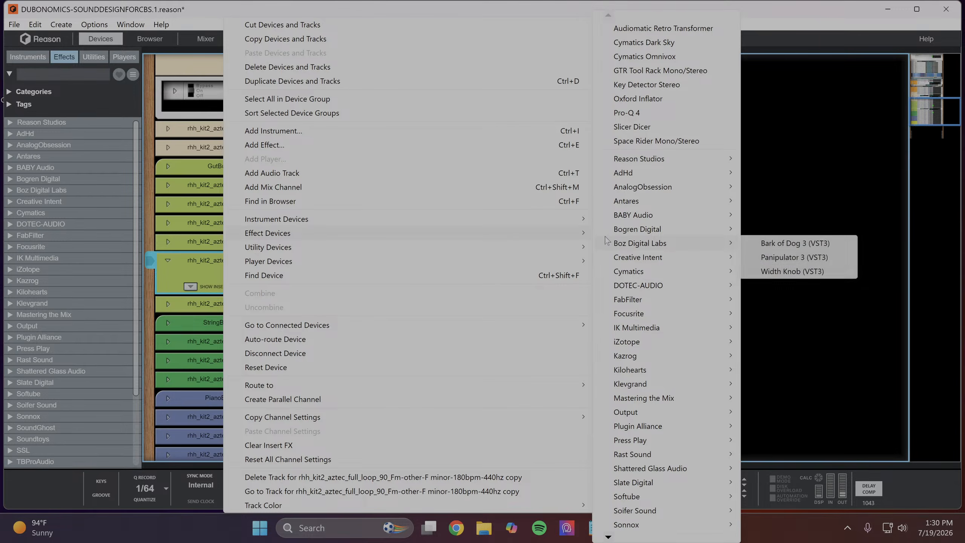
mouse_move(642, 356)
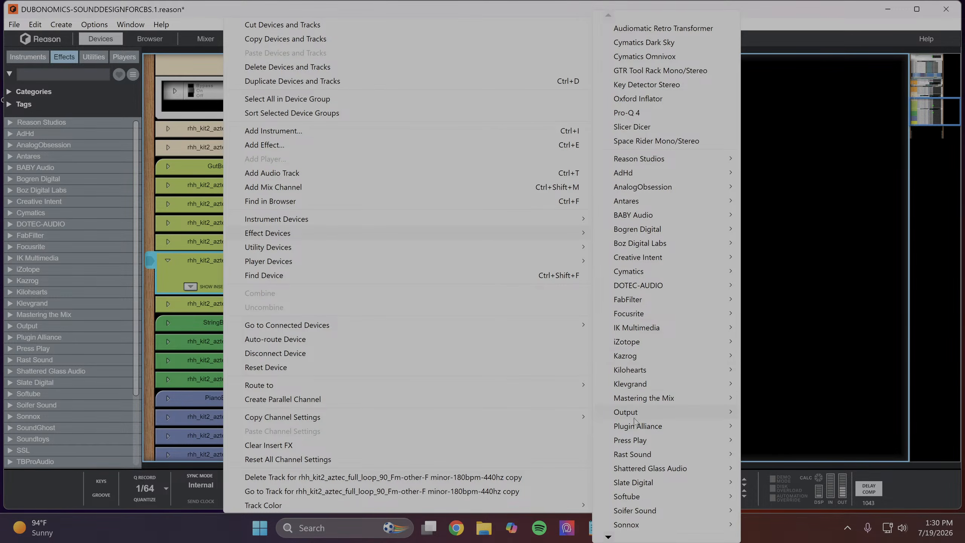
mouse_move(635, 429)
mouse_move(637, 455)
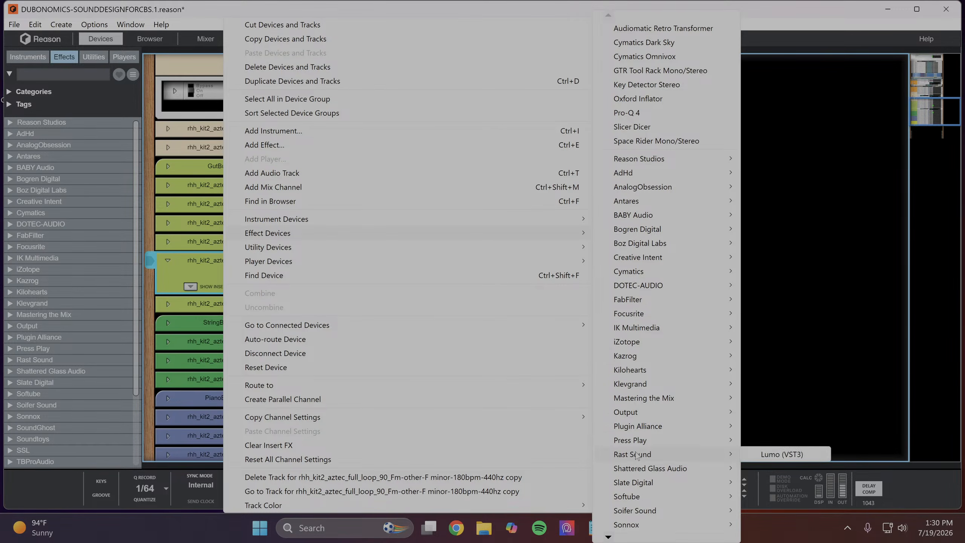
mouse_move(633, 472)
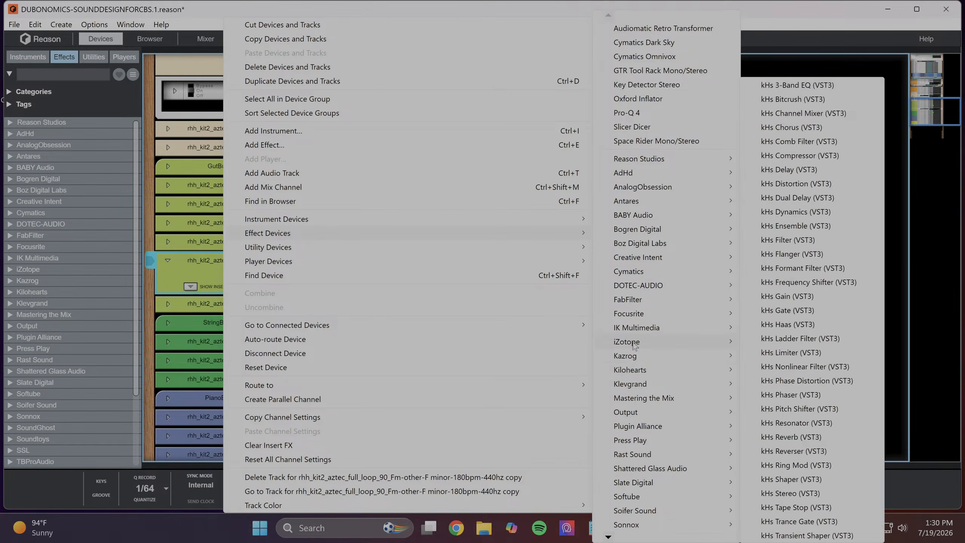
mouse_move(632, 327)
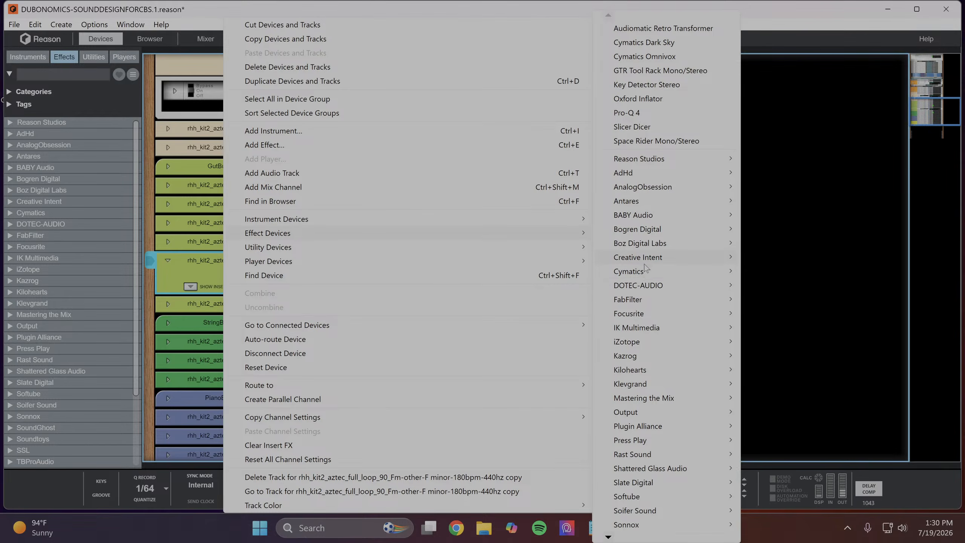
mouse_move(626, 220)
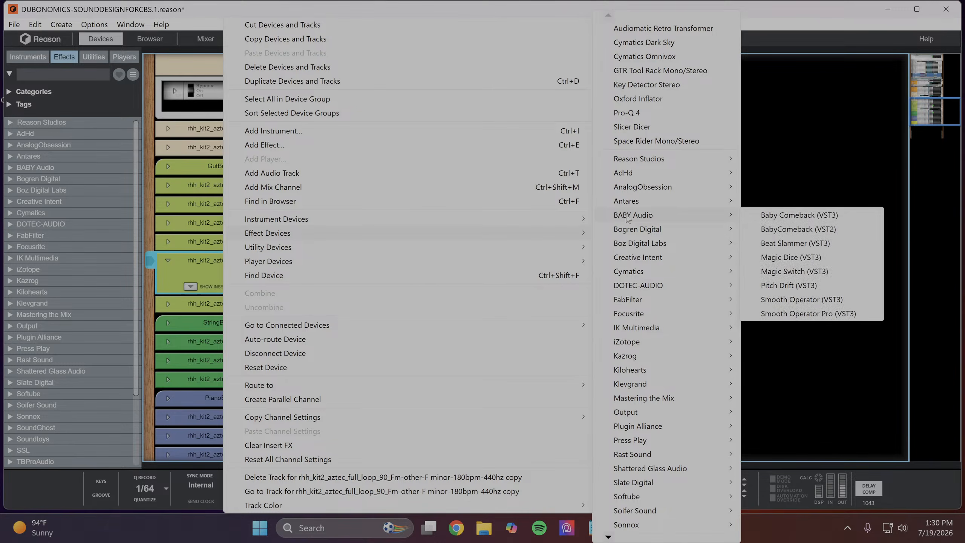
left_click(794, 258)
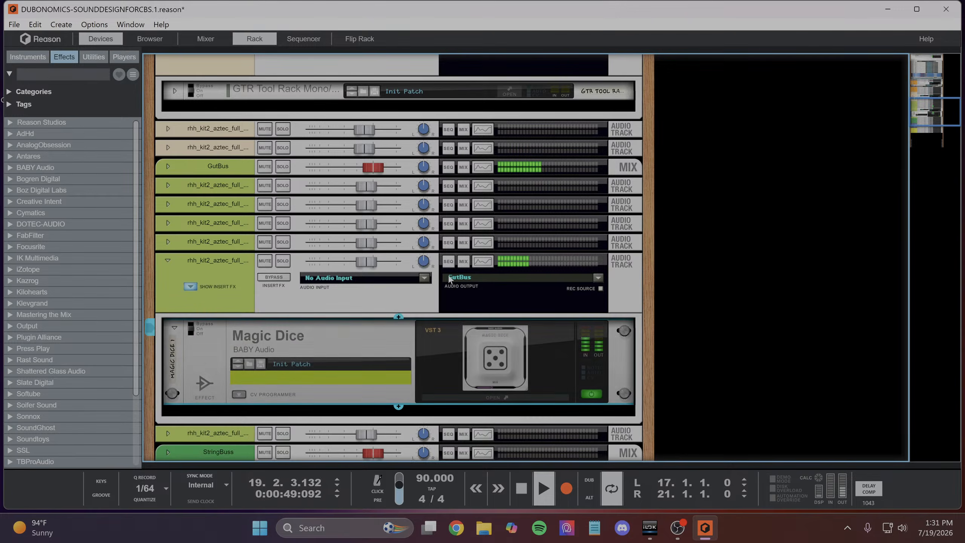
- Inspect the Magic Dice plugin window, close it, and flip the rack to show the device's rear cabling
left_click(501, 397)
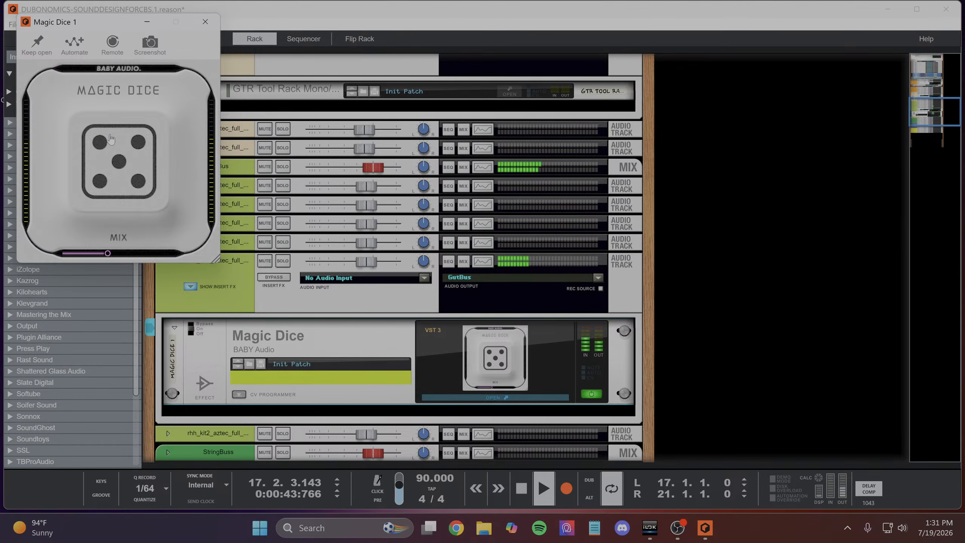
left_click(204, 20)
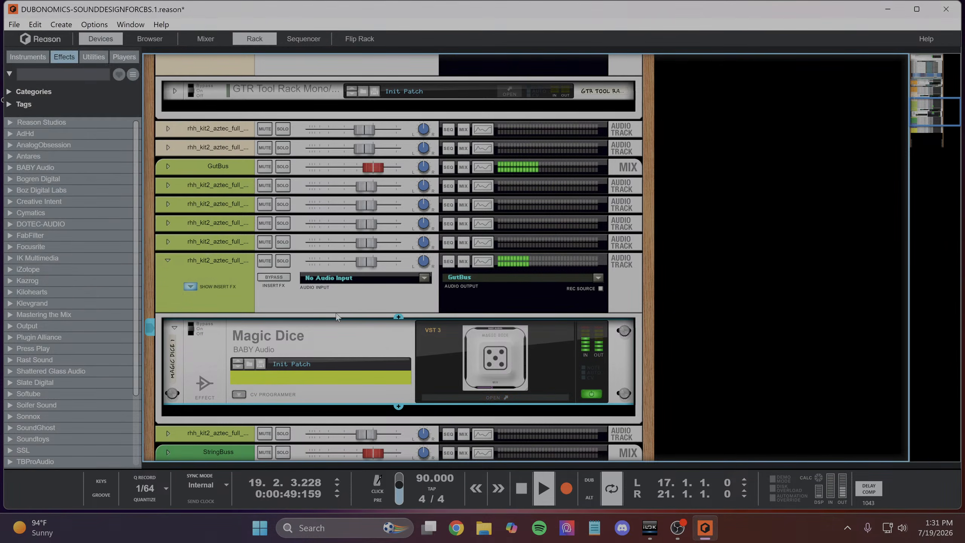
scroll(339, 306, "down", 3)
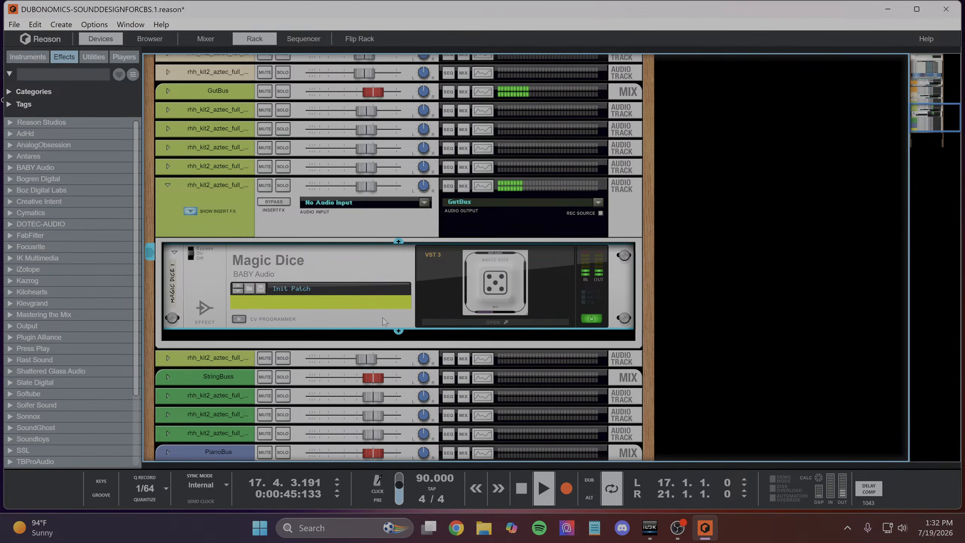
left_click(346, 38)
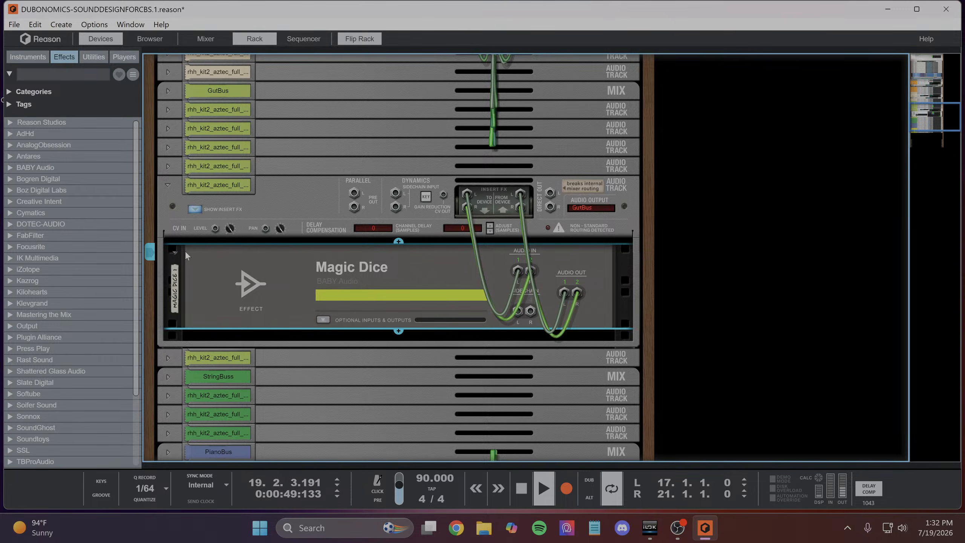
- Examine the rear cabling of the second bass track's GTR Tool Rack insert, fold that track again, and flip the rack to the front
scroll(173, 254, "up", 3)
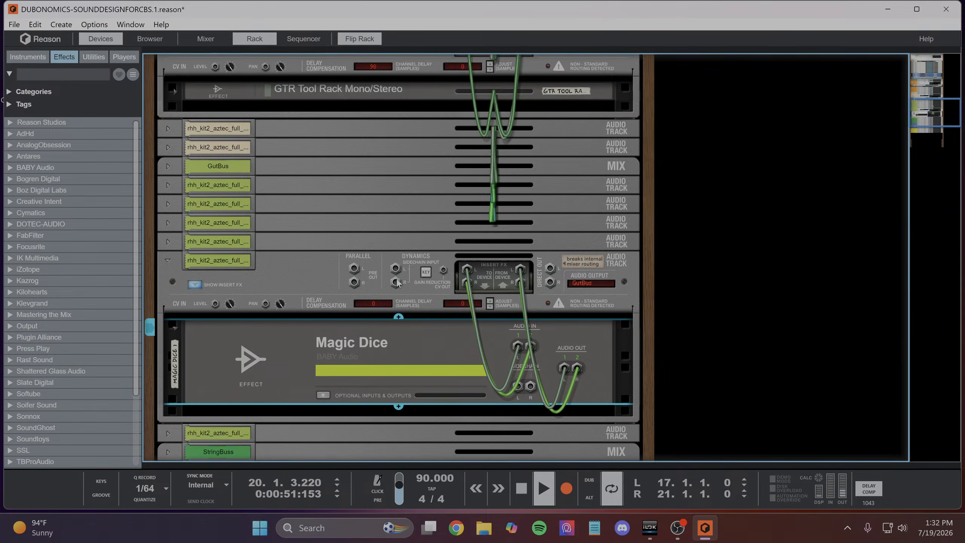
scroll(392, 296, "down", 8)
scroll(392, 295, "up", 9)
scroll(434, 231, "up", 3)
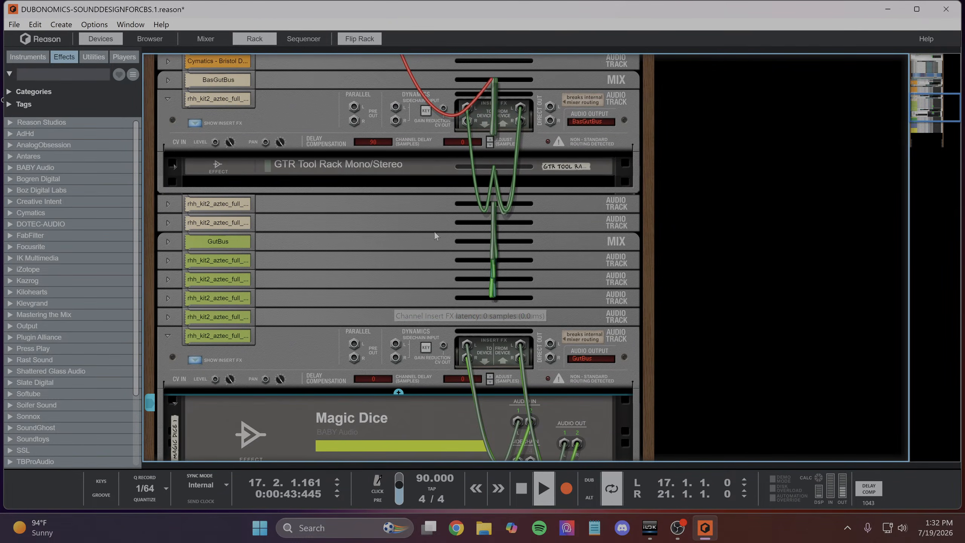
left_click(167, 204)
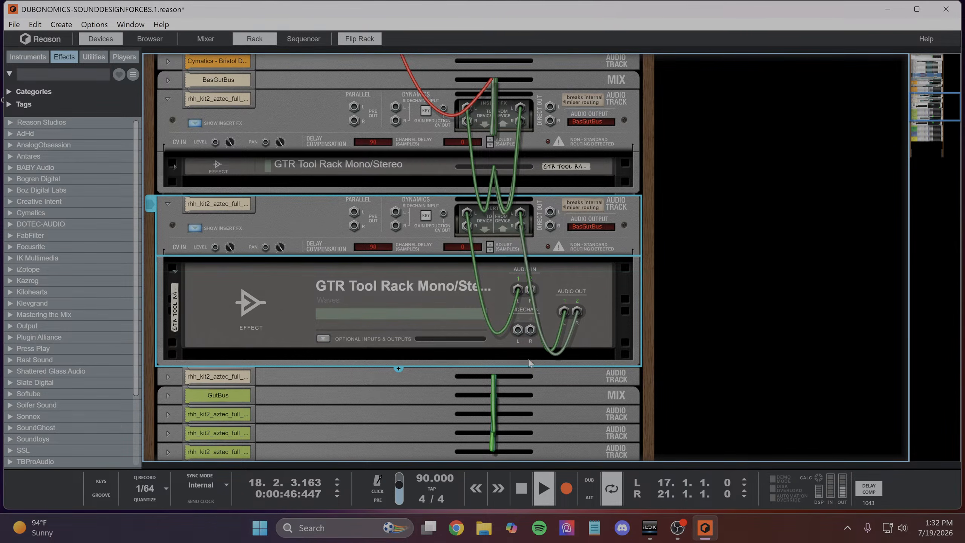
left_click(168, 205)
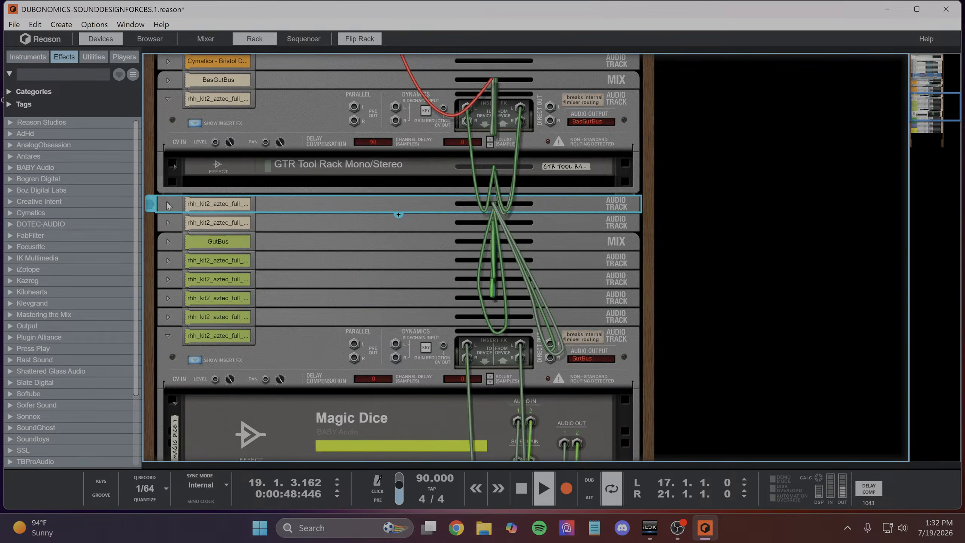
scroll(659, 290, "down", 8)
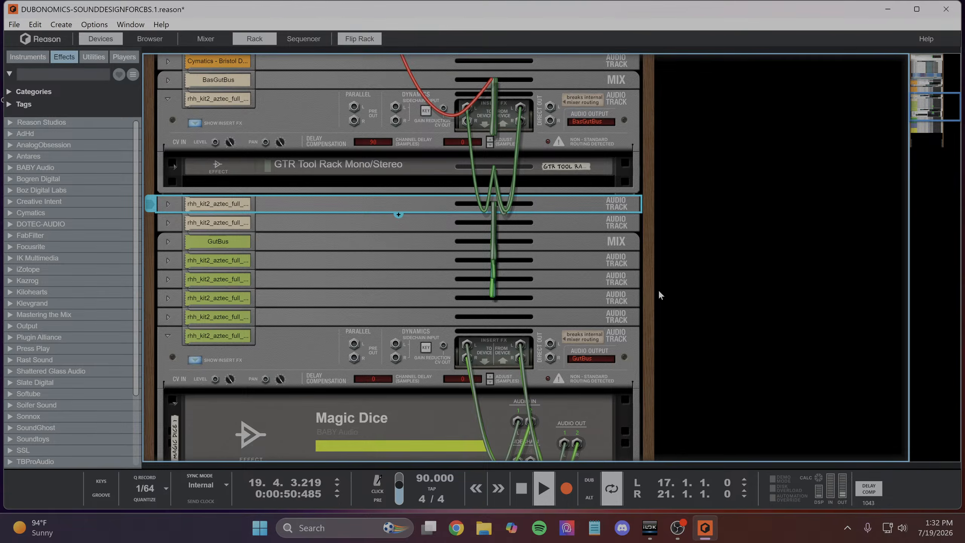
scroll(466, 275, "up", 6)
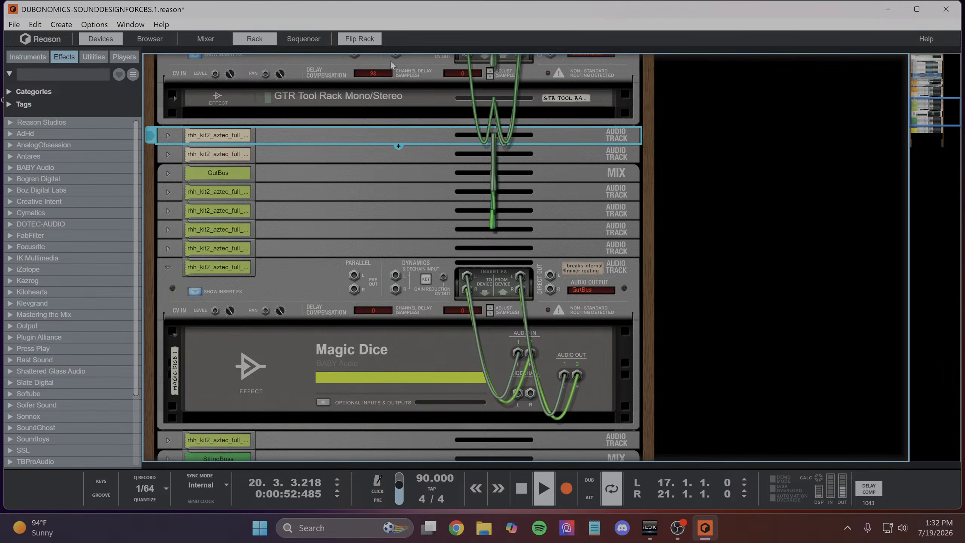
key("Tab")
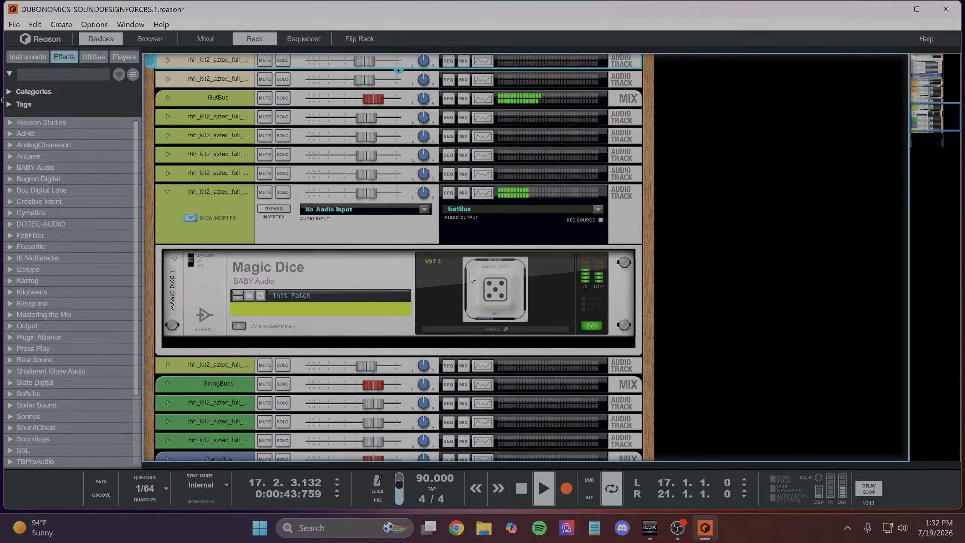
- Add the Vox Samples Pixel Rabbit Bitcrusher (VST3) effect directly below Magic Dice in the audio track's insert chain
left_click(360, 269)
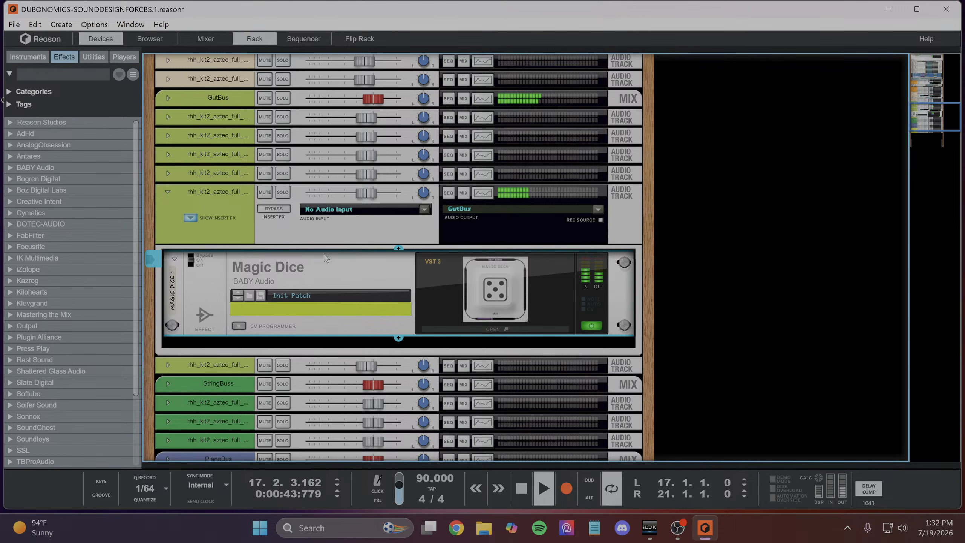
left_click(398, 338)
mouse_move(429, 361)
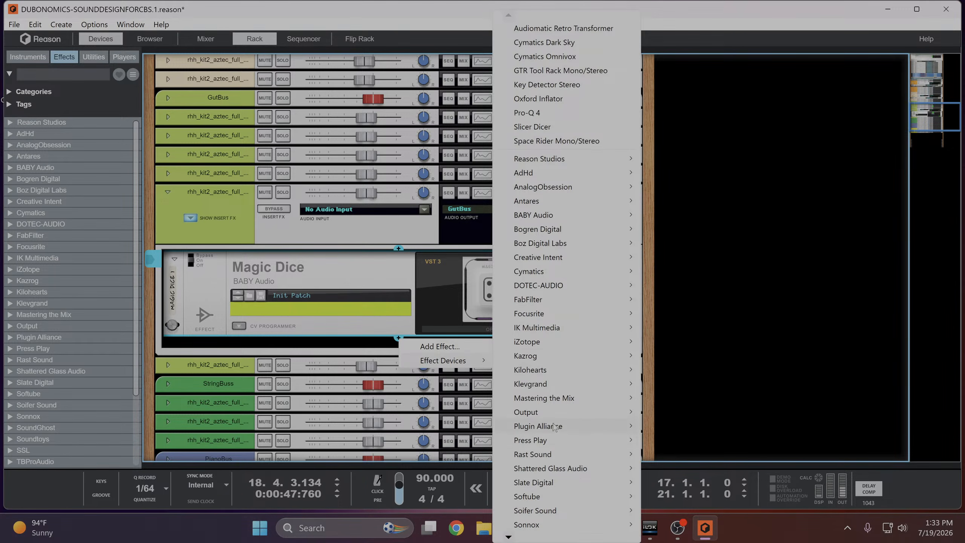
mouse_move(534, 509)
mouse_move(511, 540)
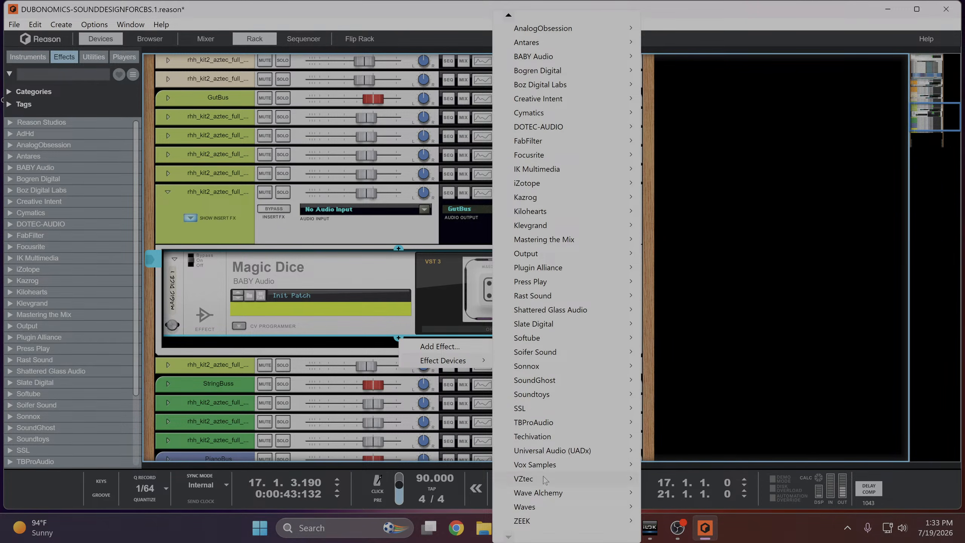
mouse_move(551, 472)
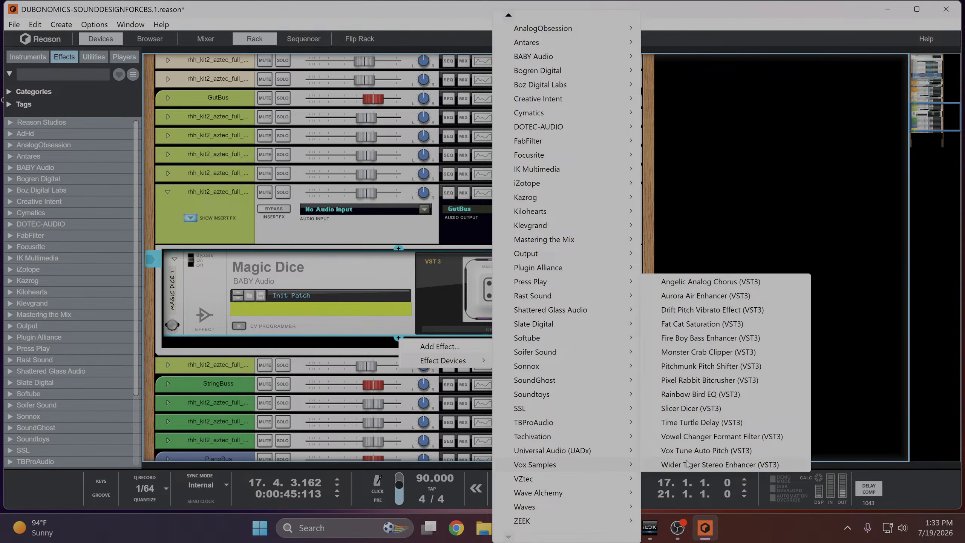
left_click(693, 380)
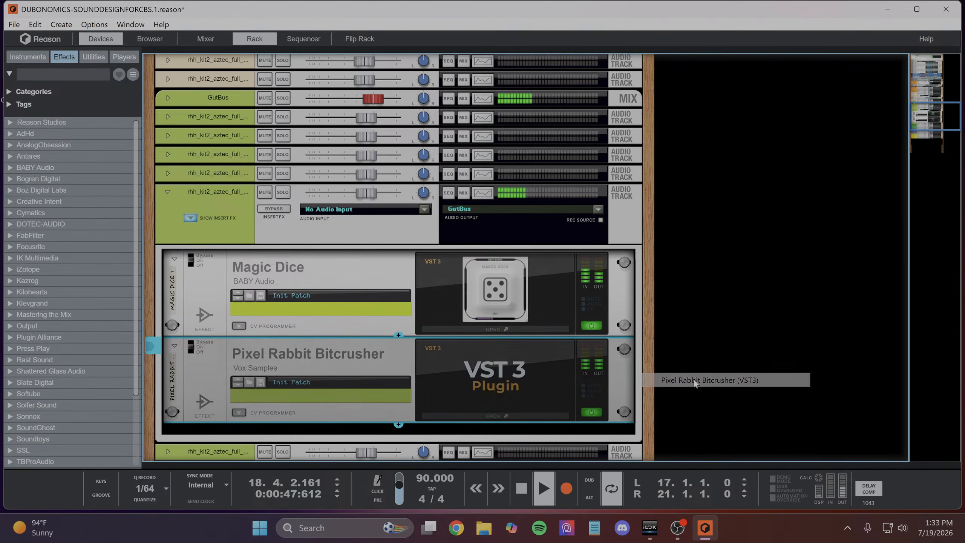
- Open the Pixel Rabbit Bitcrusher plugin window and set Bit Crush to about 64.48 %
left_click(484, 414)
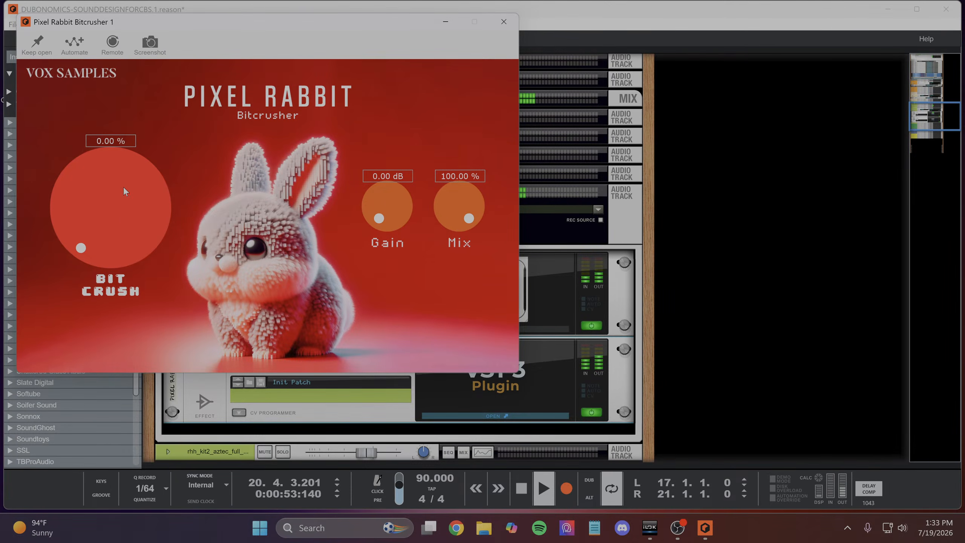
left_click_drag(102, 215, 109, 138)
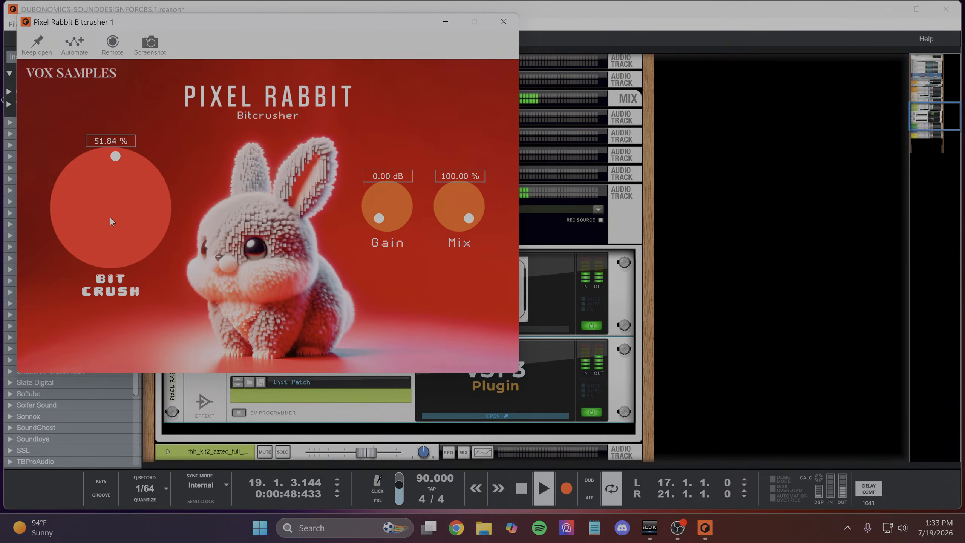
left_click_drag(110, 219, 110, 216)
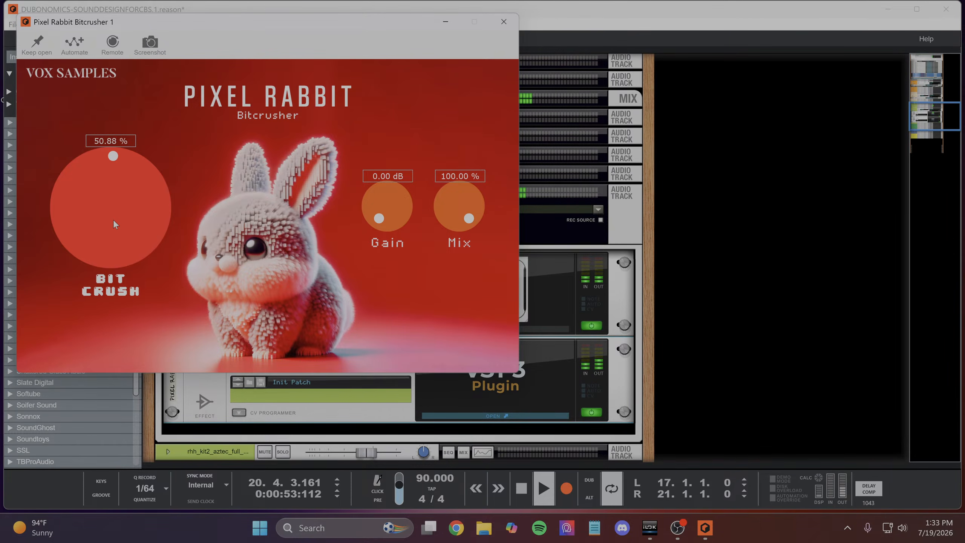
mouse_move(115, 222)
left_mouse_down()
mouse_move(117, 198)
mouse_move(119, 218)
left_mouse_up()
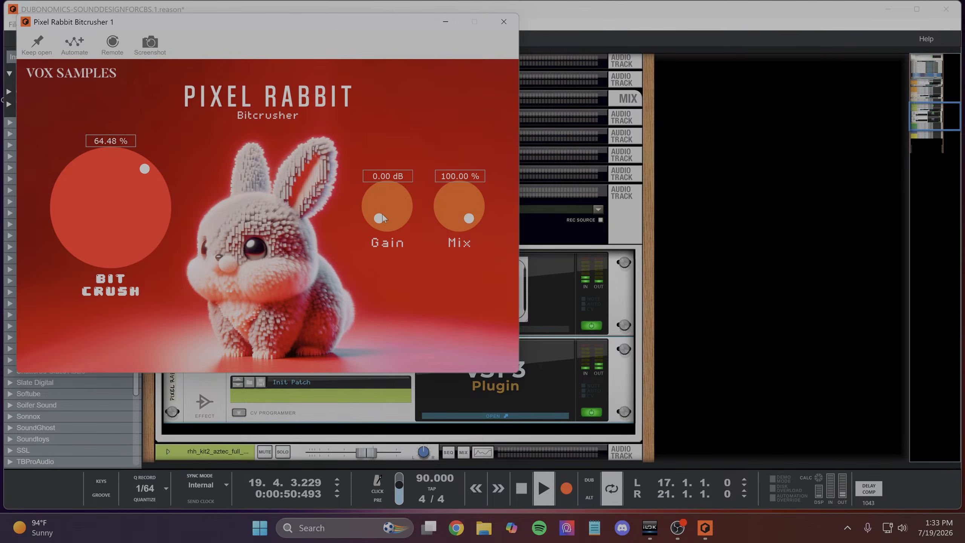
- Set the bitcrusher's Mix to about 34.40 %, adjust its Gain, and minimize the plugin window
left_click_drag(462, 190, 458, 218)
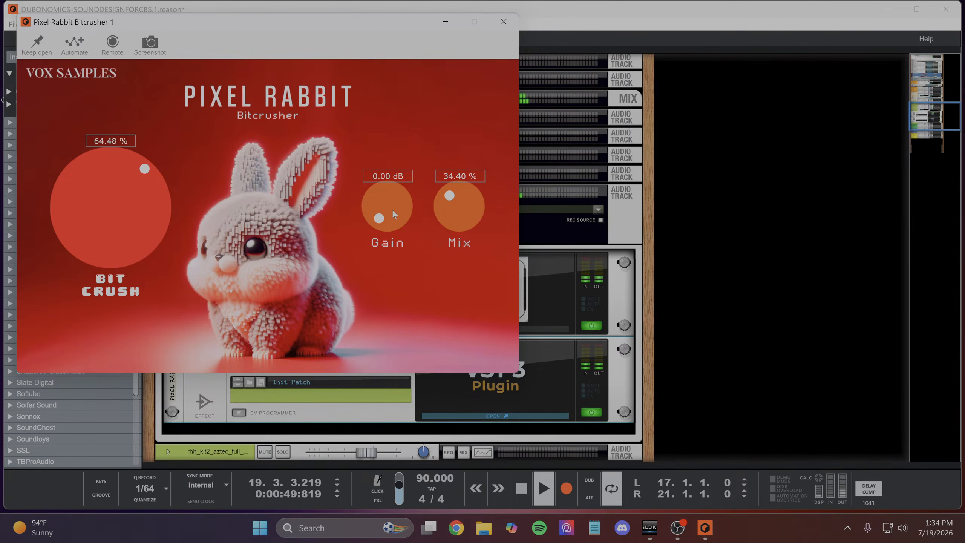
left_click_drag(392, 209, 391, 219)
left_click(446, 21)
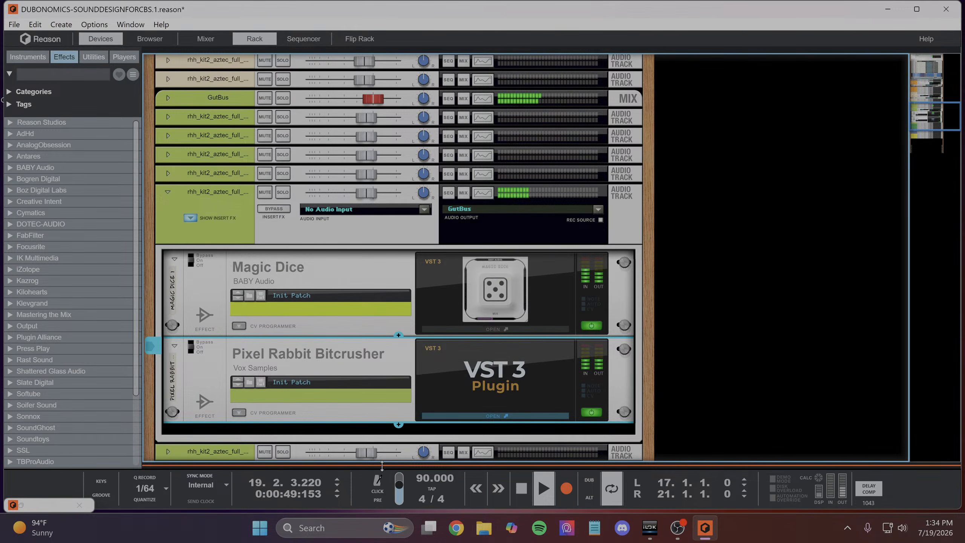
- Show the sequencer, turn off solo on the second "Fm-other" track, and briefly solo it again to compare with the full mix
key("F7")
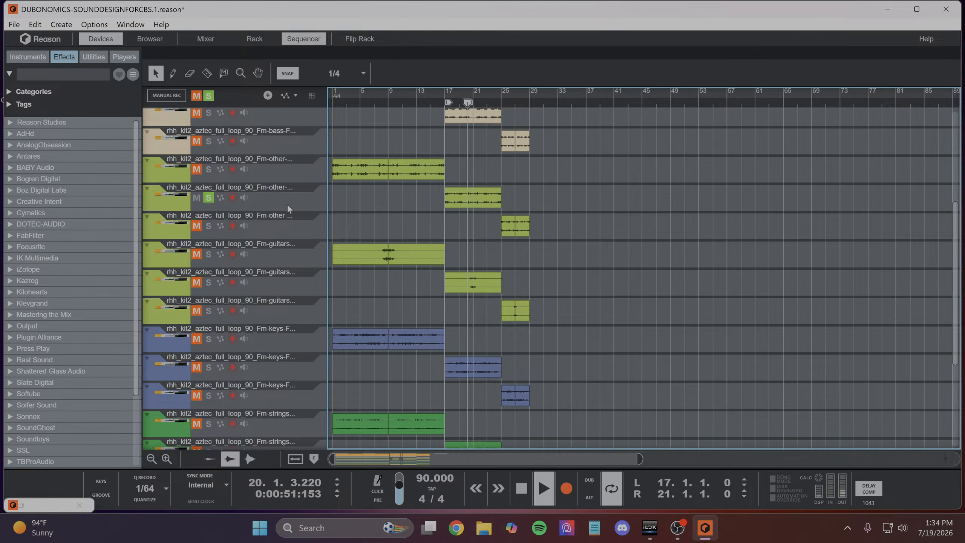
left_click(208, 197)
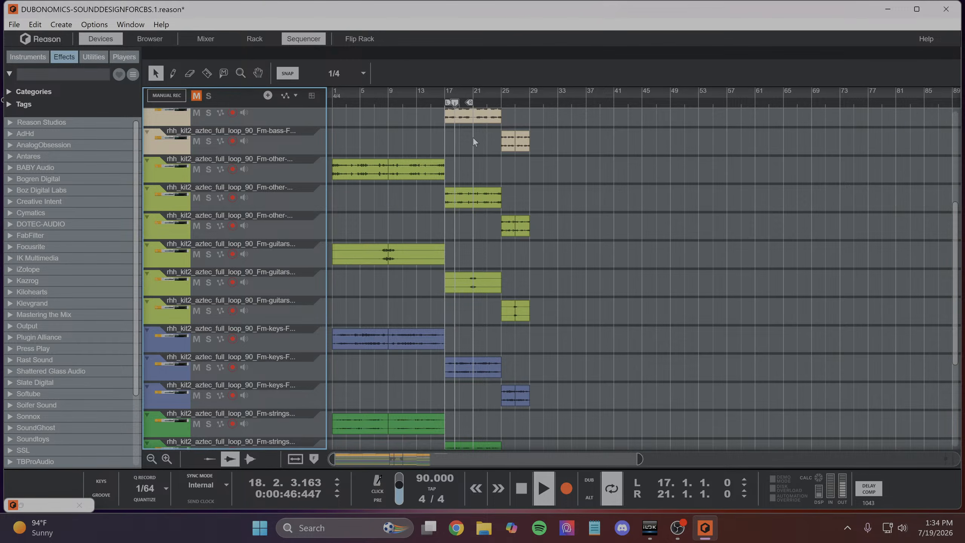
scroll(433, 258, "up", 3)
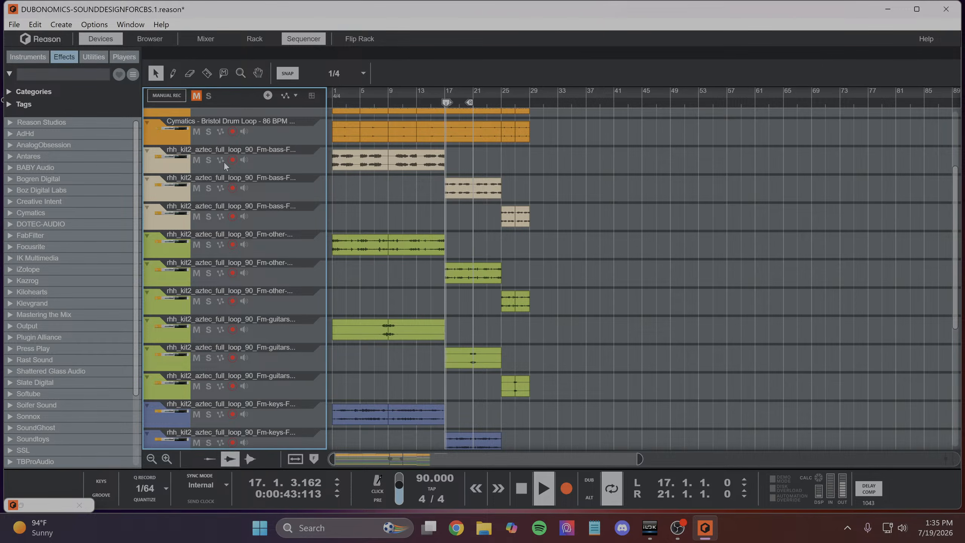
scroll(261, 160, "up", 3)
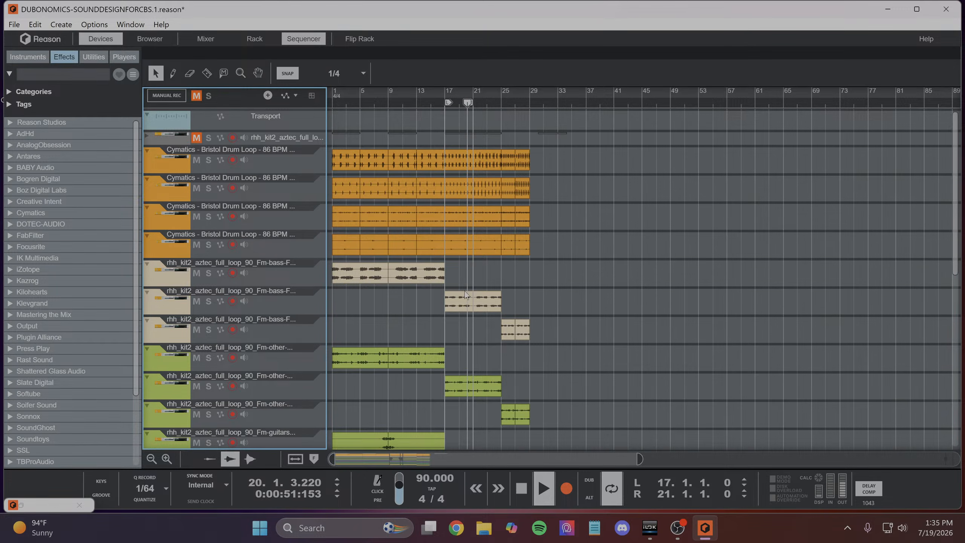
scroll(465, 291, "down", 3)
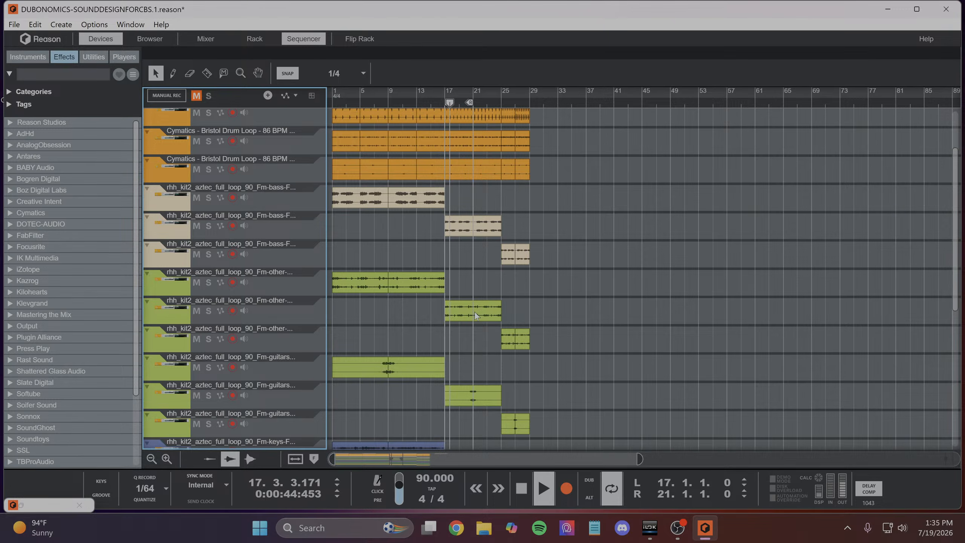
left_click(208, 311)
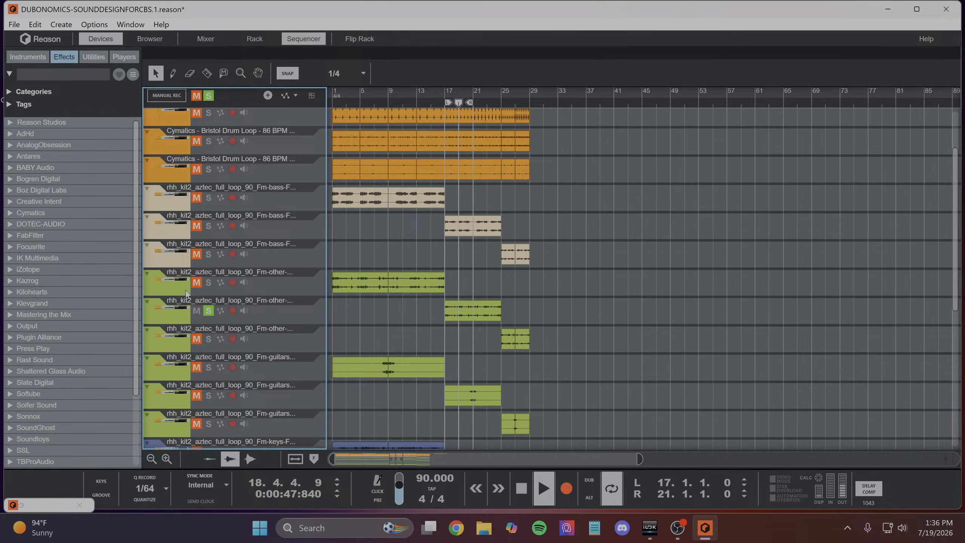
left_click(209, 311)
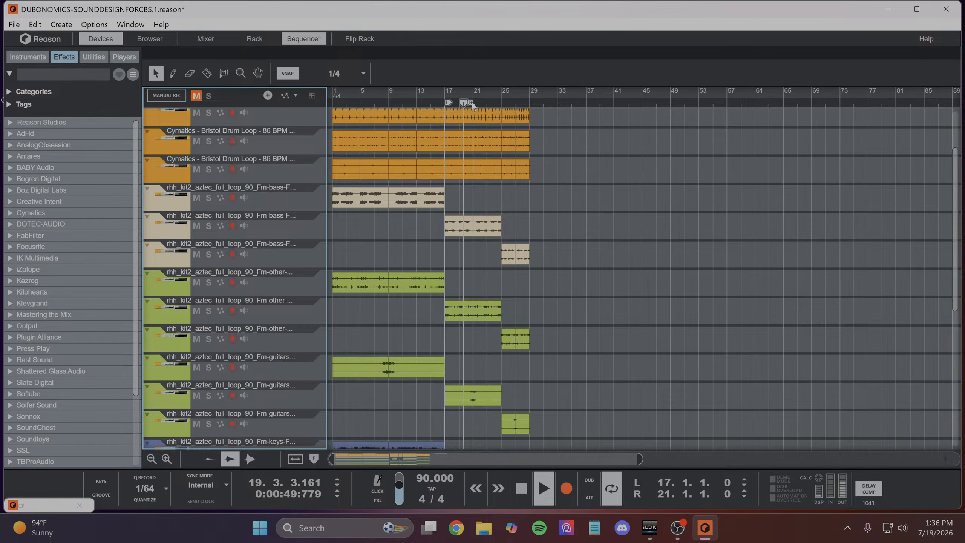
- Move the loop region to bars 21 to 25 for listening and stop playback
mouse_move(470, 102)
left_mouse_down()
mouse_move(502, 118)
mouse_move(458, 109)
mouse_move(478, 116)
left_mouse_up()
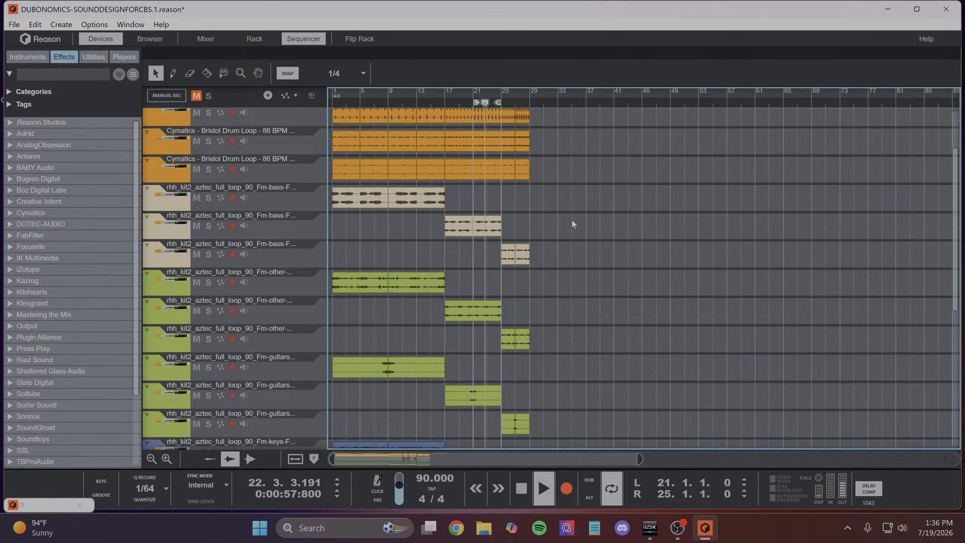
key("space")
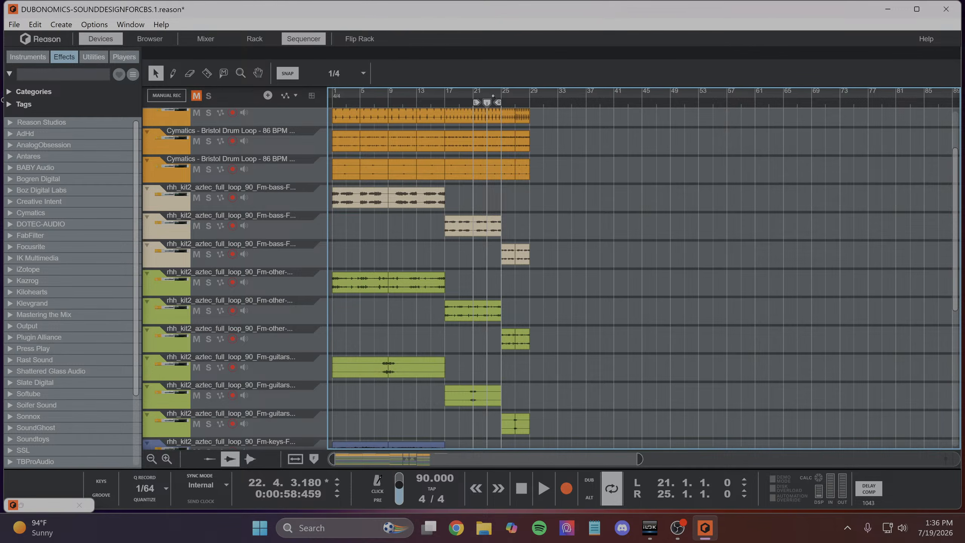
- Set the loop from bar 1 to bar 17 and return the song position to bar 1
left_click_drag(477, 102, 280, 141)
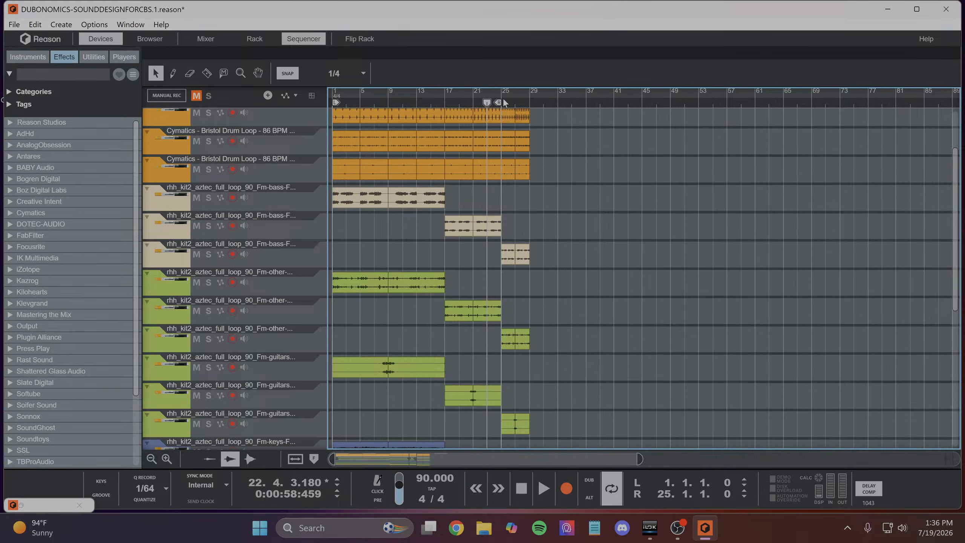
left_click_drag(487, 102, 254, 156)
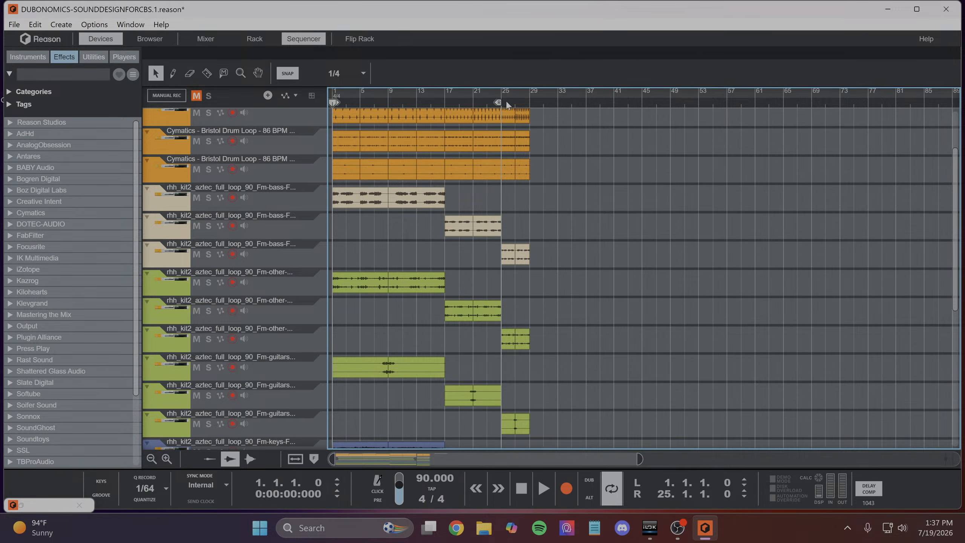
left_click_drag(499, 103, 444, 136)
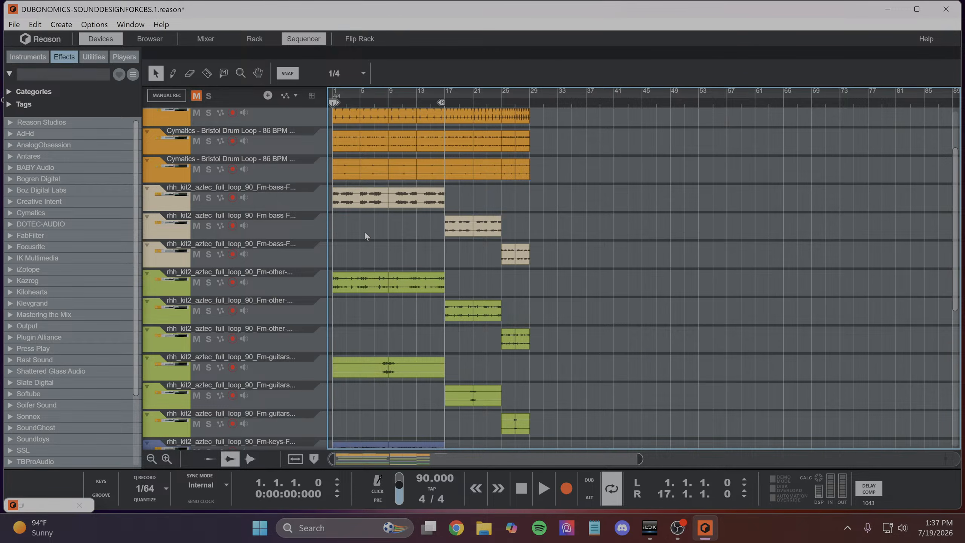
- Look over the track list and solo the first "Fm-other" track, whose clips cover bars 1 to 17
scroll(365, 231, "down", 5)
scroll(365, 233, "up", 8)
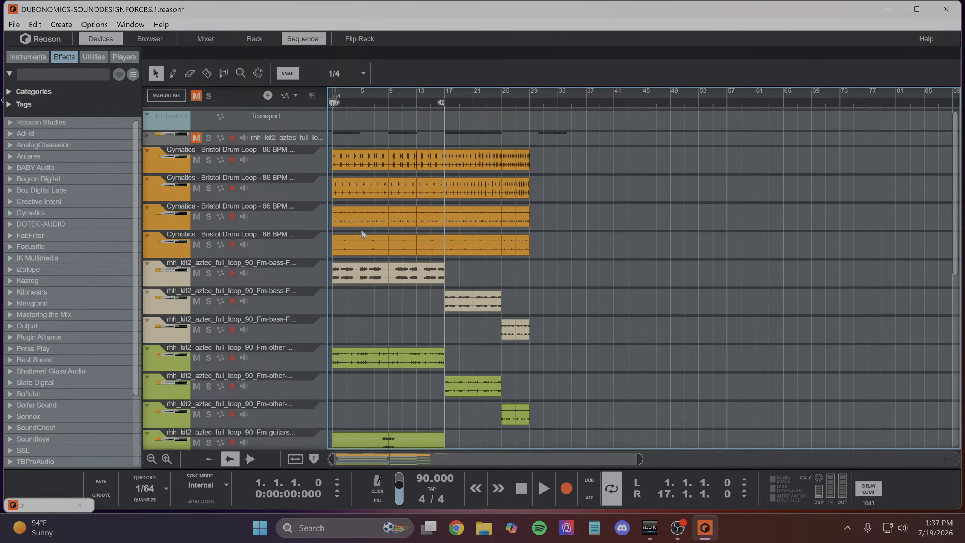
scroll(362, 230, "down", 4)
scroll(365, 232, "up", 4)
scroll(272, 232, "down", 2)
scroll(342, 251, "down", 10)
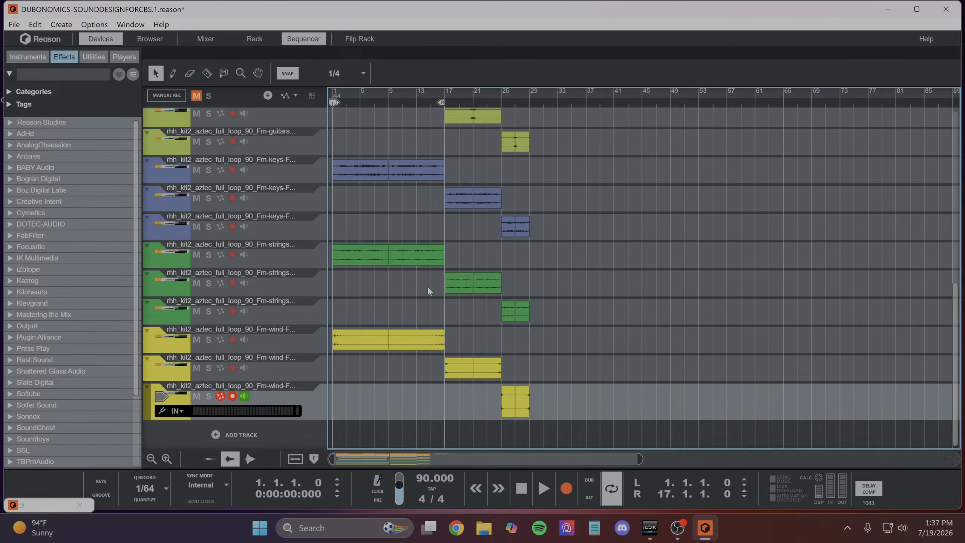
scroll(427, 289, "up", 12)
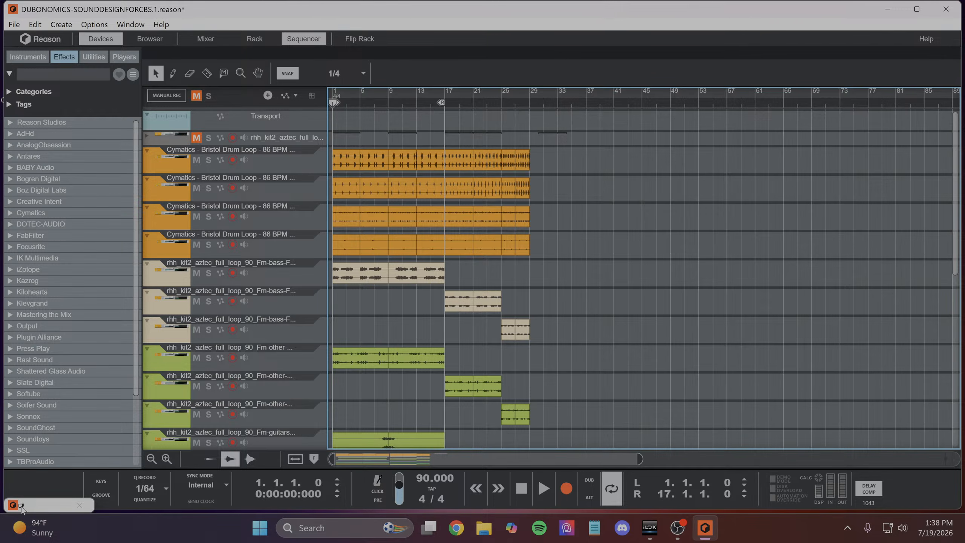
left_click(208, 358)
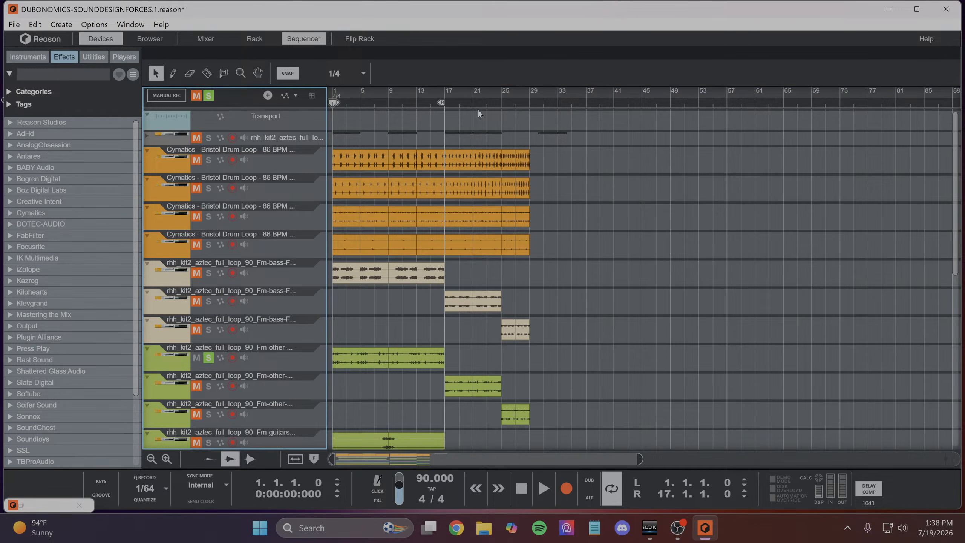
- Shorten the loop to bars 1 to 9 and start playback
left_click_drag(445, 103, 379, 130)
scroll(414, 131, "up", 5)
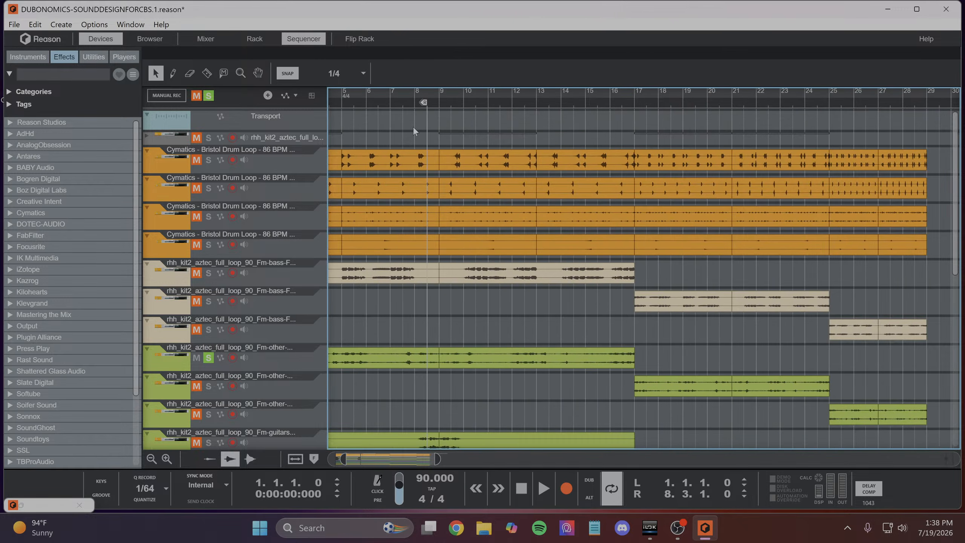
left_click_drag(424, 105, 440, 116)
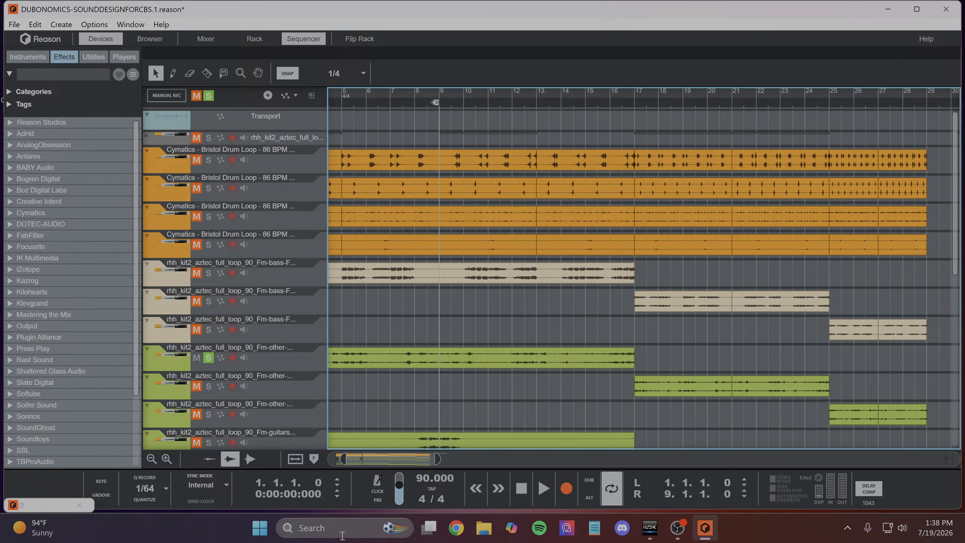
left_click_drag(388, 458, 373, 459)
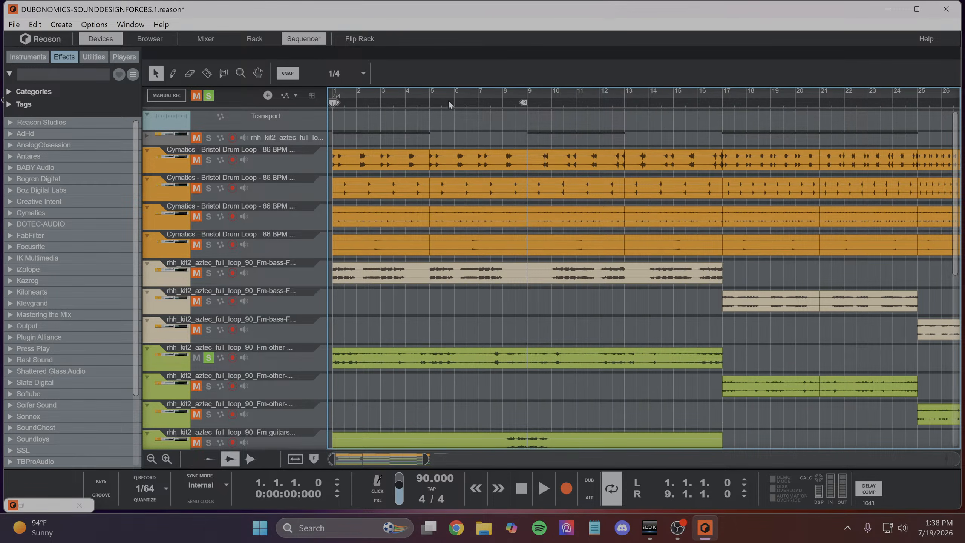
key("space")
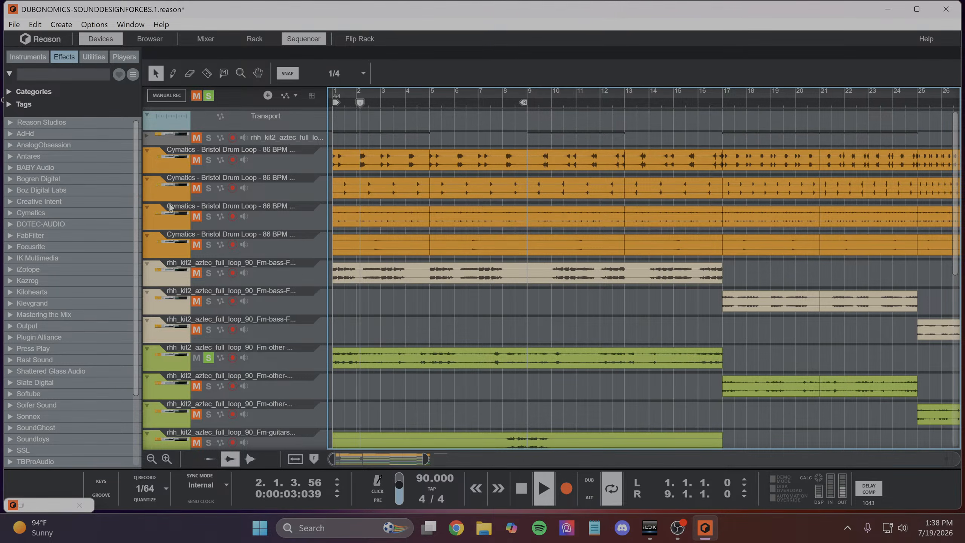
- Close the minimized plugin window, show the soloed "other" channel in the rack, and collapse the neighbouring track's Magic Dice and audio track devices
left_click(79, 505)
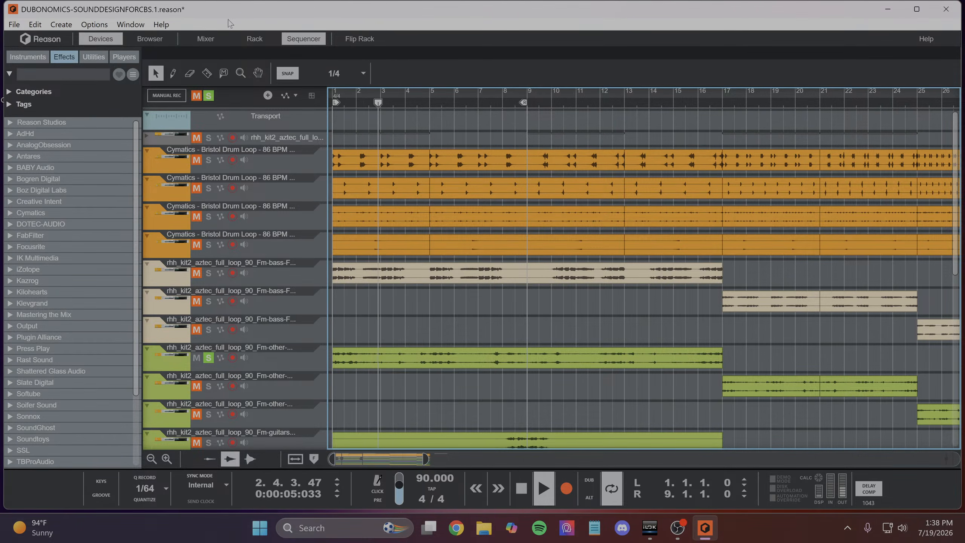
left_click(206, 38)
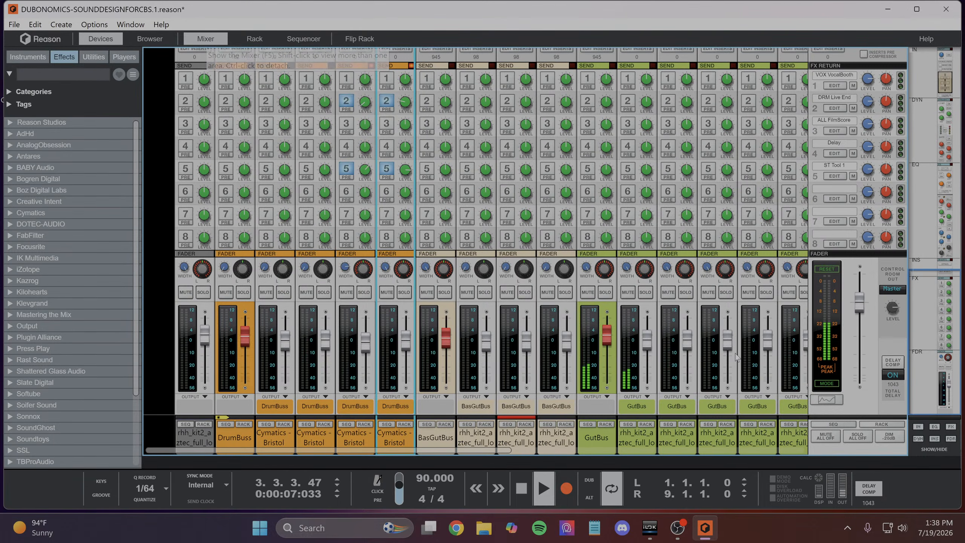
left_click(645, 424)
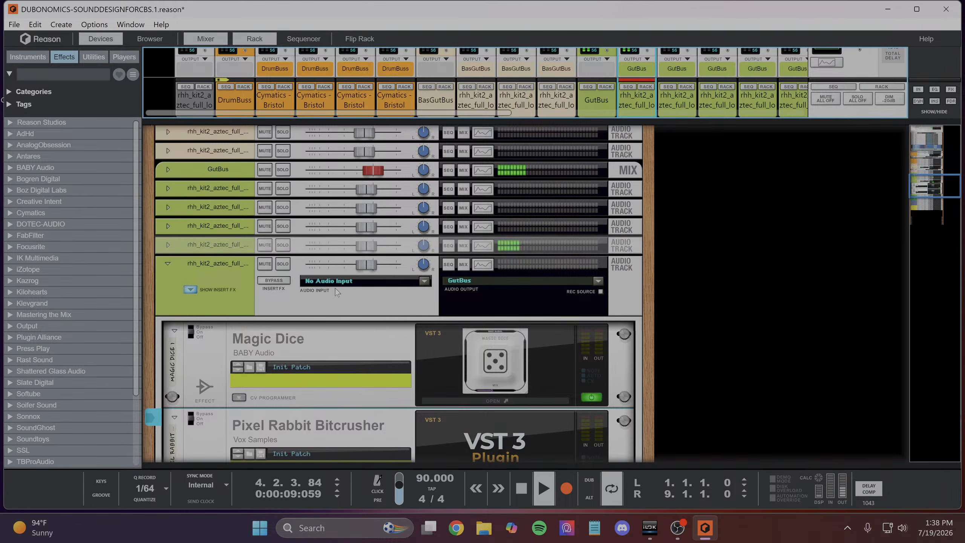
left_click(174, 330)
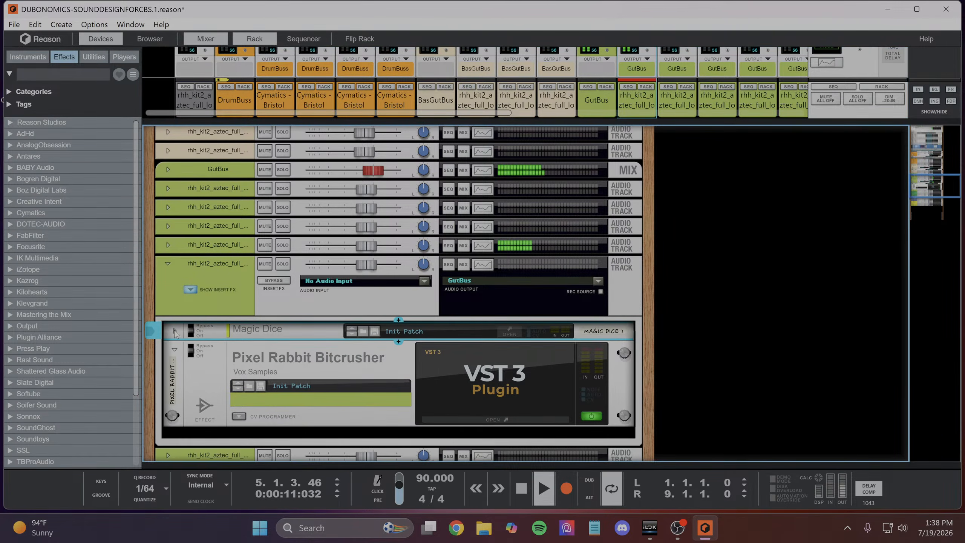
left_click(167, 263)
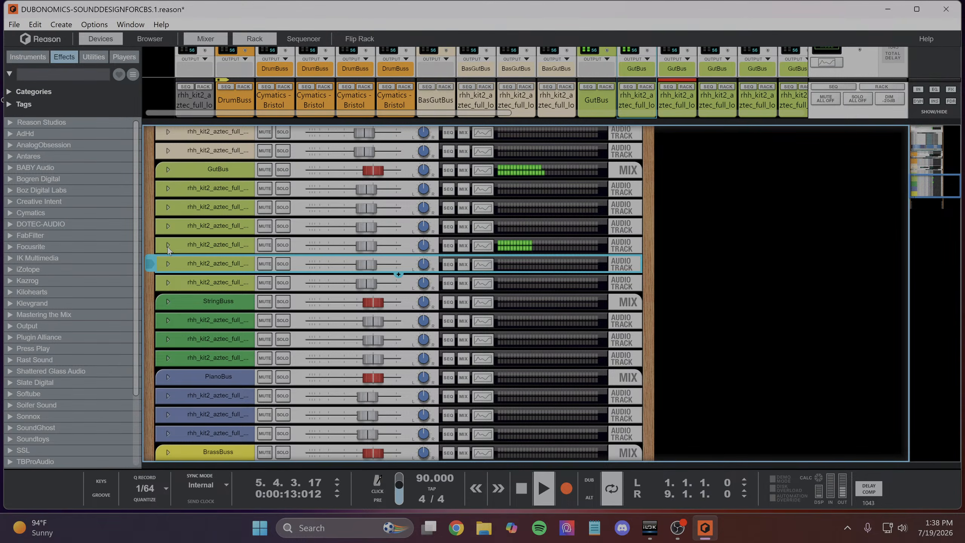
- Expand the soloed "other" track's rack device, add BABY Audio's Magic Dice (VST3) to it, and open the plugin window
left_click(167, 245)
right_click(208, 257)
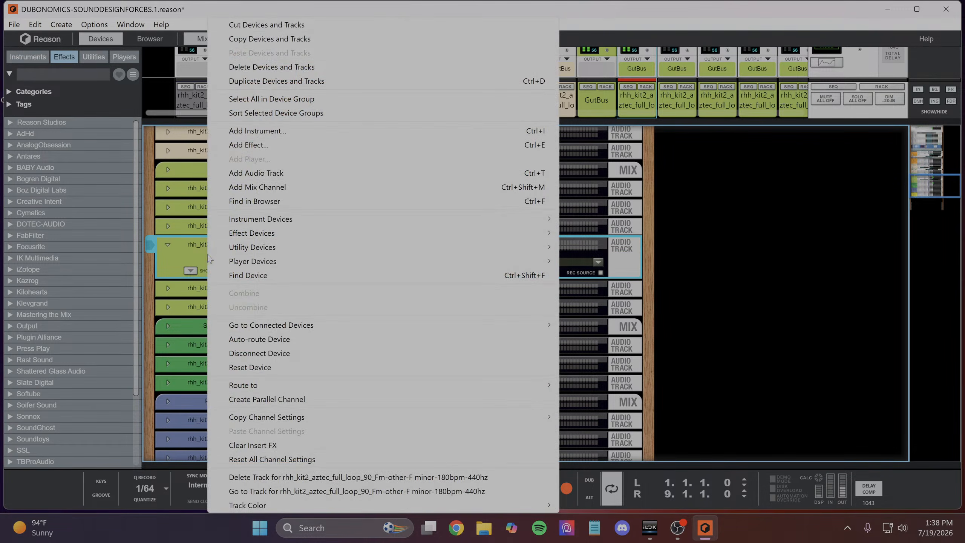
mouse_move(265, 233)
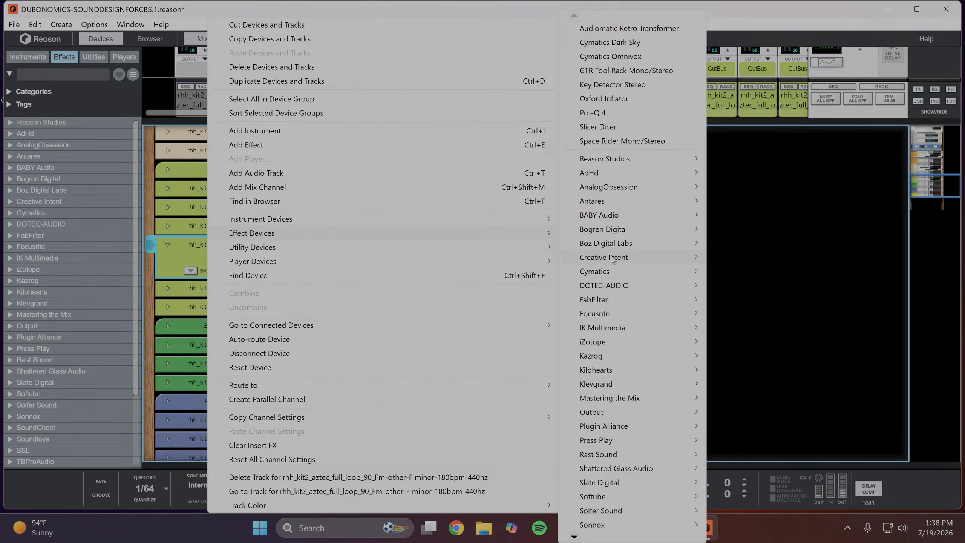
mouse_move(617, 216)
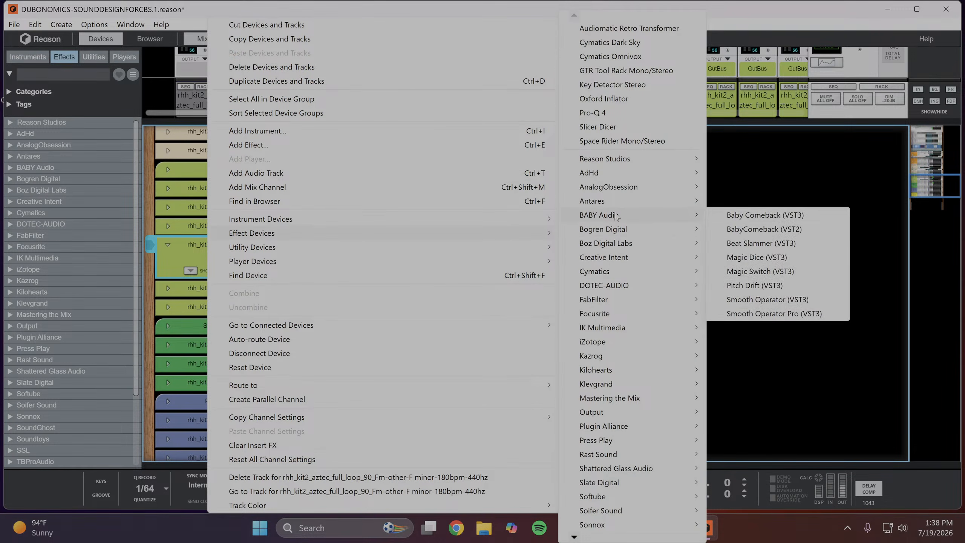
left_click(750, 259)
left_click(511, 381)
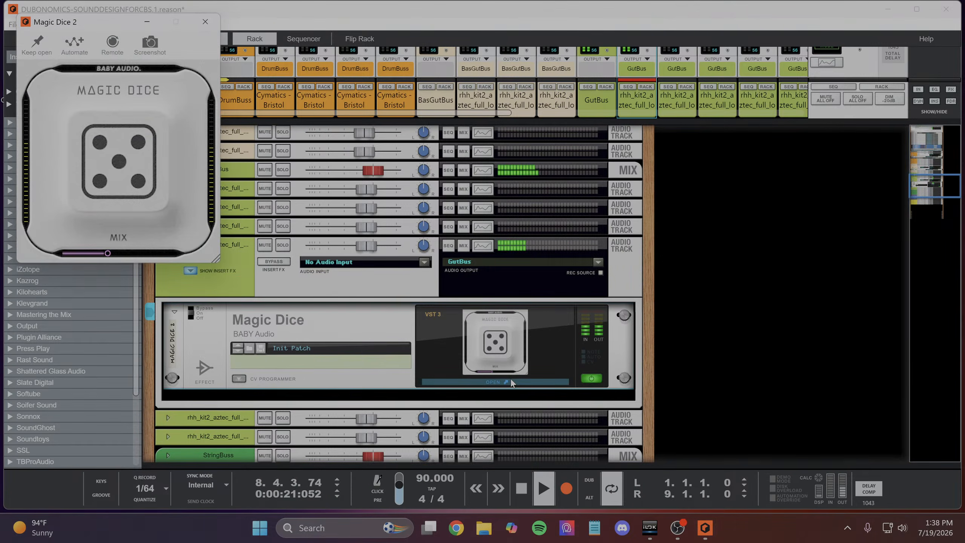
- Roll Magic Dice for a random effect, lower its Mix well below the starting level, and close the plugin window
left_click(125, 159)
left_click_drag(107, 253, 82, 255)
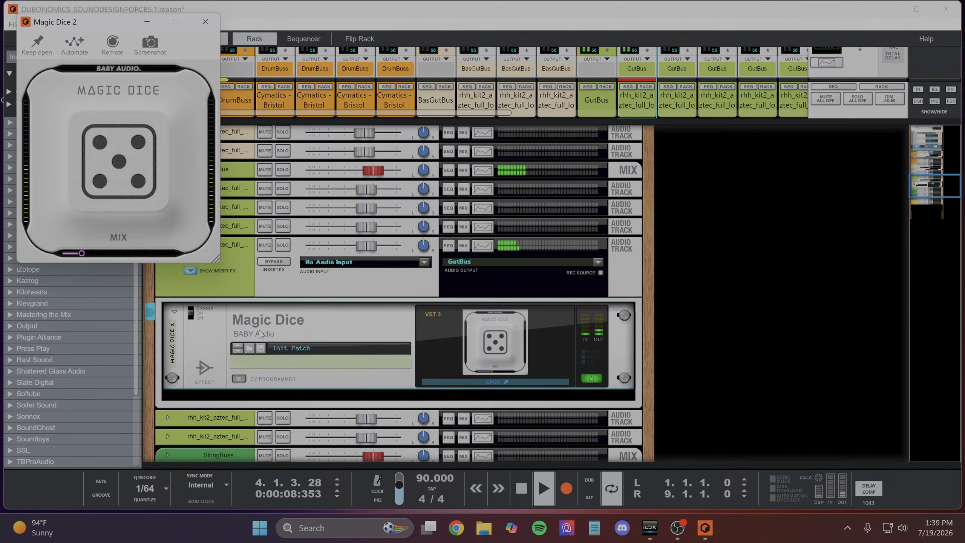
left_click(344, 377)
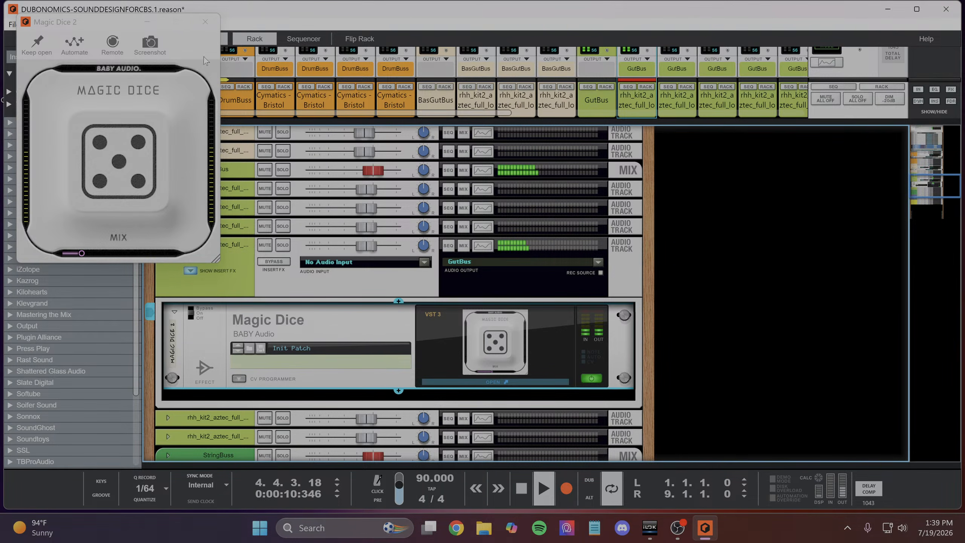
left_click(205, 22)
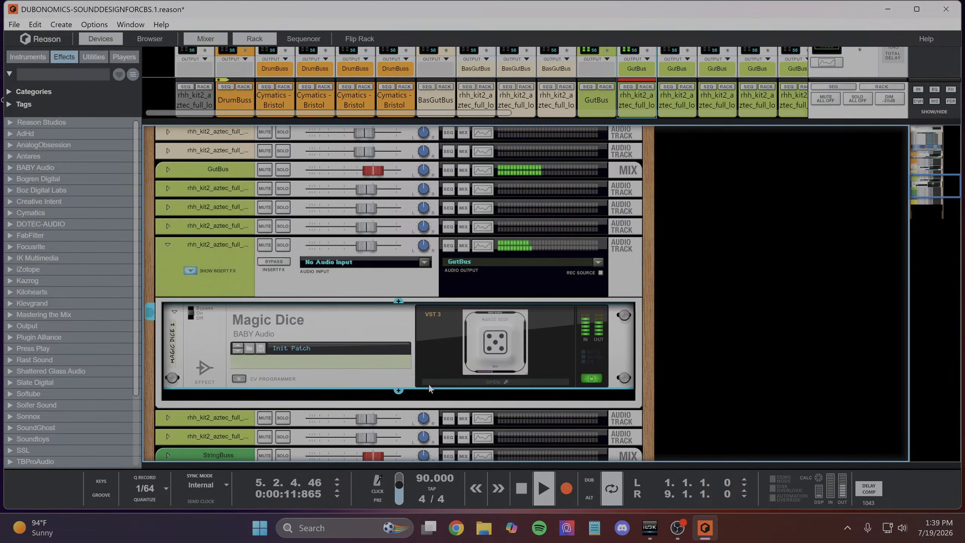
- Add Vox Samples' Pixel Rabbit Bitcrusher (VST3) after Magic Dice and open its plugin window
left_click(398, 390)
mouse_move(431, 417)
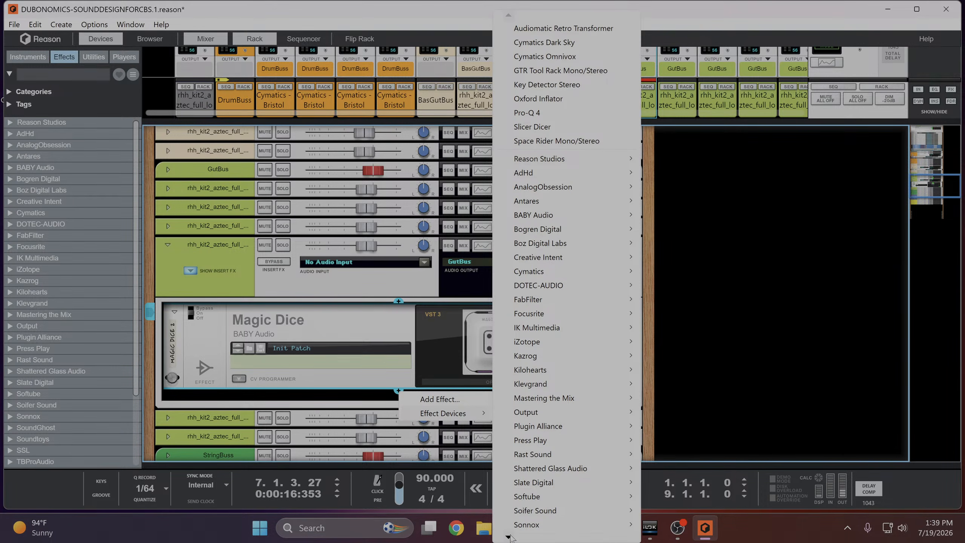
mouse_move(509, 537)
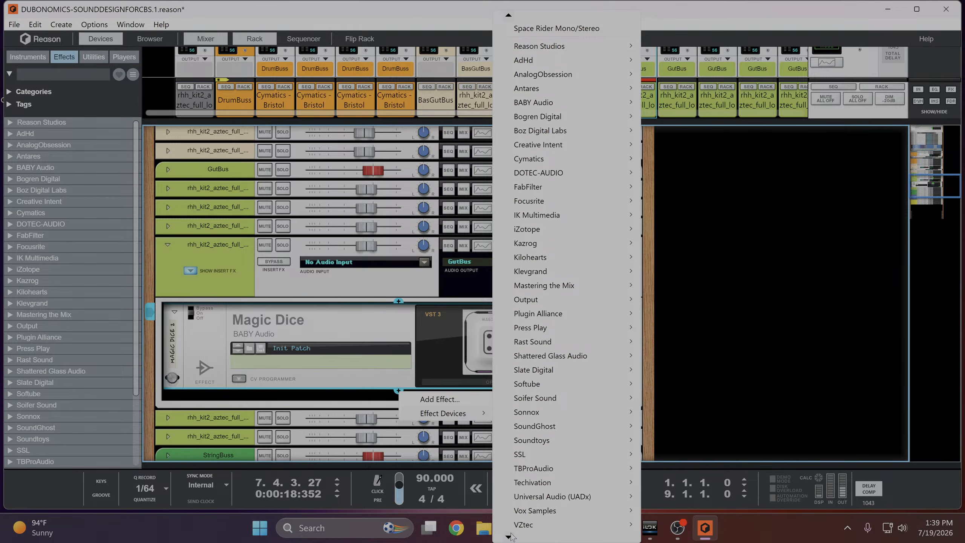
mouse_move(560, 466)
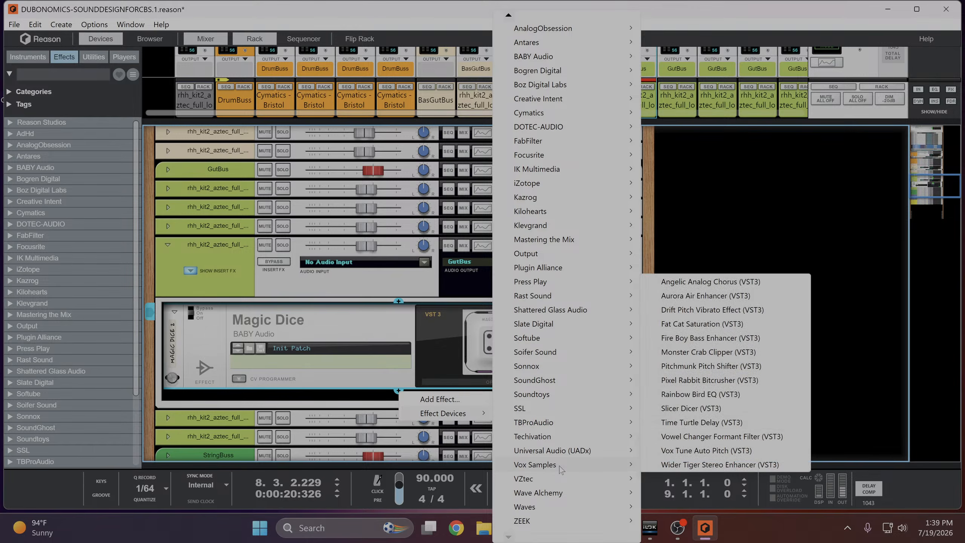
left_click(699, 380)
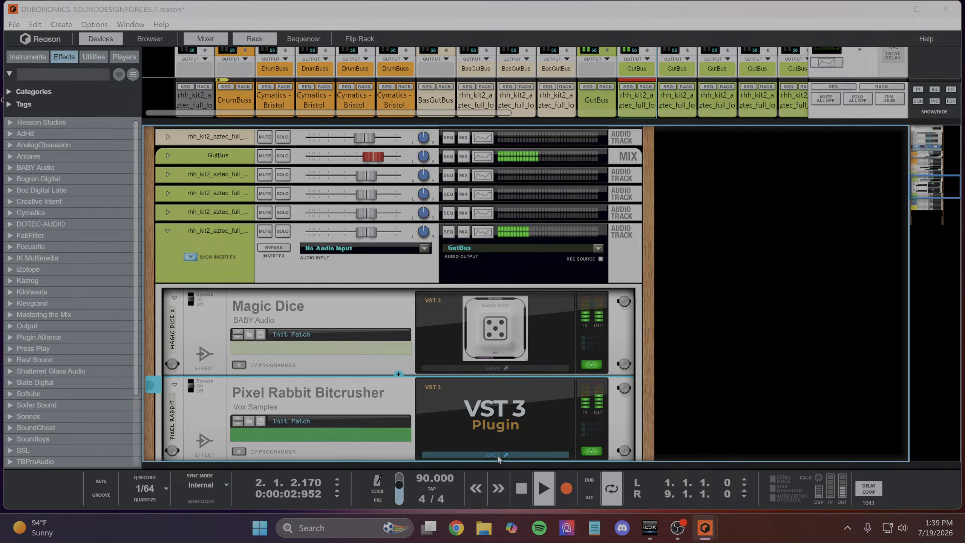
left_click(497, 455)
- Set the bitcrusher's Bit Crush to about 56.00 %, Gain to 1.89 dB and Mix to 50.08 %, and close its window
left_click_drag(121, 225, 113, 164)
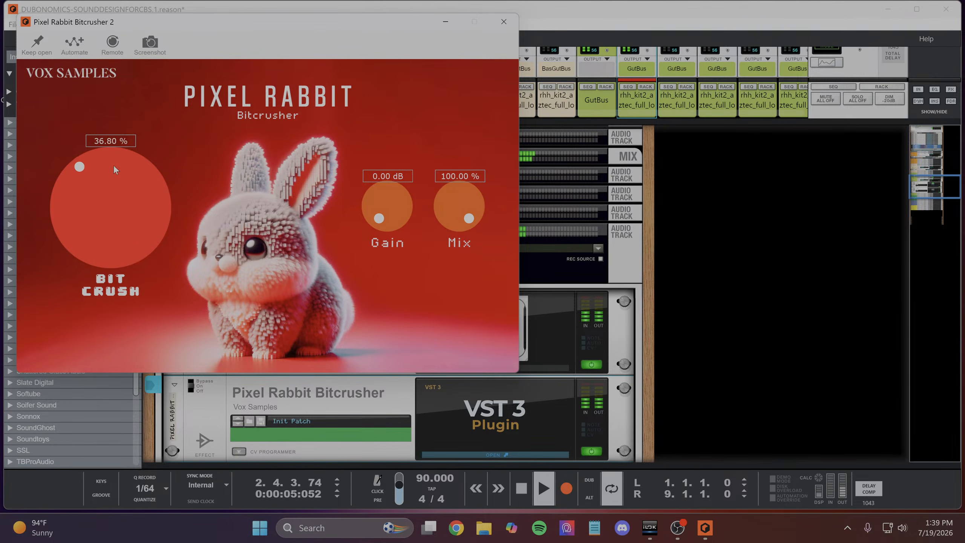
mouse_move(112, 211)
left_mouse_down()
mouse_move(113, 195)
mouse_move(115, 204)
left_mouse_up()
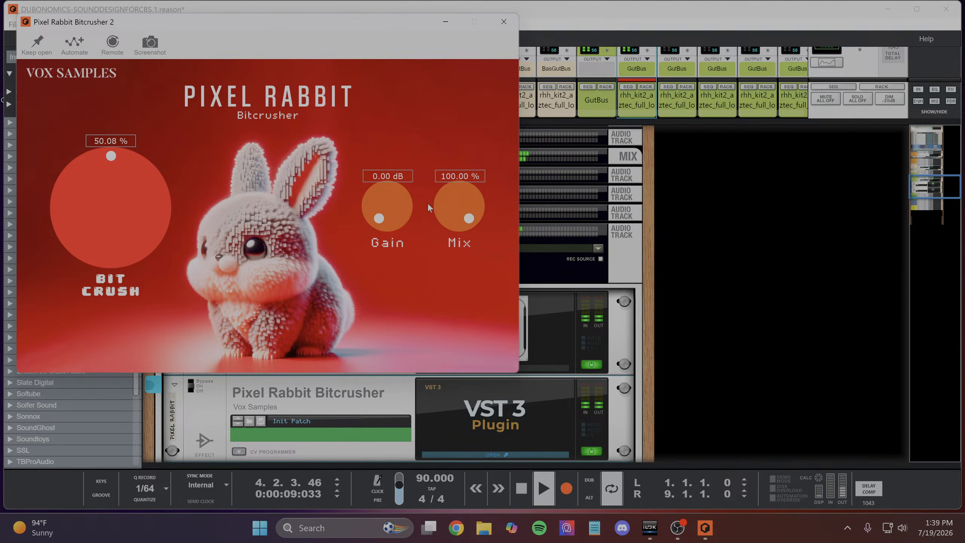
left_click_drag(464, 192, 466, 262)
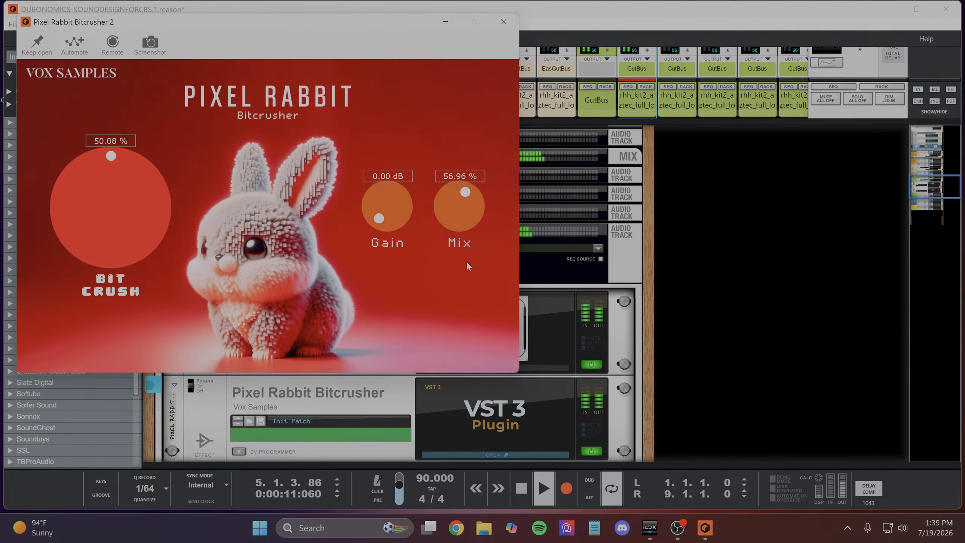
left_click_drag(465, 210, 459, 207)
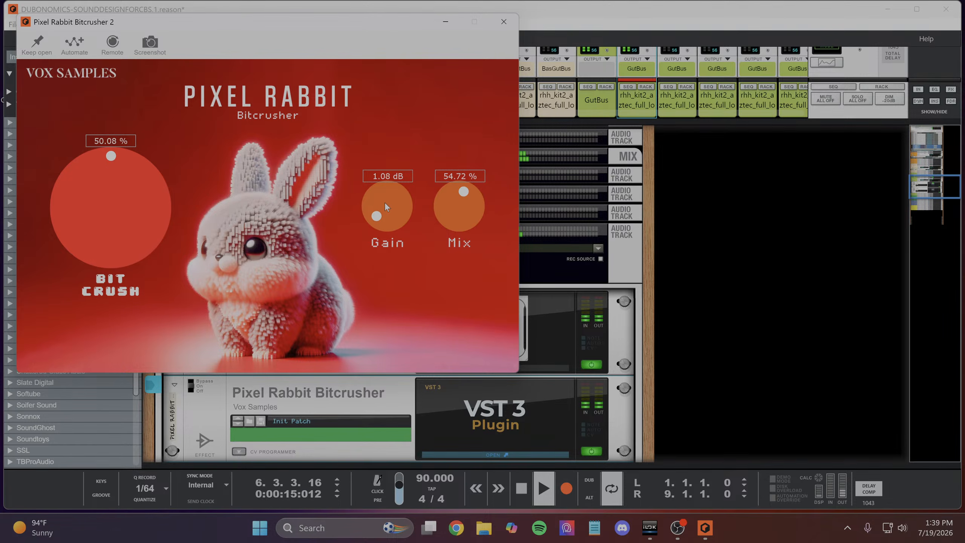
left_click_drag(384, 203, 391, 211)
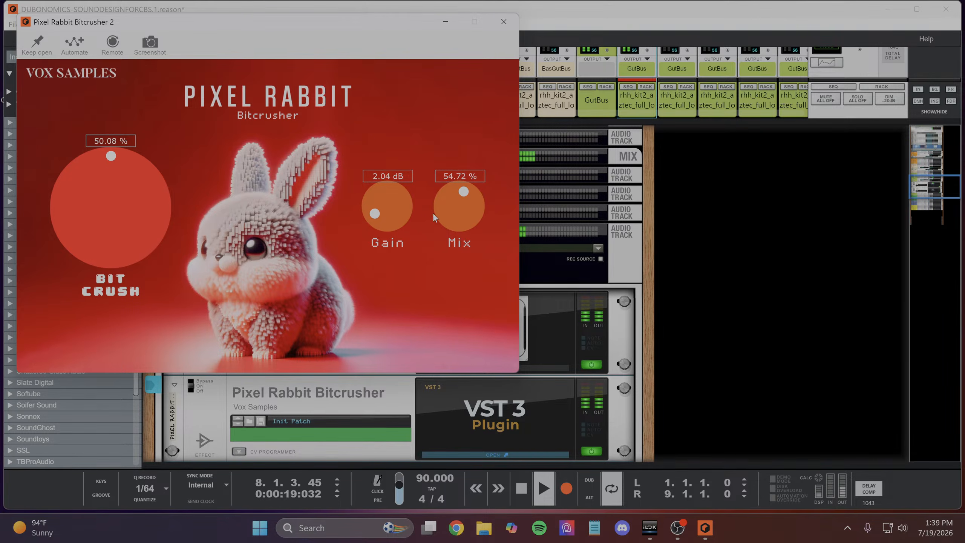
left_click_drag(448, 209, 457, 211)
mouse_move(123, 222)
left_mouse_down()
mouse_move(127, 216)
mouse_move(127, 227)
left_mouse_up()
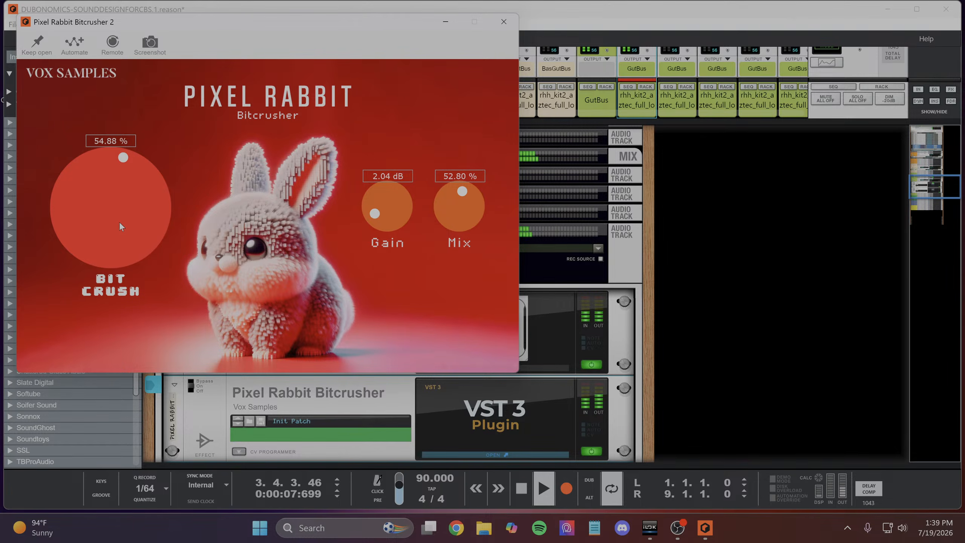
left_click_drag(120, 221, 119, 220)
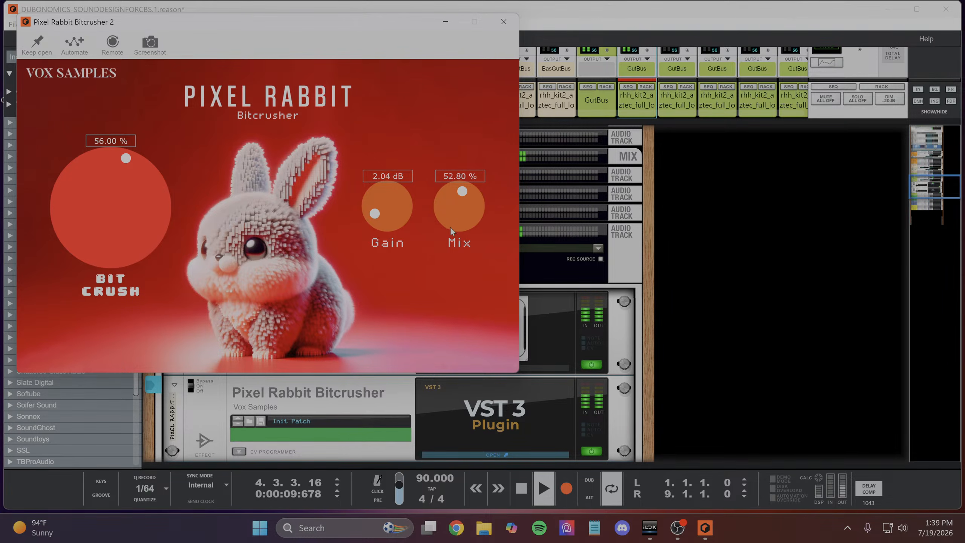
left_click_drag(462, 225, 462, 231)
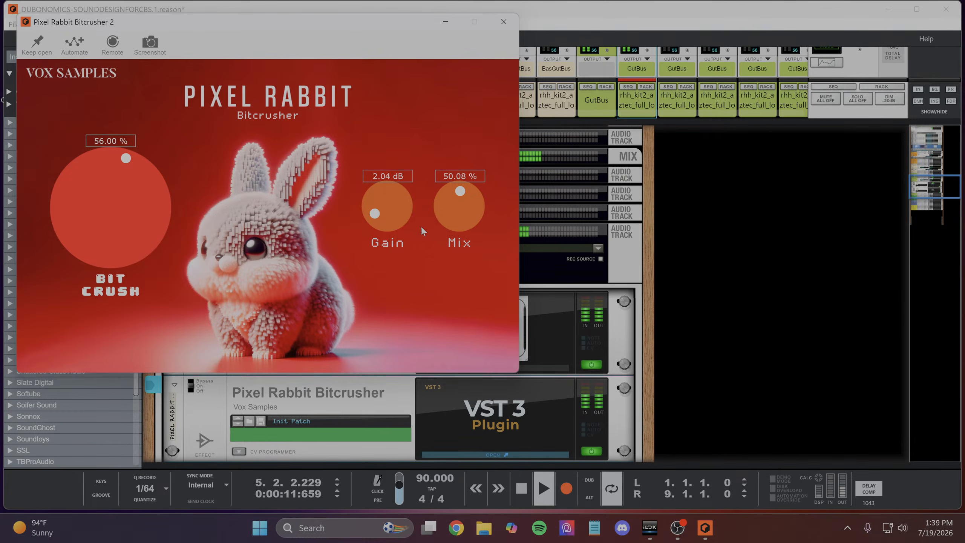
left_click_drag(387, 223, 387, 225)
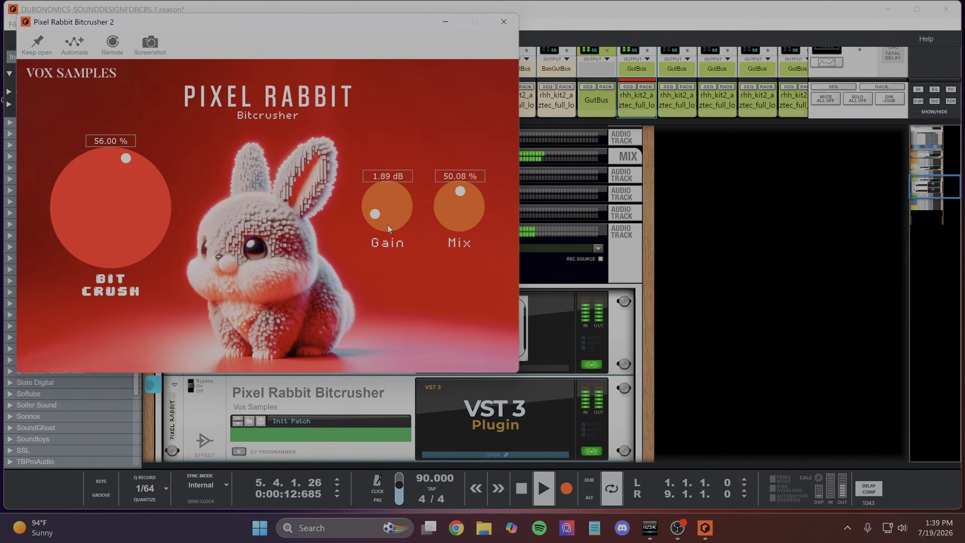
left_click(504, 21)
- Collapse the Pixel Rabbit Bitcrusher and Magic Dice devices in the rack, leaving the bitcrusher selected
left_click(176, 383)
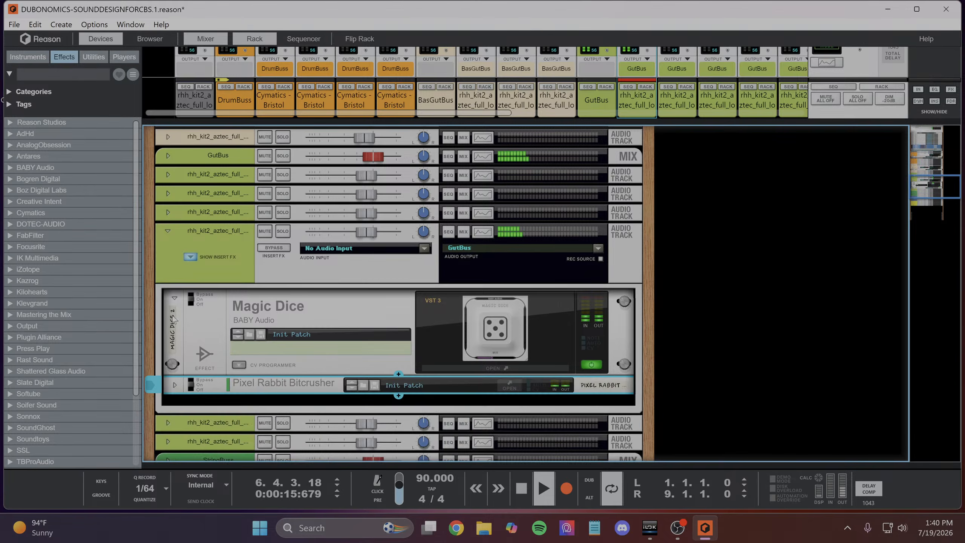
left_click(175, 298)
left_click(334, 323)
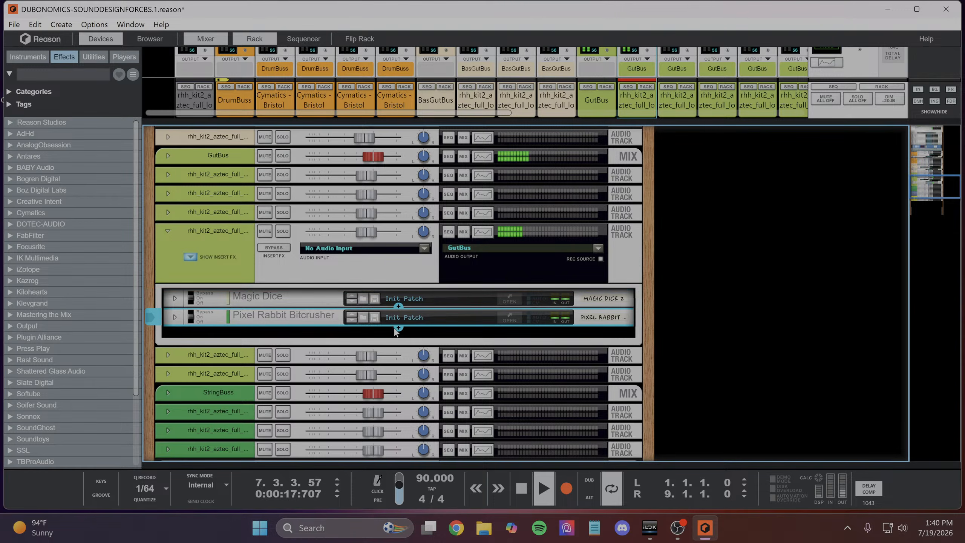
- Add IK Multimedia's AmpliTube 5 (VST3) after the Pixel Rabbit Bitcrusher in the "other" track's insert effects
left_click(398, 328)
mouse_move(445, 352)
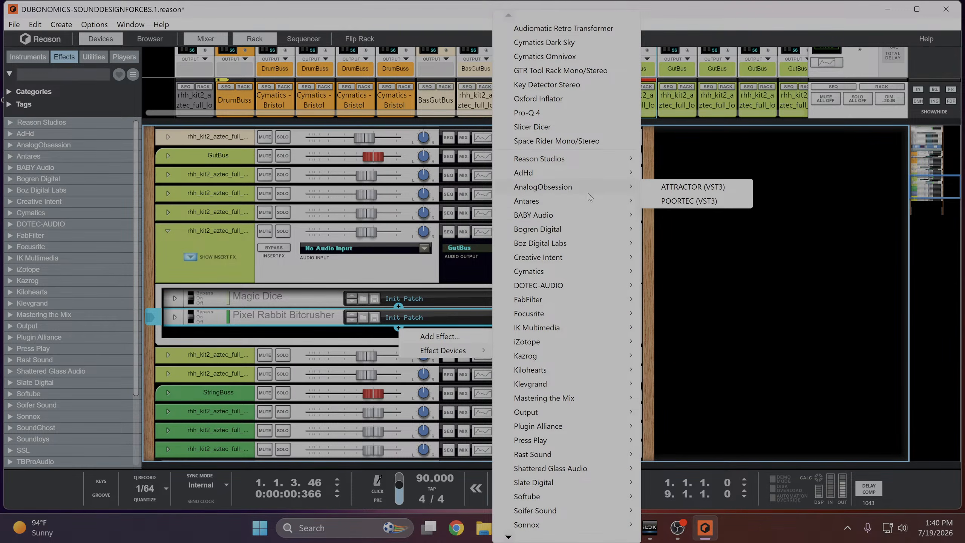
mouse_move(534, 328)
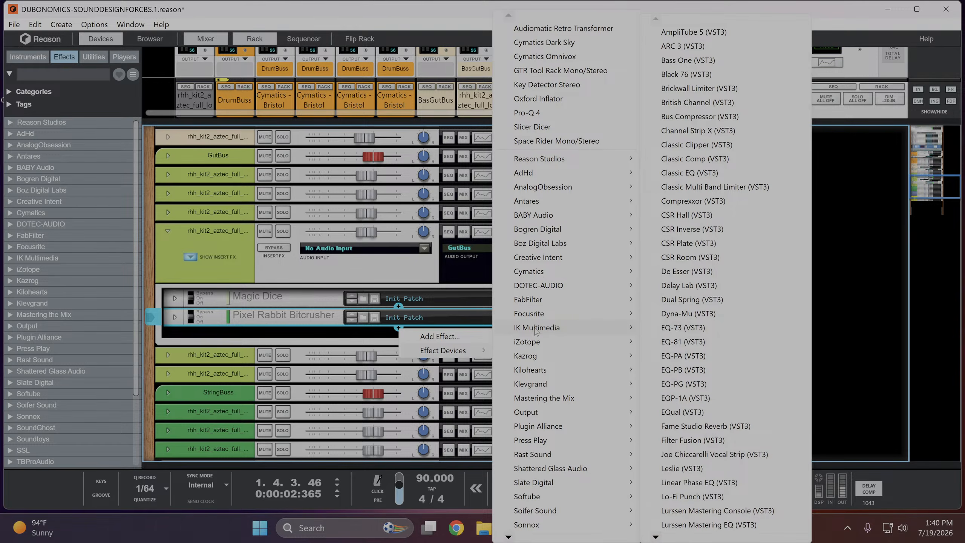
left_click(704, 33)
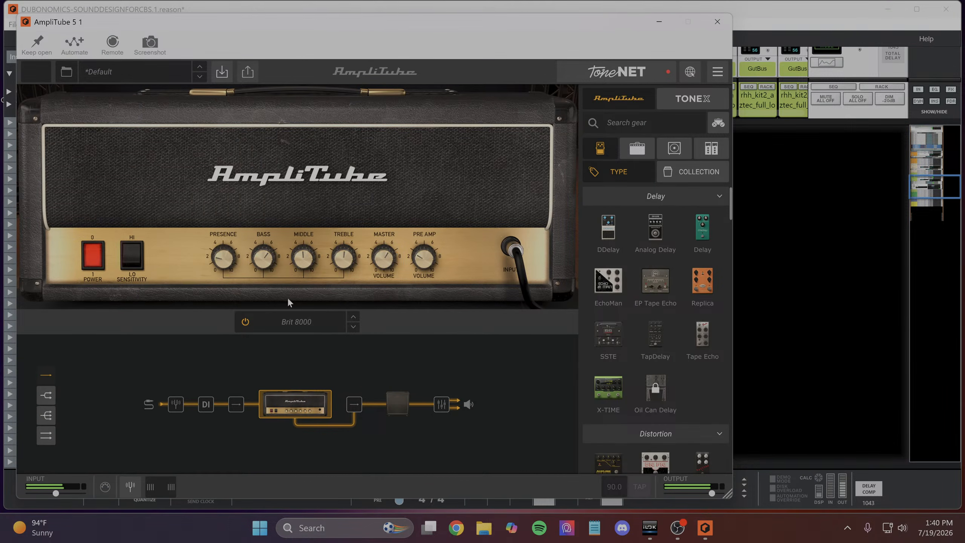
- Load AmpliTube 5's DZ Power preset, lower its output level to below -5.9 dB, and close the plugin window
left_click(136, 73)
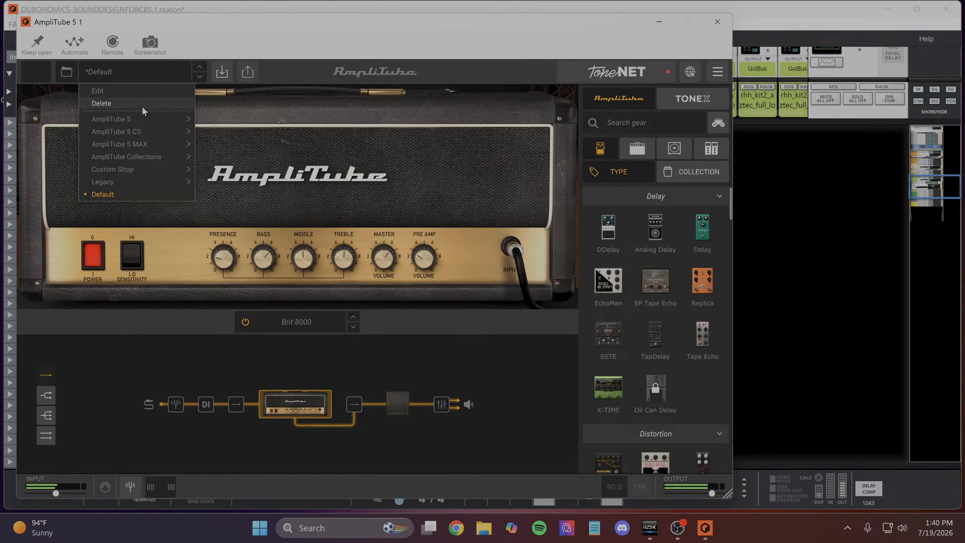
mouse_move(144, 119)
left_click(224, 131)
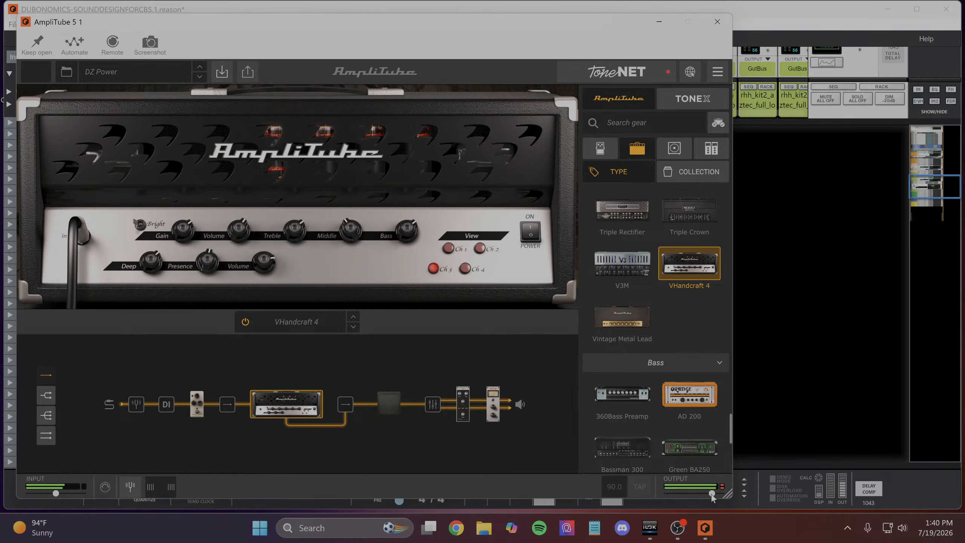
left_click_drag(711, 498, 705, 498)
mouse_move(706, 498)
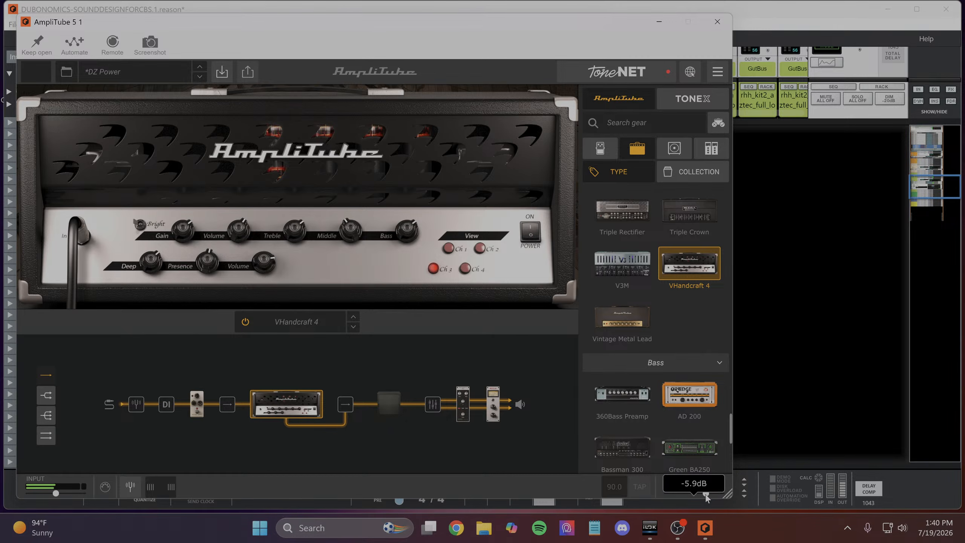
scroll(704, 498, "down", 1)
left_click(840, 353)
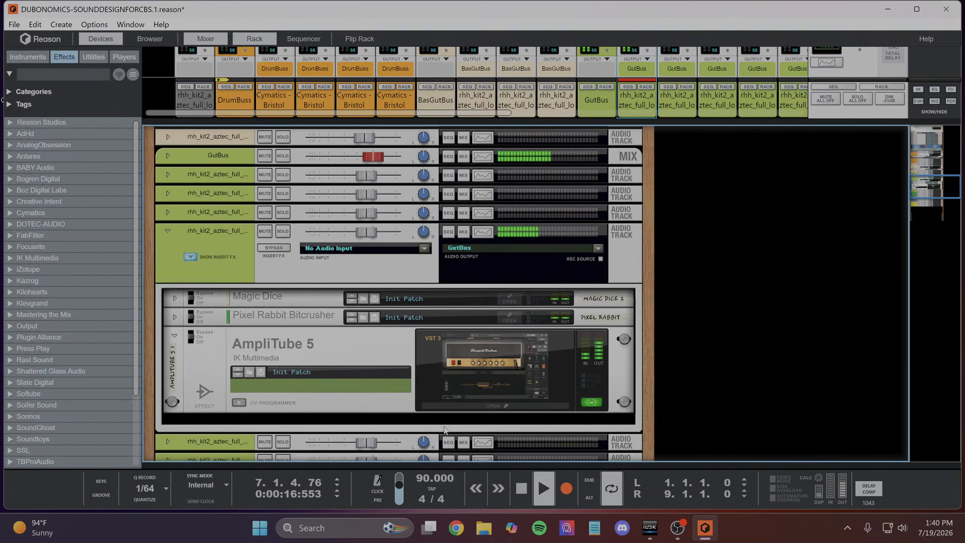
- Reopen AmpliTube 5 and turn down the VHandcraft 4 amp's Bass and lower Volume, setting Gain to 6.1 and Deep to 4.5
left_click(491, 405)
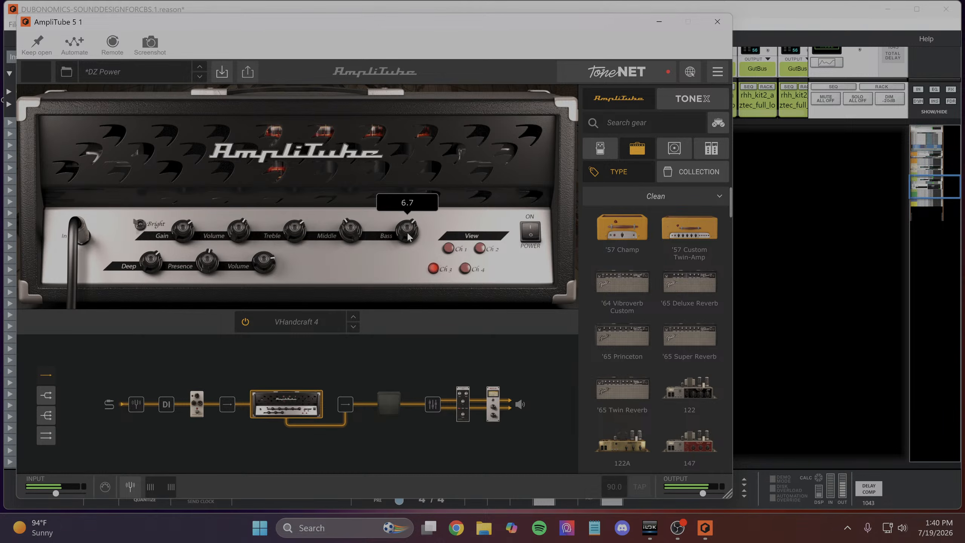
left_click_drag(407, 232, 408, 264)
left_click_drag(180, 234, 180, 239)
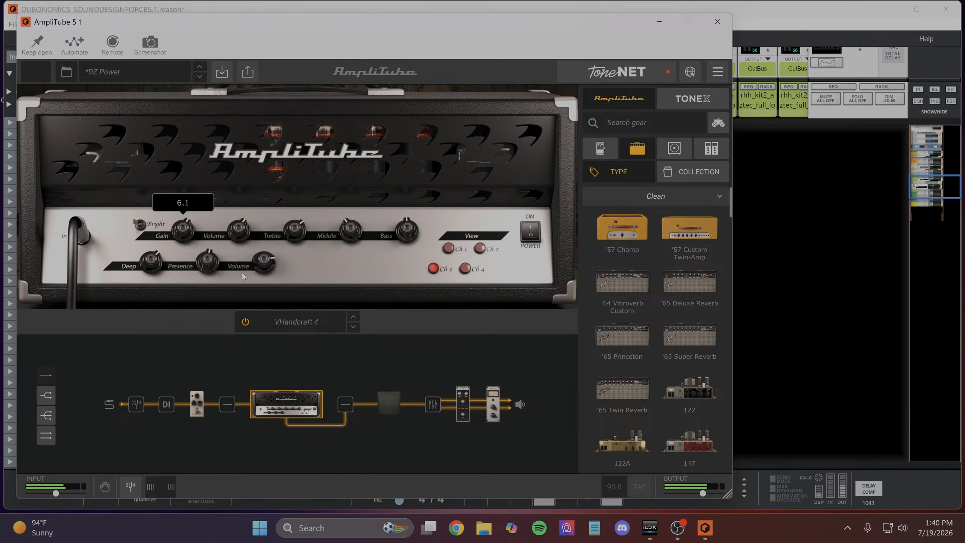
mouse_move(264, 270)
left_click_drag(264, 281, 264, 287)
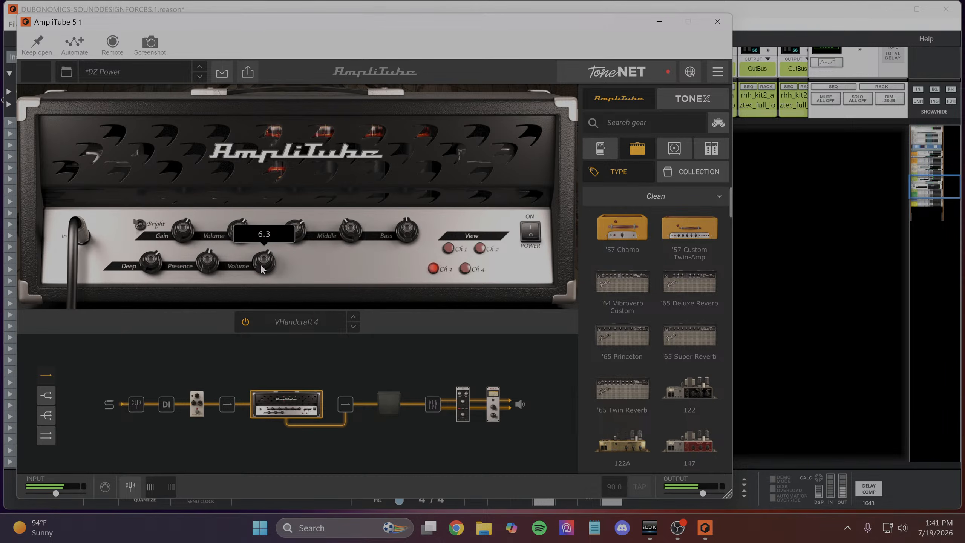
left_click_drag(259, 265, 259, 268)
left_click_drag(145, 270, 154, 292)
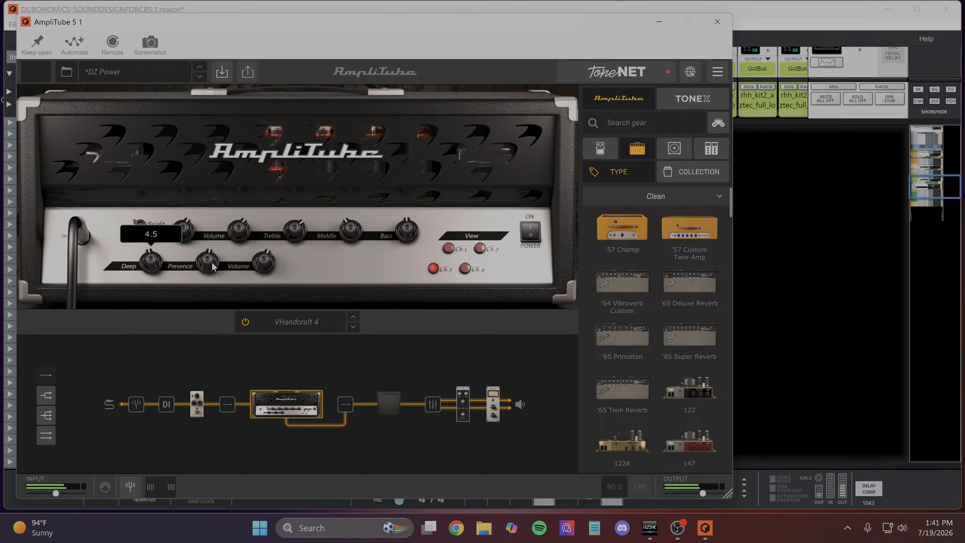
- Trim the amp's Bass slightly, set AmpliTube 5's output to -12.6 dB, then close its window and collapse the device
left_click(300, 232)
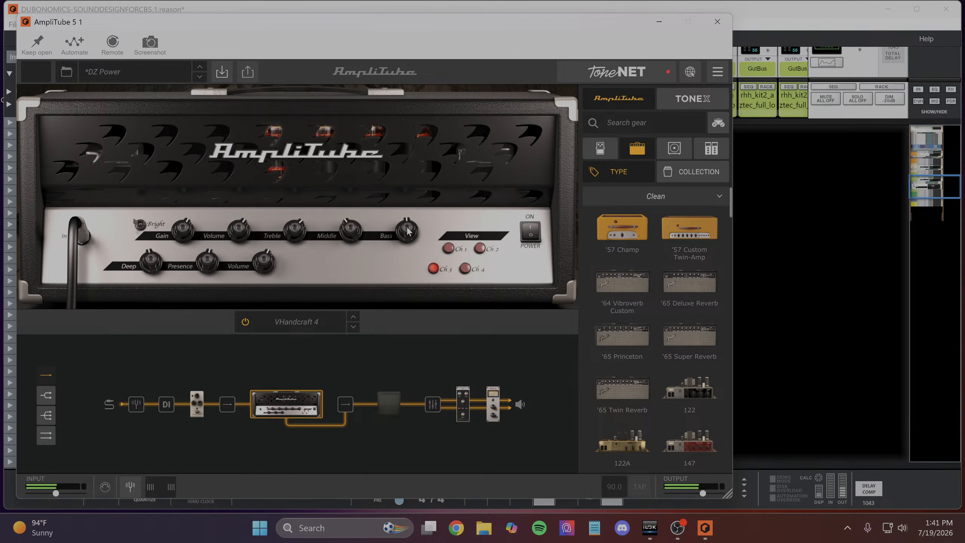
left_click_drag(407, 231, 407, 237)
left_click_drag(703, 495, 702, 495)
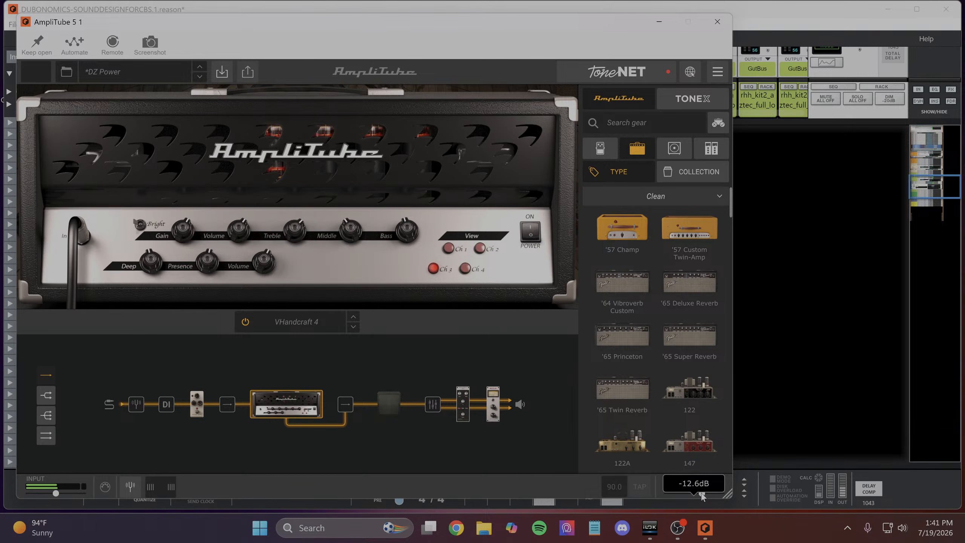
left_click(717, 22)
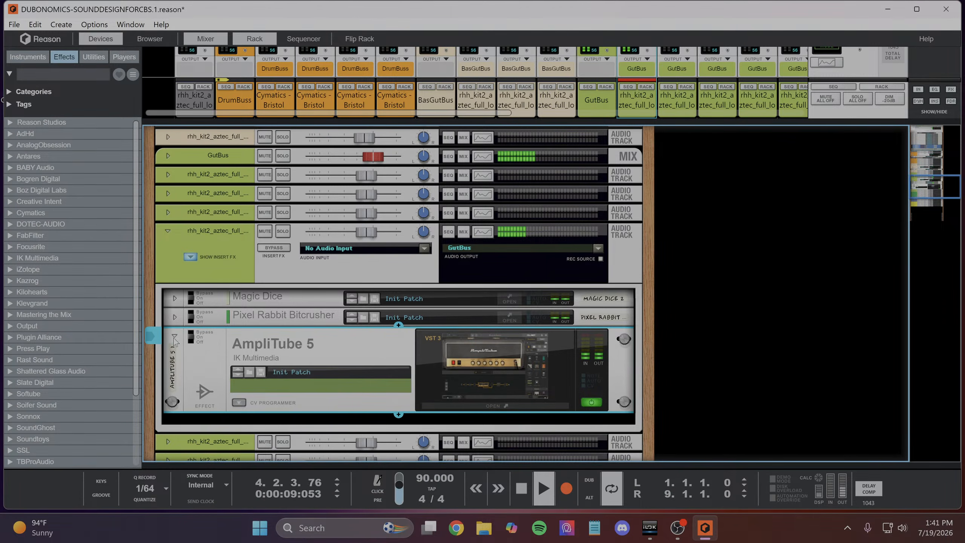
left_click(175, 335)
- Reopen the Pixel Rabbit Bitcrusher, try a Mix of 100.00 %, and set Bit Crush to 80.00 % and Mix to 50.40 %
left_click(495, 318)
left_click(509, 319)
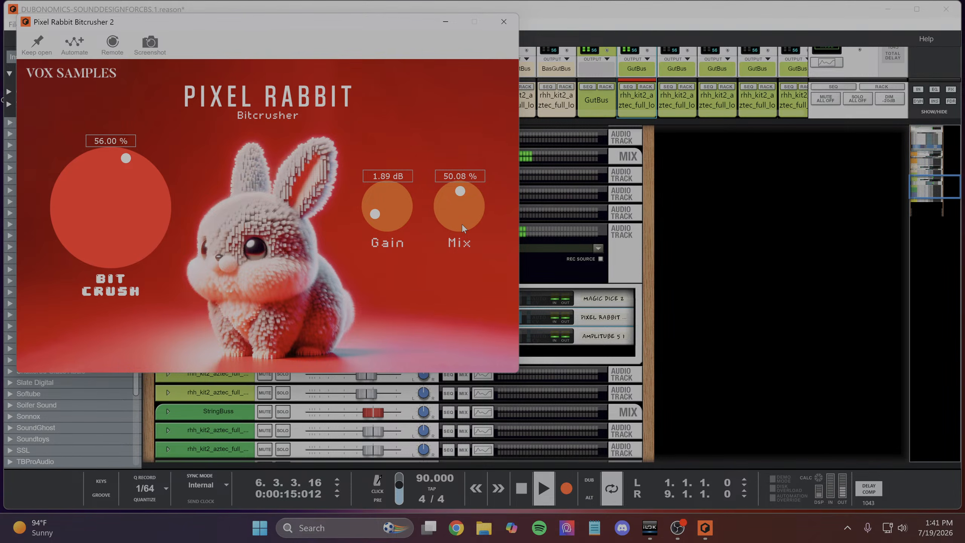
left_click_drag(462, 225, 475, 137)
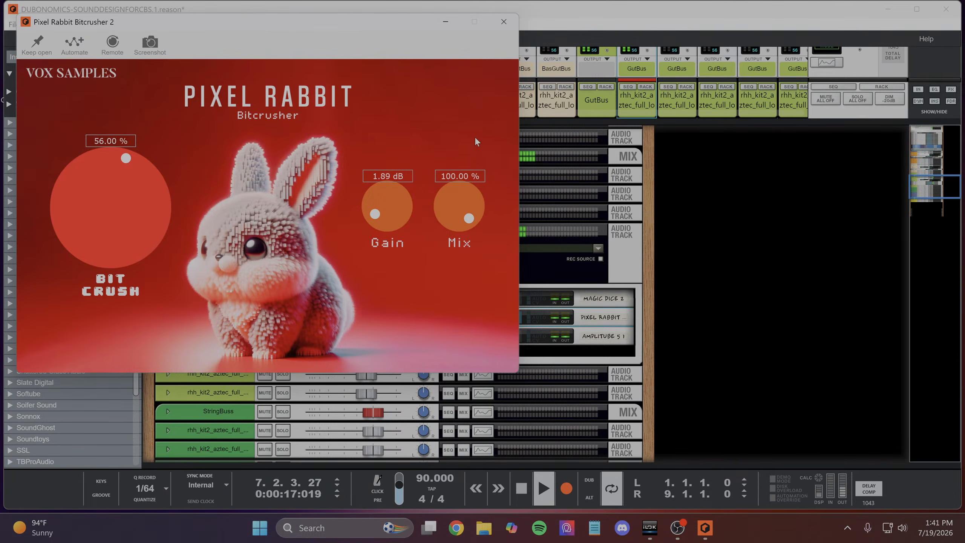
left_click_drag(99, 226, 130, 207)
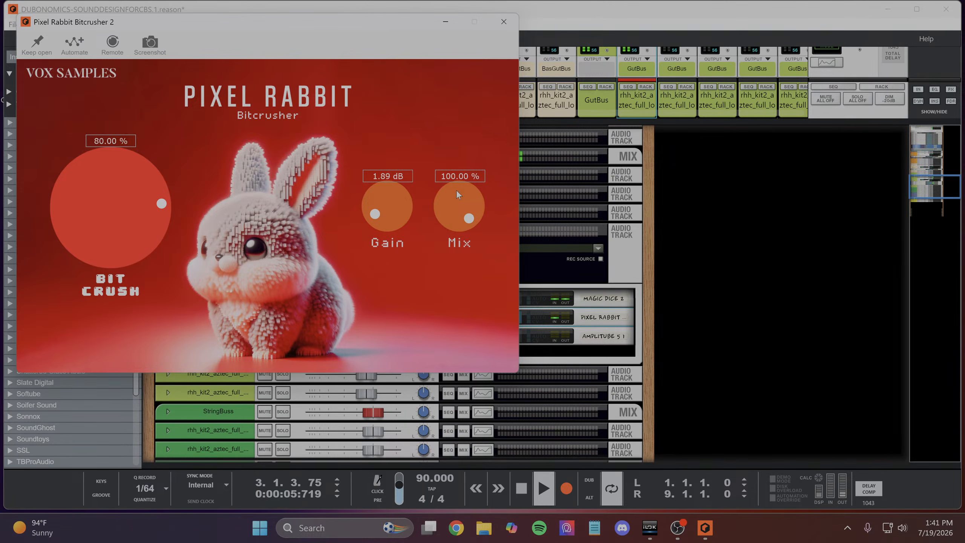
left_click_drag(456, 189, 460, 275)
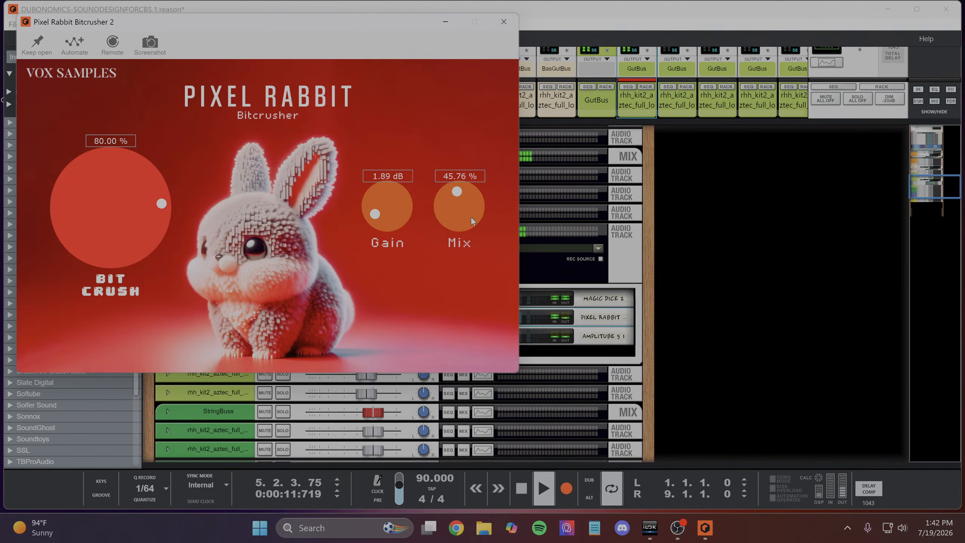
left_click_drag(467, 212, 469, 207)
- Set the bitcrusher's Bit Crush to 70.24 %, Gain to 2.27 dB and Mix to 36.16 %, and close its window
left_click_drag(123, 202, 143, 216)
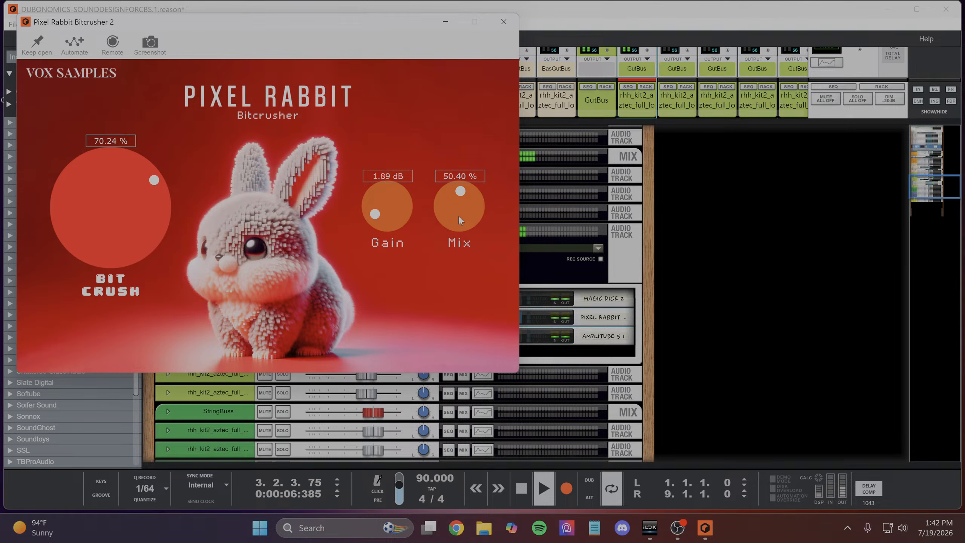
left_click_drag(462, 201, 465, 181)
left_click_drag(460, 216, 459, 219)
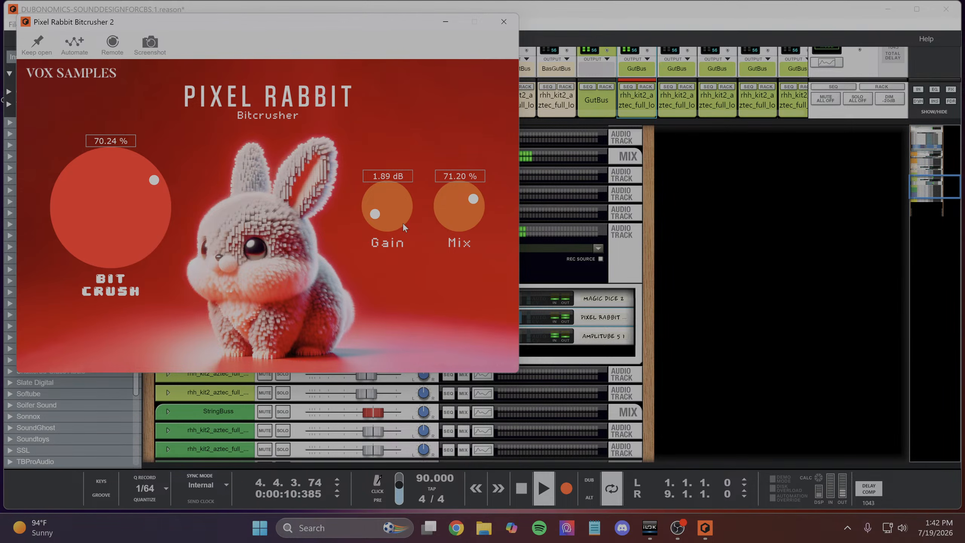
left_click_drag(393, 224, 394, 221)
left_click_drag(457, 210, 469, 251)
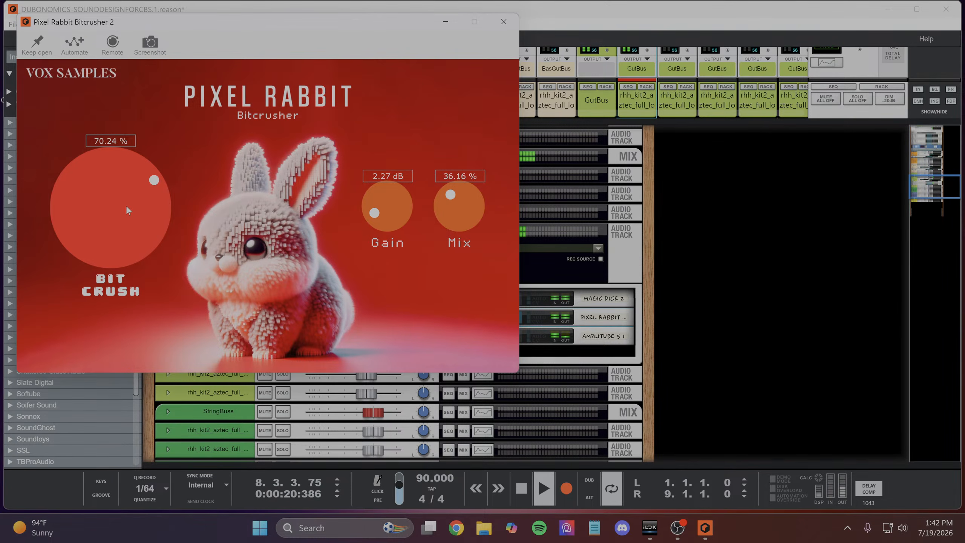
left_click(504, 21)
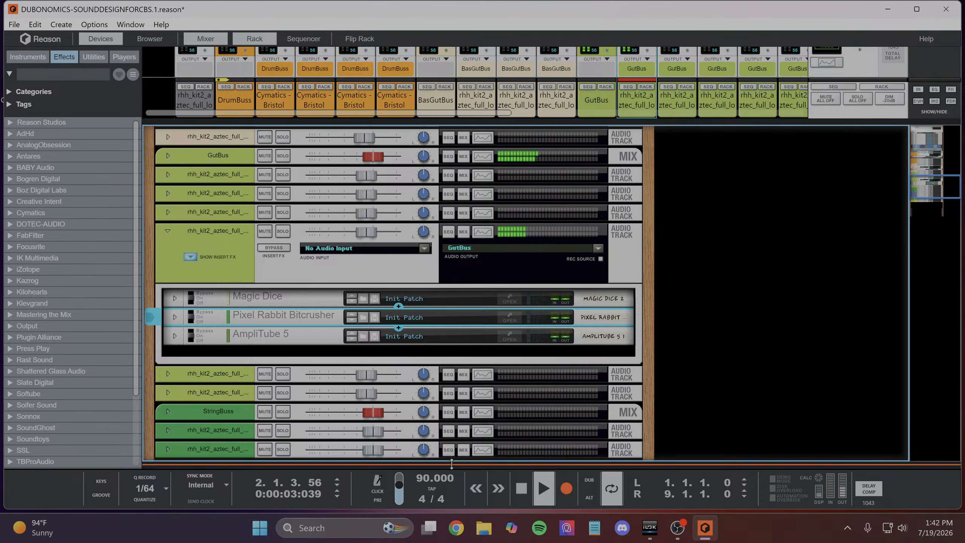
- Show the sequencer, extend the loop's end to bar 17, and continue playback from about bar 8
key("F7")
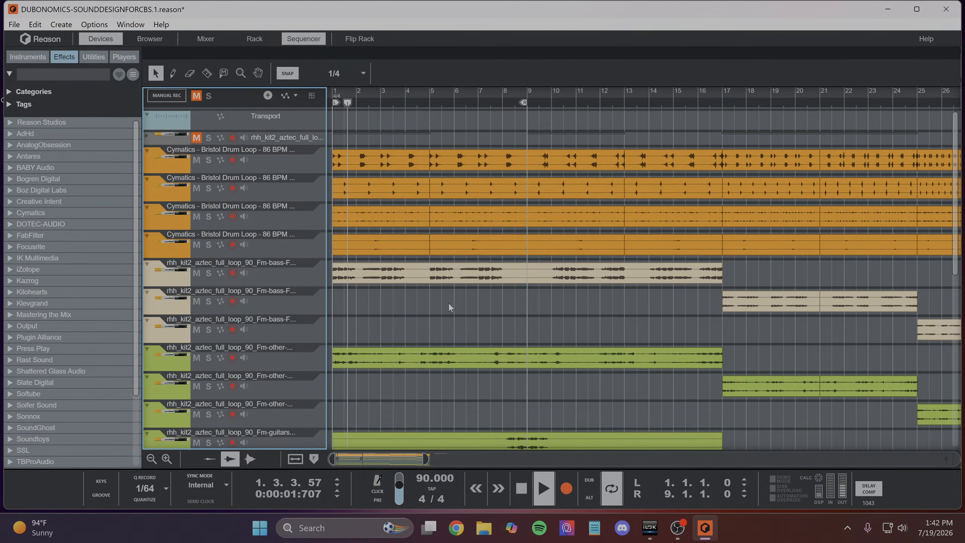
left_click_drag(523, 102, 719, 159)
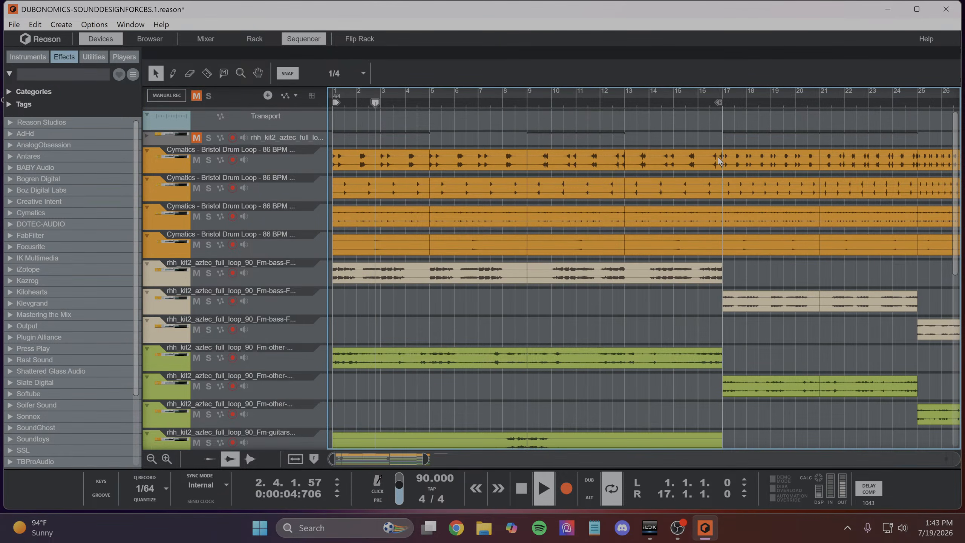
left_click(507, 105)
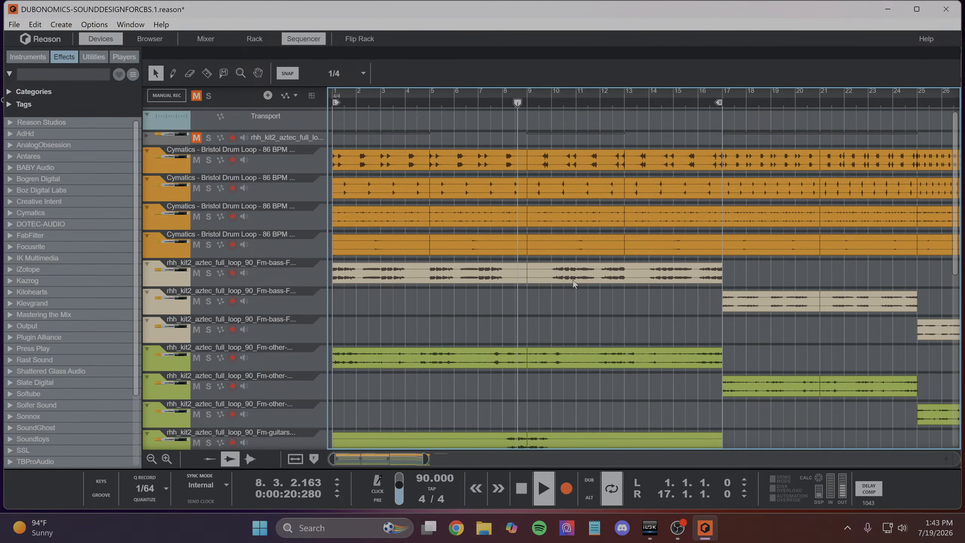
scroll(582, 280, "down", 3)
scroll(584, 281, "up", 3)
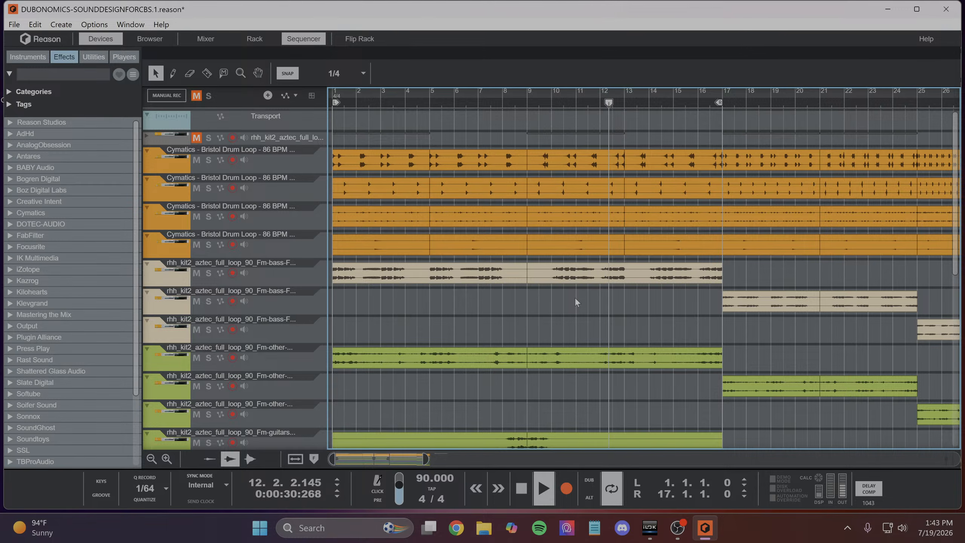
- Listen to the first section's "other" track soloed, and turn its solo off again
left_click(208, 358)
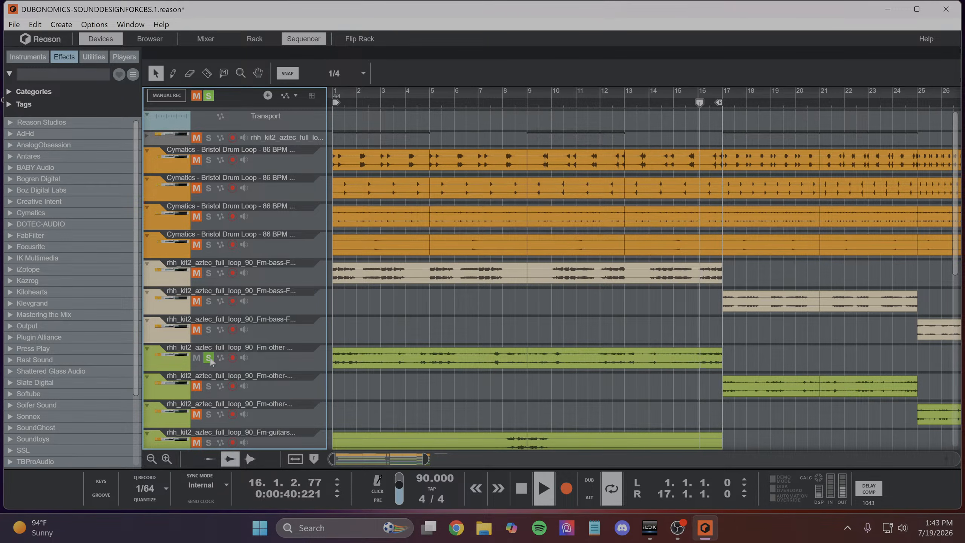
left_click(208, 358)
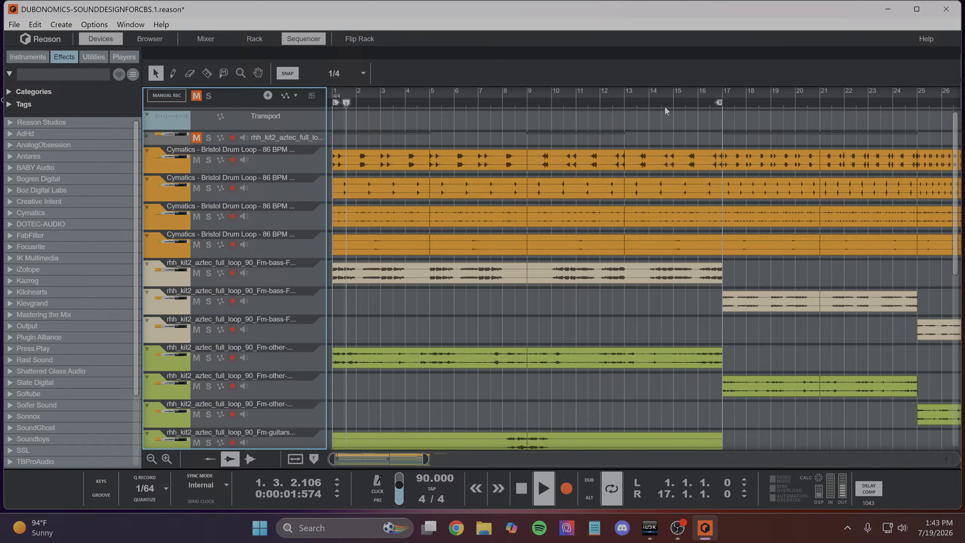
- Stop playback and set the loop to cover the third section, from bar 25 to bar 29
left_click_drag(653, 95, 616, 10)
scroll(549, 255, "down", 3)
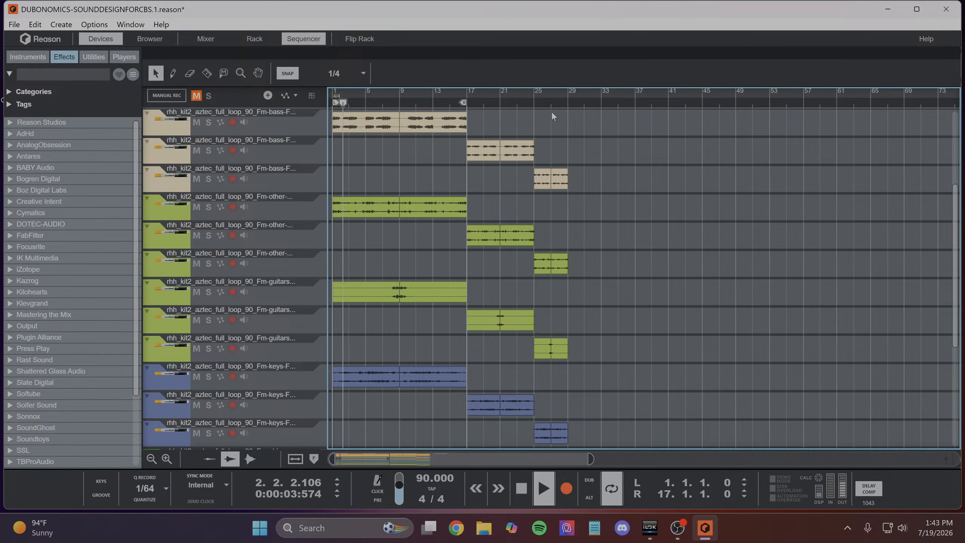
key("space")
left_click(570, 103)
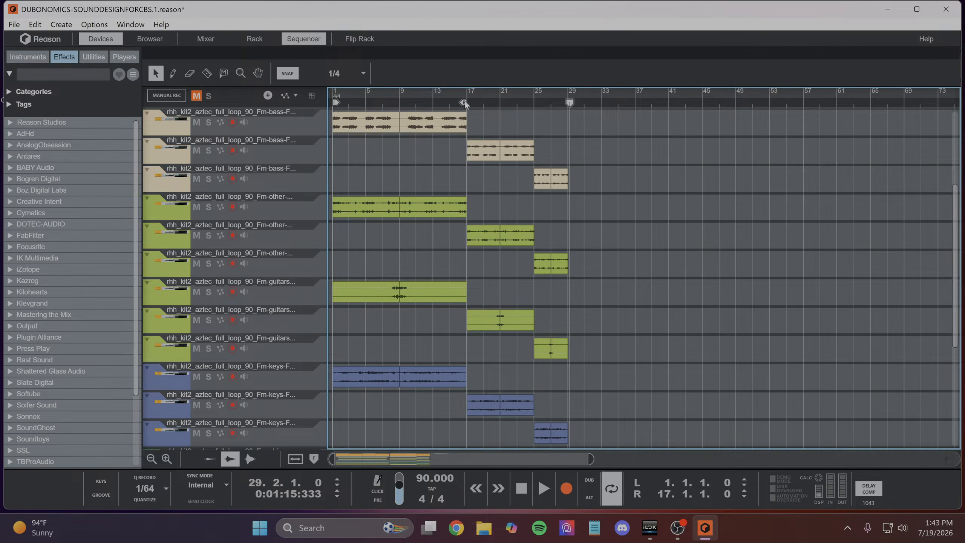
left_click_drag(464, 101, 675, 106)
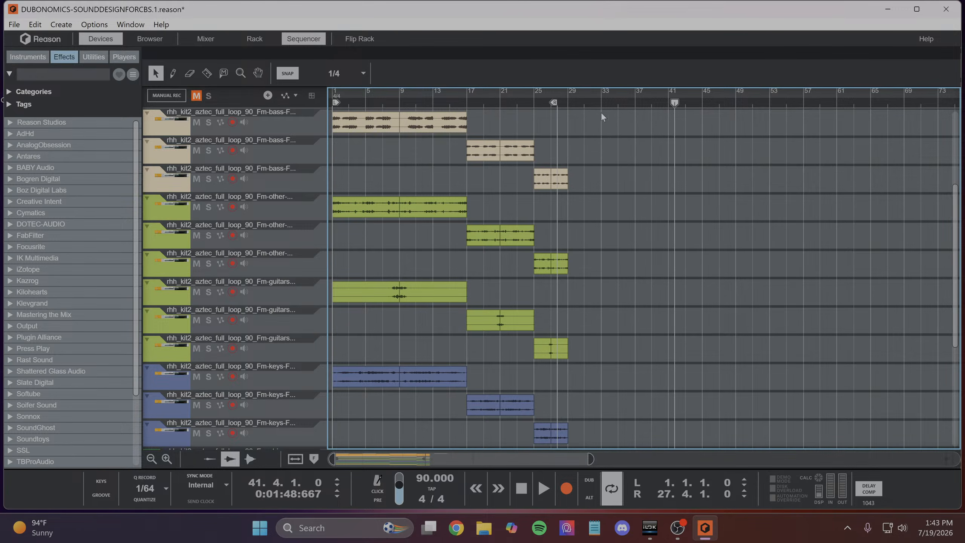
left_click_drag(555, 103, 565, 110)
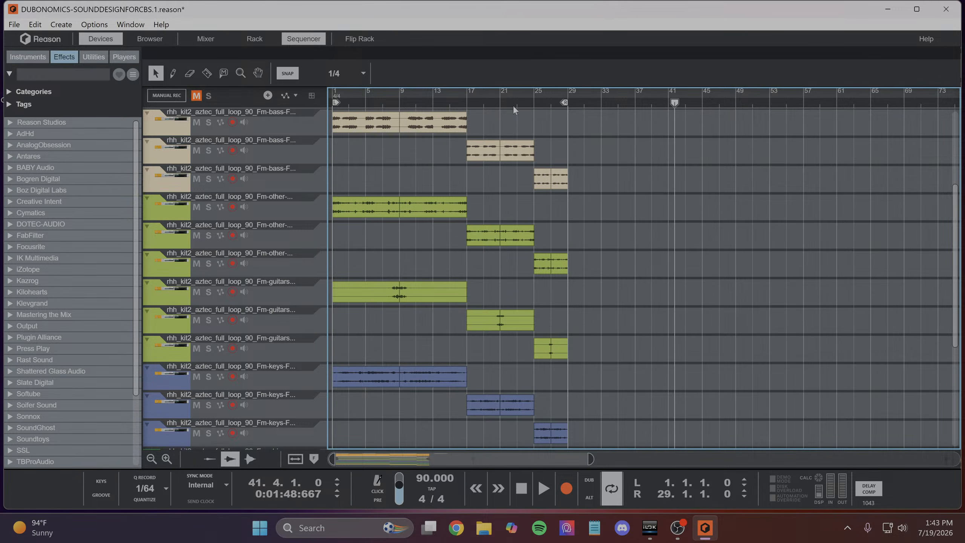
left_click_drag(337, 105, 539, 180)
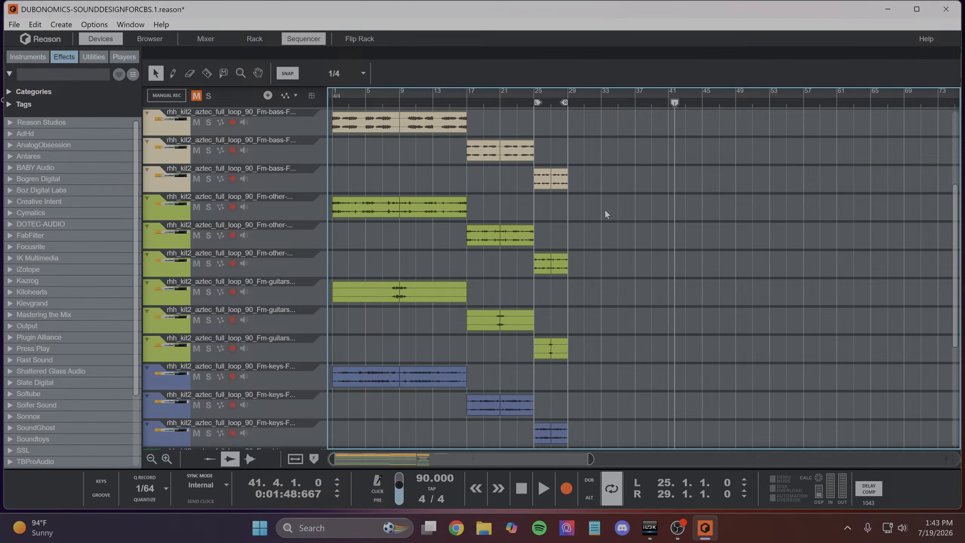
scroll(552, 126, "down", 5)
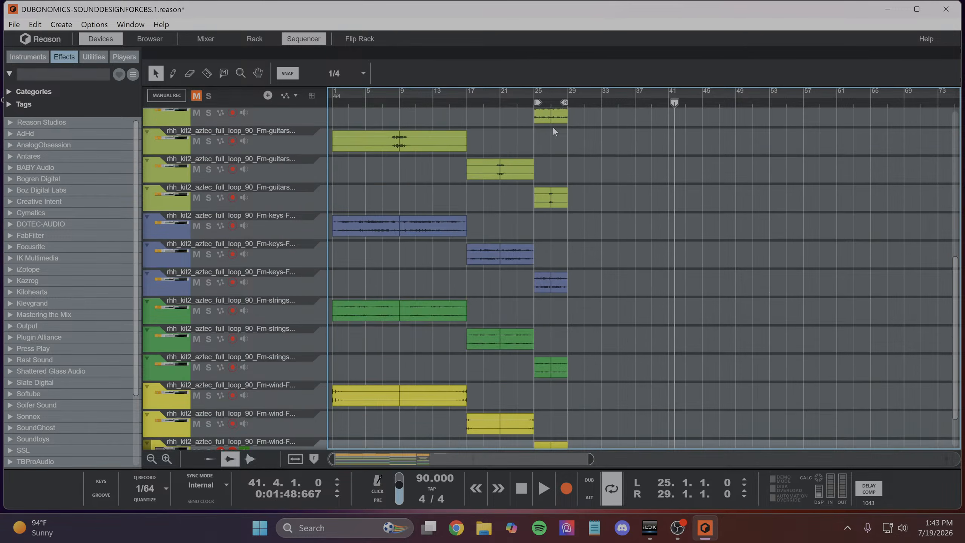
scroll(568, 414, "up", 10)
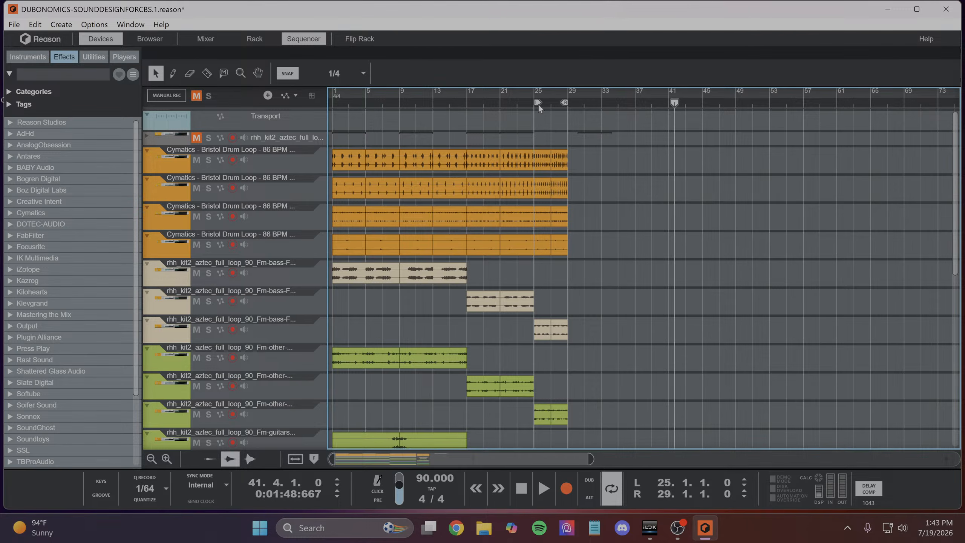
- Place the playhead at bar 25 and shorten the loop to end at bar 27
left_click_drag(593, 93, 598, 139)
left_click(431, 103)
left_click_drag(430, 103, 405, 131)
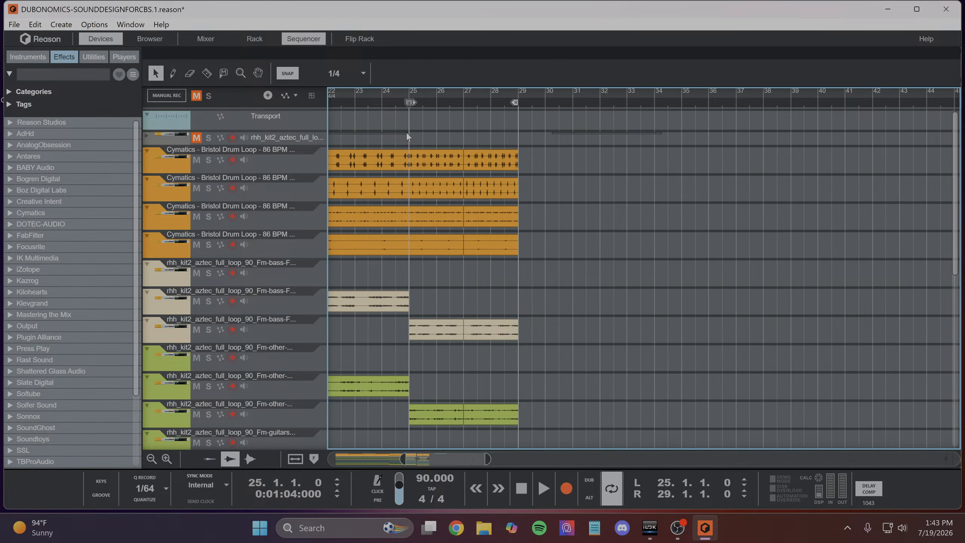
scroll(490, 252, "down", 7)
scroll(401, 199, "up", 2)
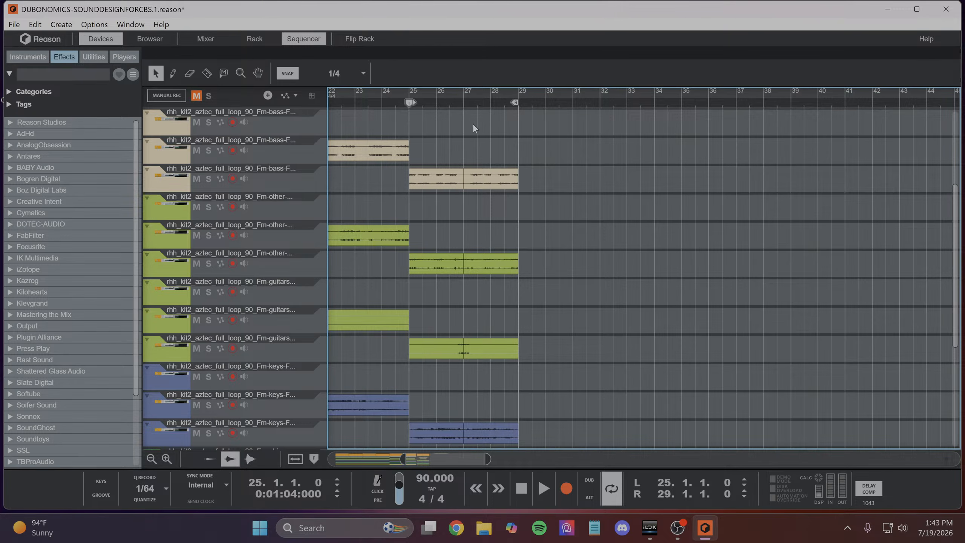
left_click_drag(513, 104, 461, 127)
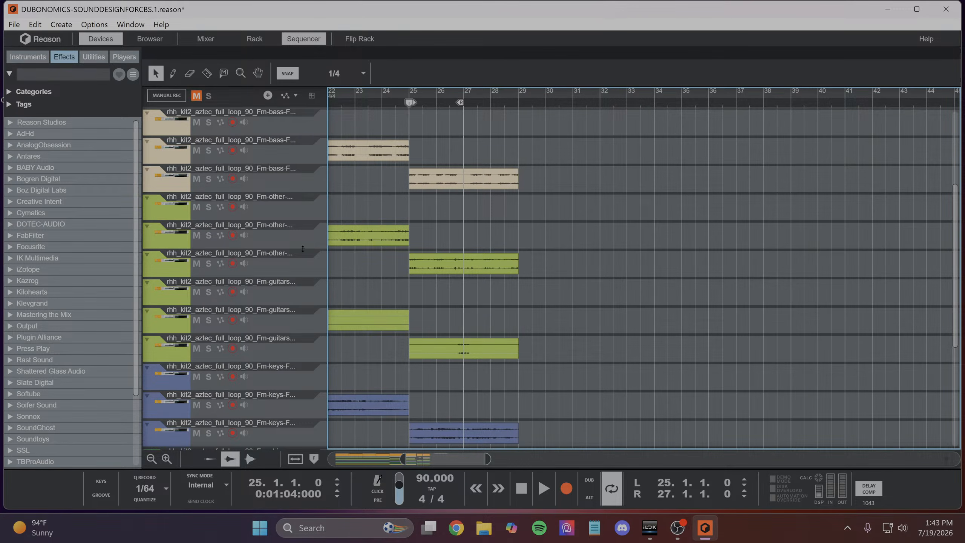
- Solo the third section's "other" track and play the looped bars
left_click(208, 263)
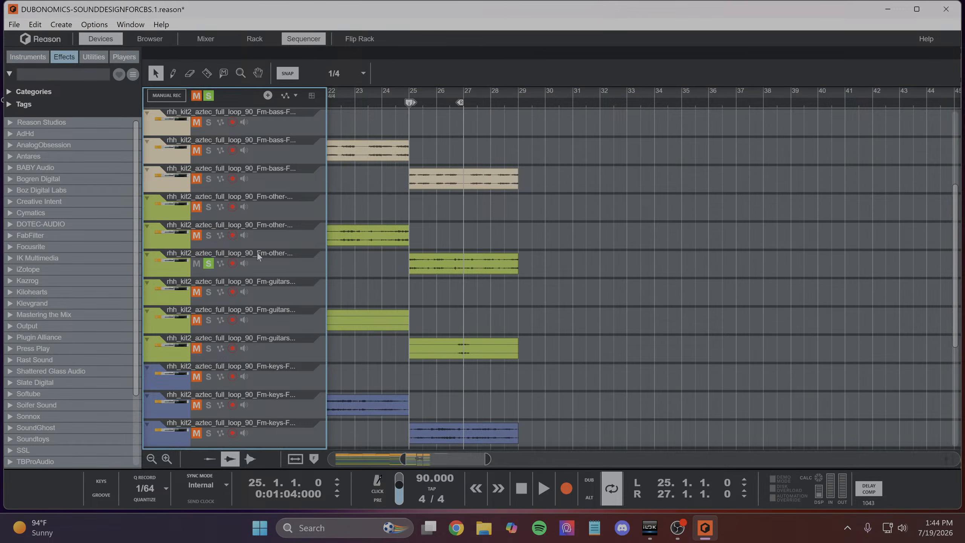
left_click(443, 108)
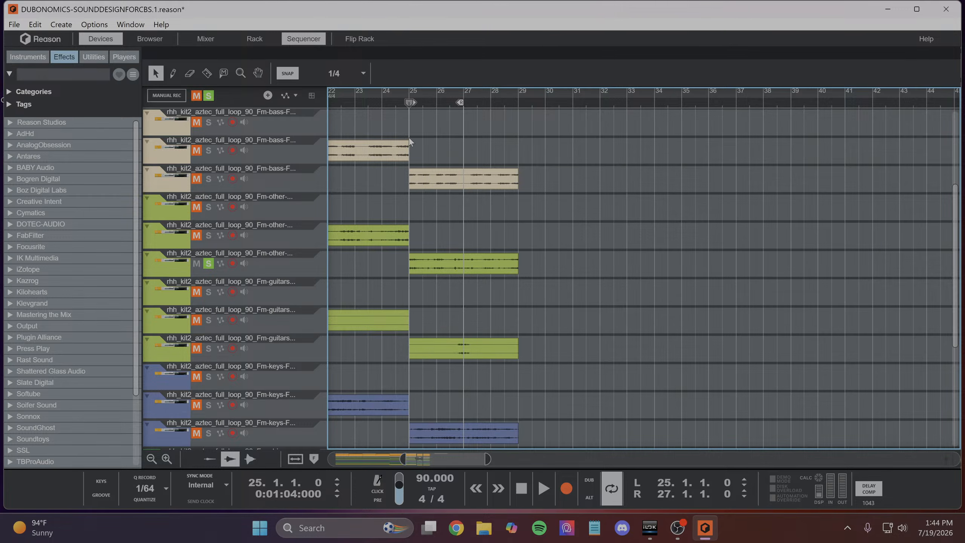
key("space")
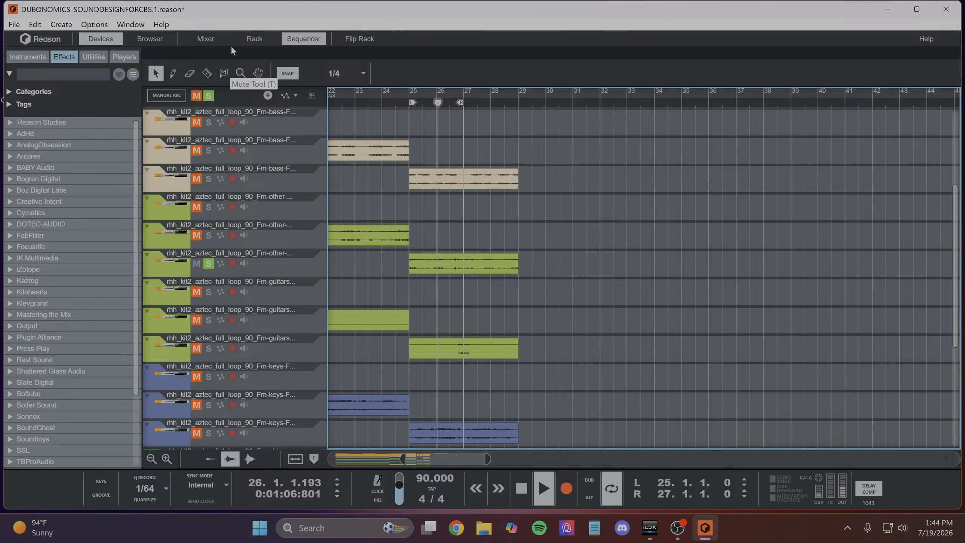
- In the rack, fold the channel holding Magic Dice, Pixel Rabbit Bitcrusher and AmpliTube 5, and select the soloed channel
left_click(253, 37)
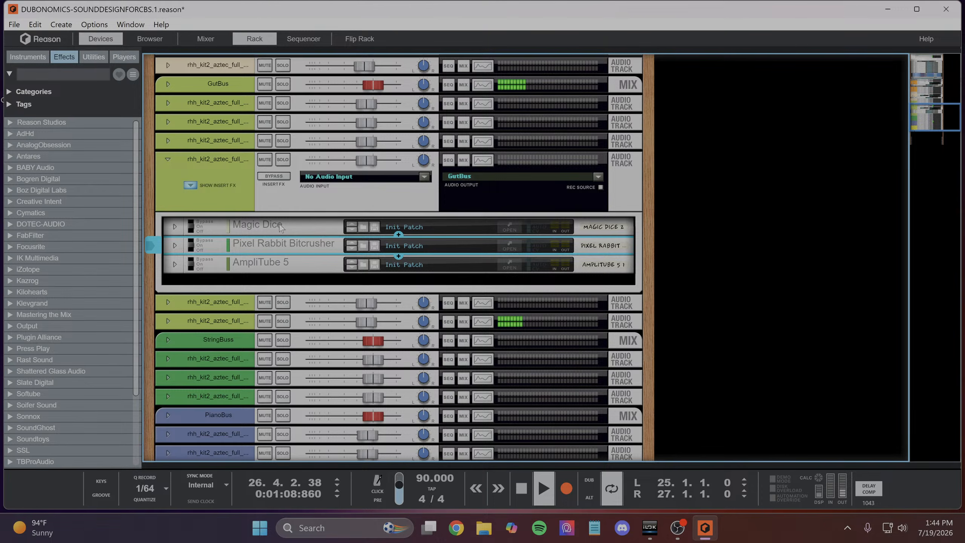
scroll(342, 258, "up", 3)
left_click(232, 194)
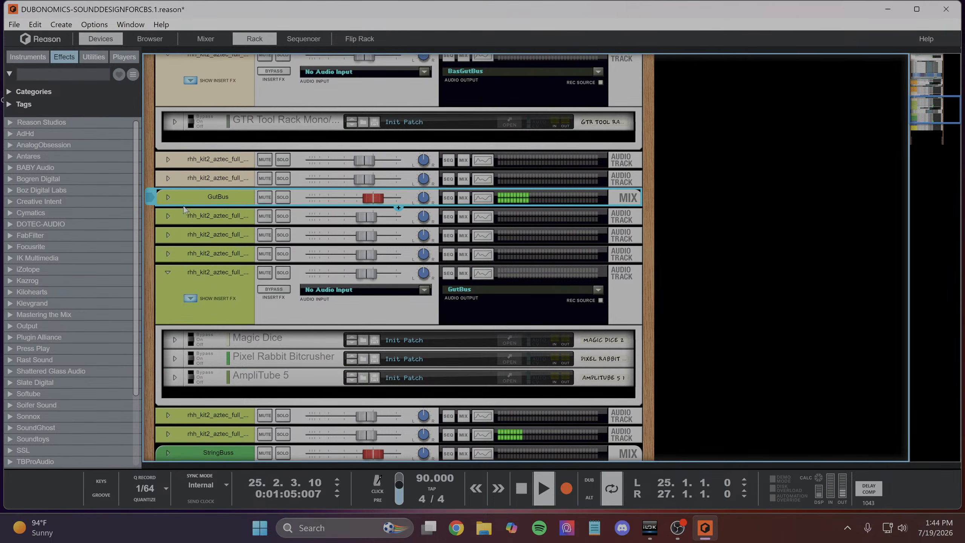
left_click(167, 272)
left_click(178, 311)
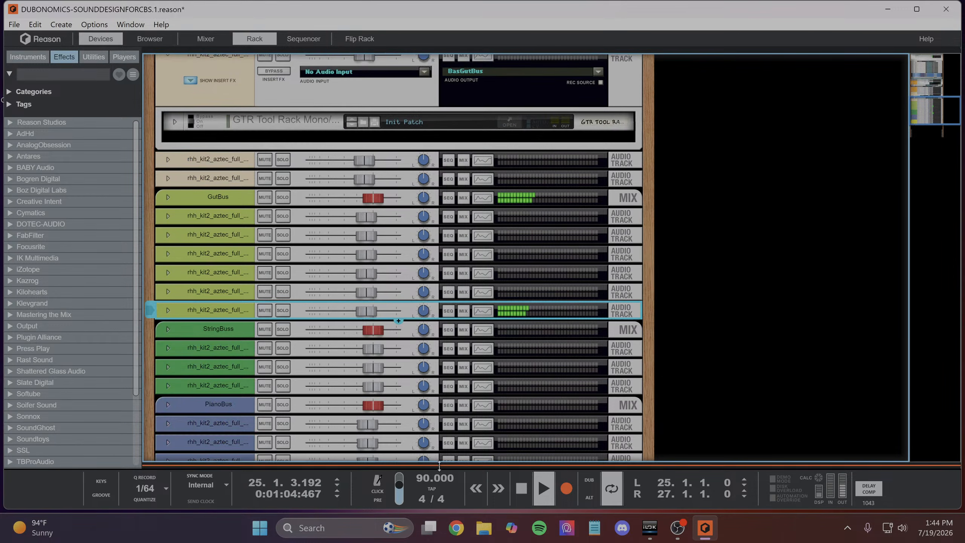
- Compare the third section's "other" track within the full mix and soloed, leaving it soloed
left_click_drag(439, 465, 439, 94)
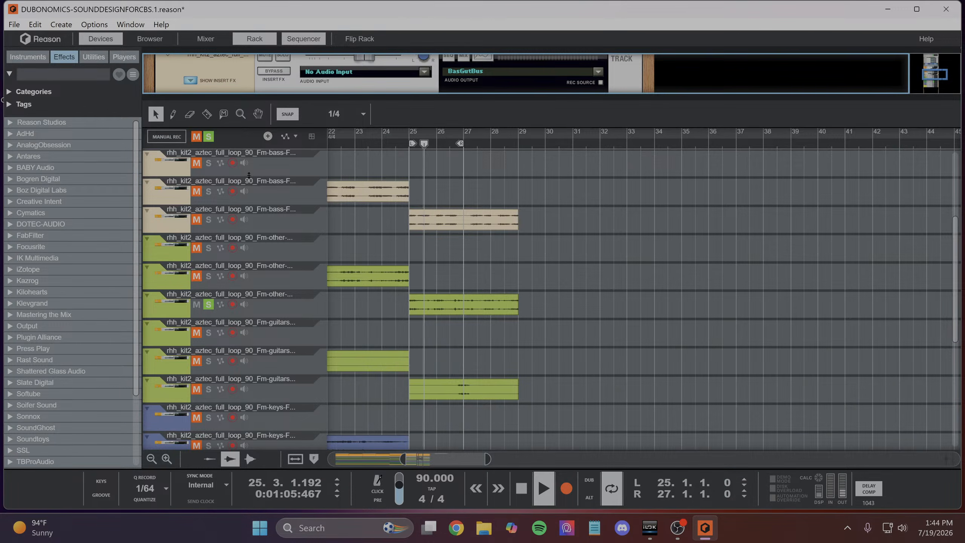
left_click(209, 305)
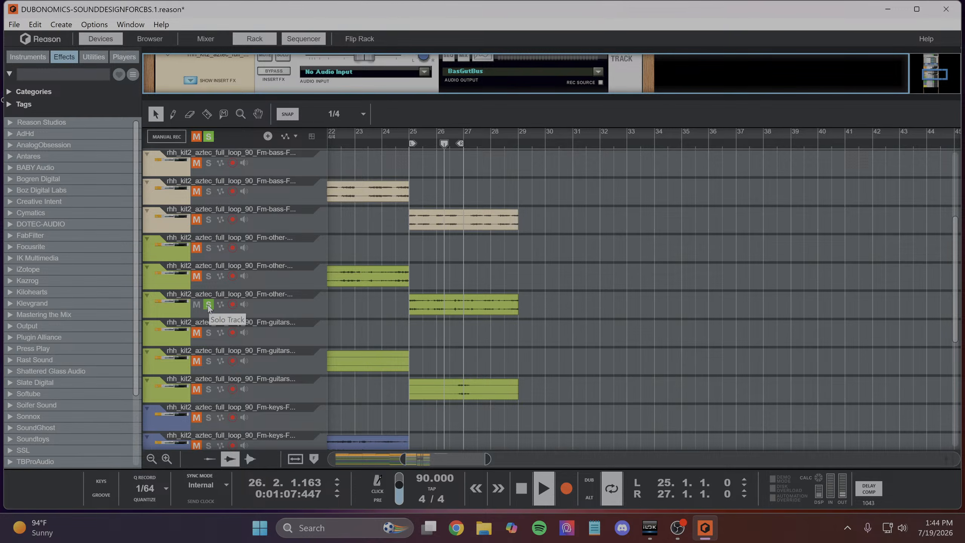
left_click(208, 305)
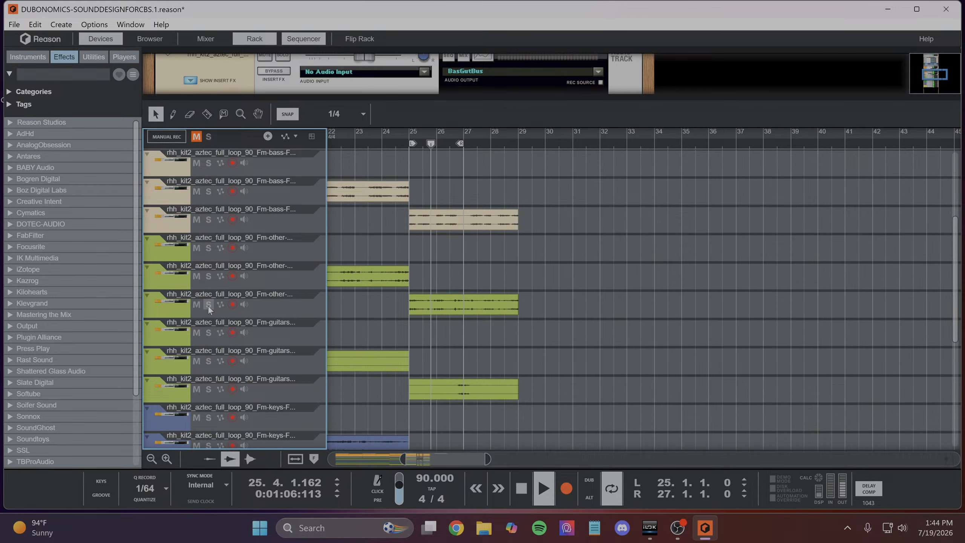
left_click(208, 305)
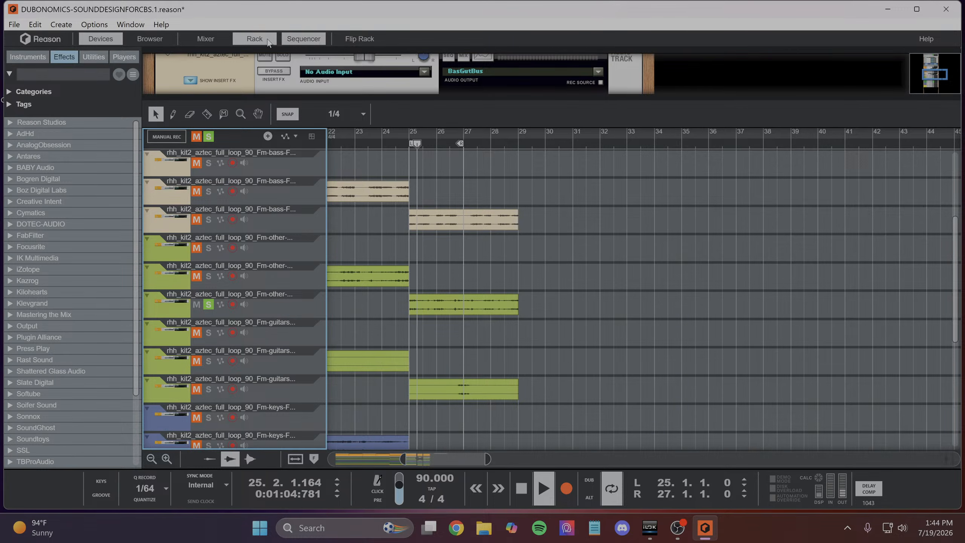
- Enlarge the rack, unfold the soloed "other" channel, and check the insert effects on the channel just above it
left_click_drag(355, 98, 356, 456)
scroll(158, 155, "down", 4)
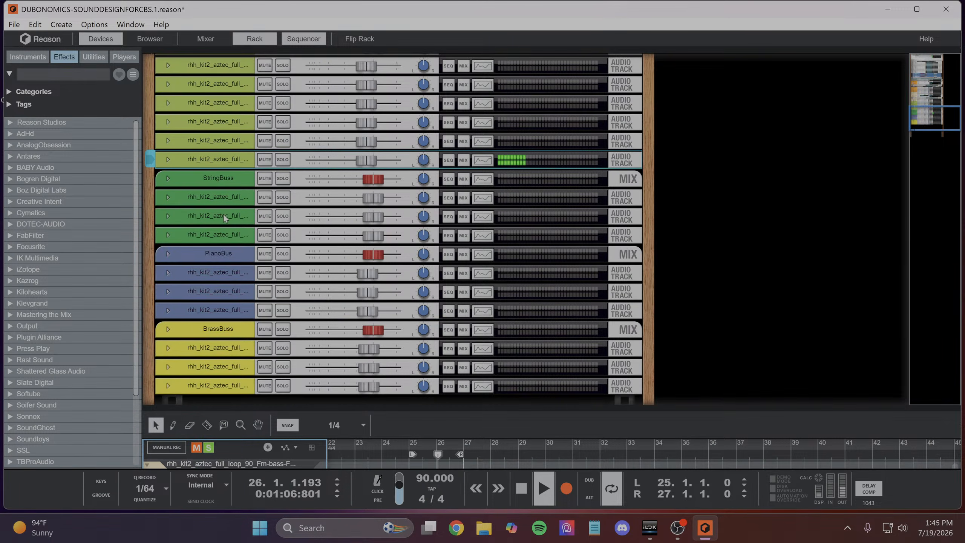
left_click(168, 159)
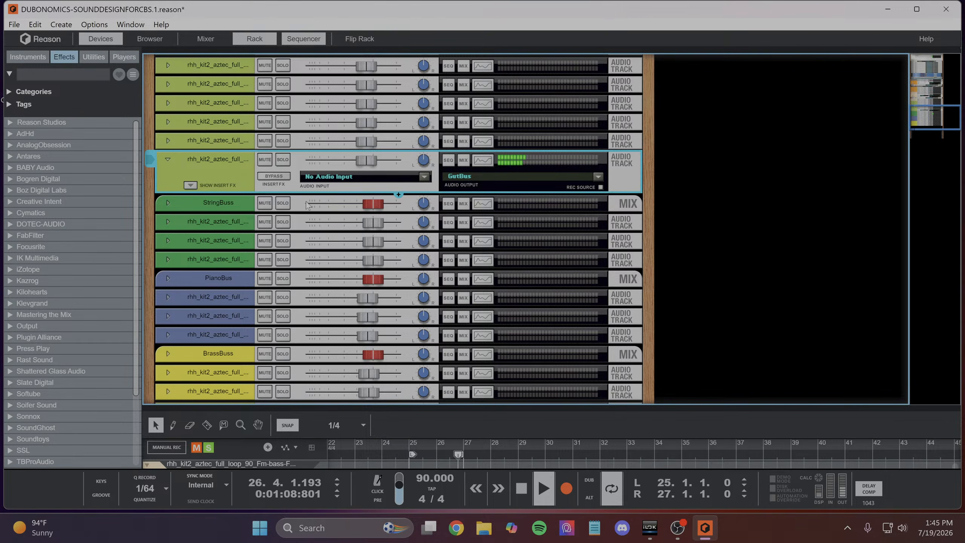
right_click(238, 171)
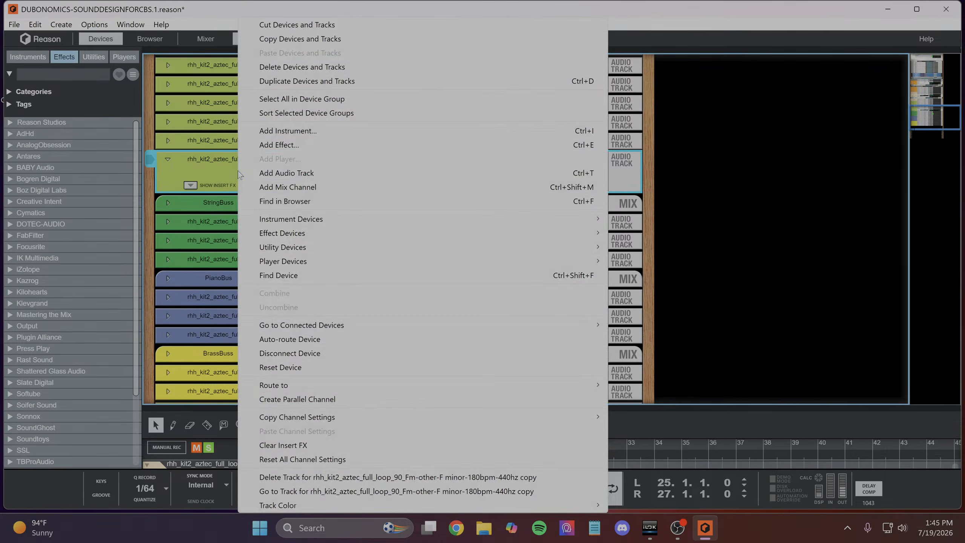
left_click(216, 171)
left_click(167, 140)
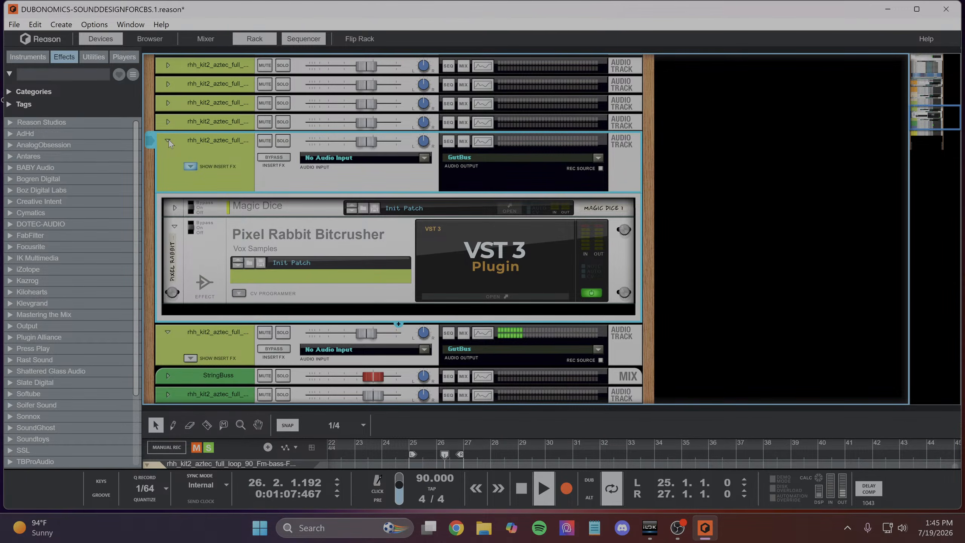
left_click(168, 140)
- Add a BABY Audio Magic Dice (VST3) insert effect to the third section's "other" channel
right_click(231, 172)
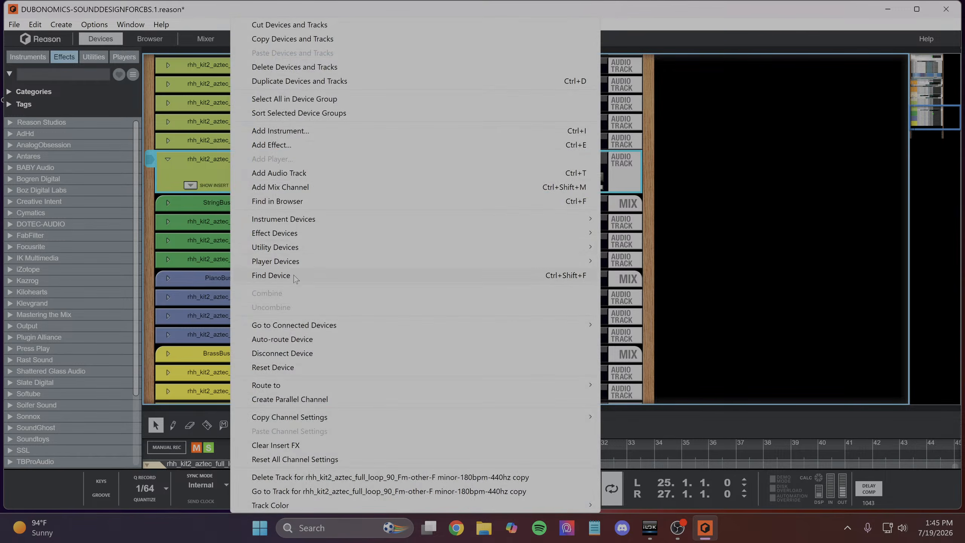
mouse_move(281, 244)
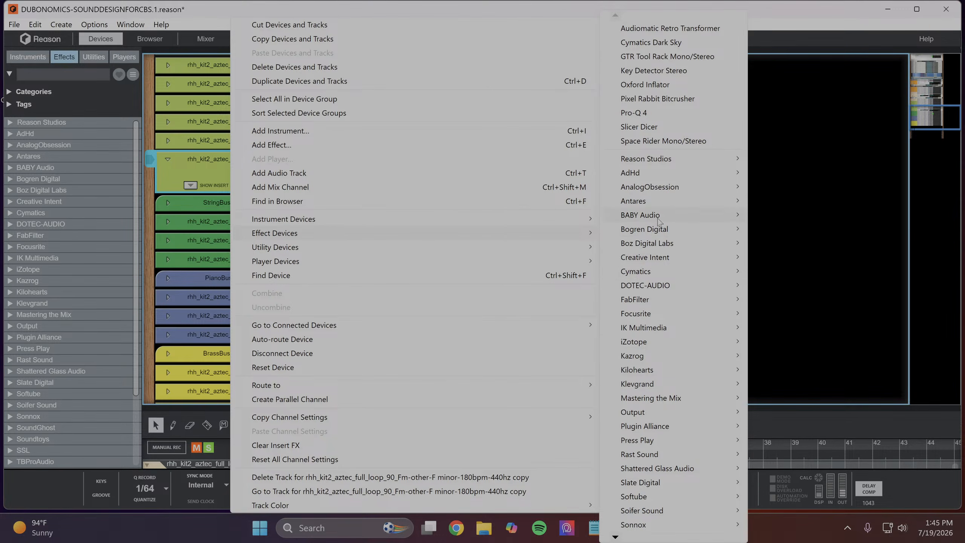
mouse_move(659, 221)
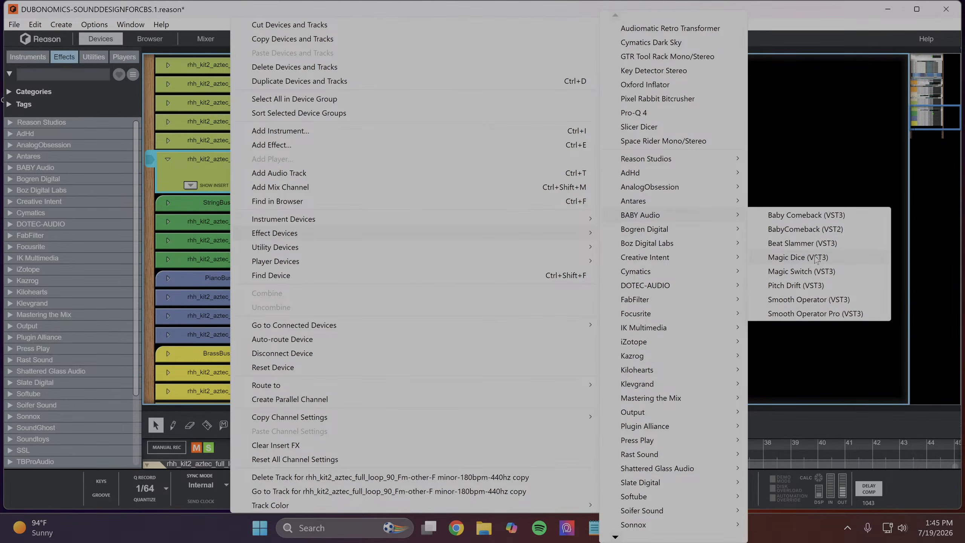
left_click(798, 257)
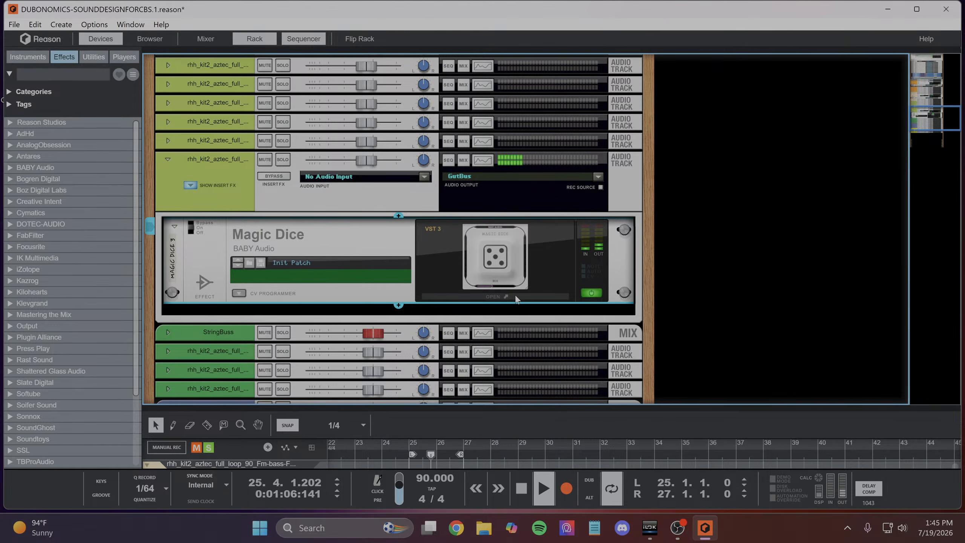
- Open the new Magic Dice, raise its Mix to the maximum, and close its window
left_click(495, 297)
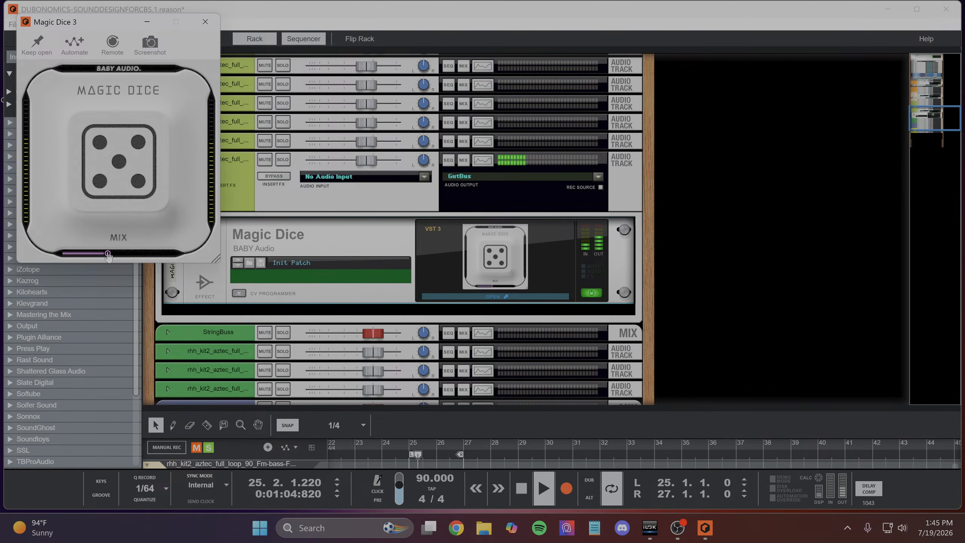
left_click_drag(108, 257, 77, 258)
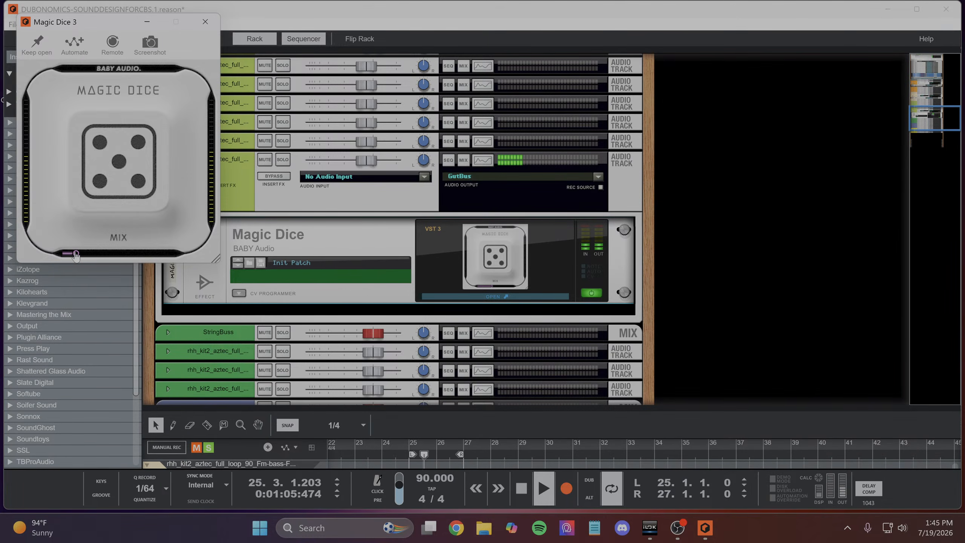
left_click_drag(77, 255, 188, 258)
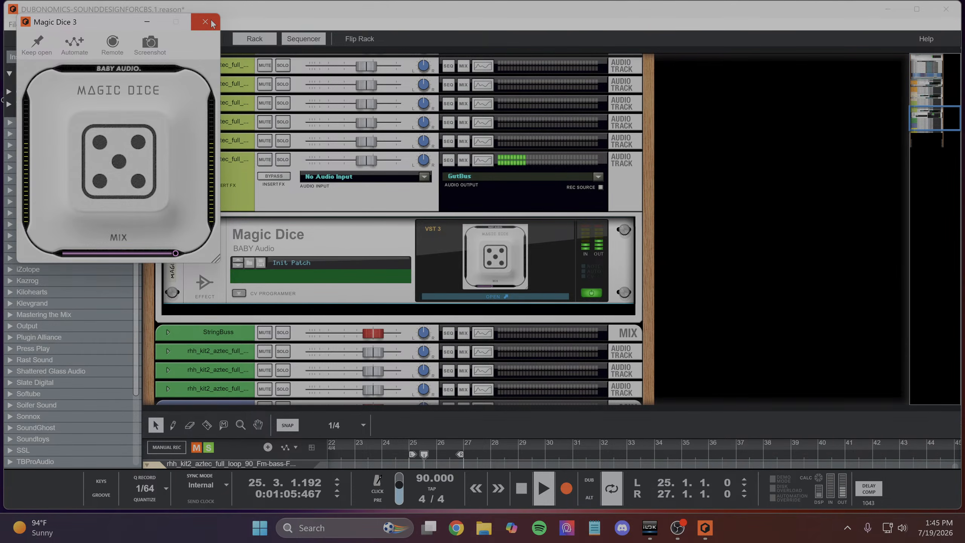
left_click(371, 244)
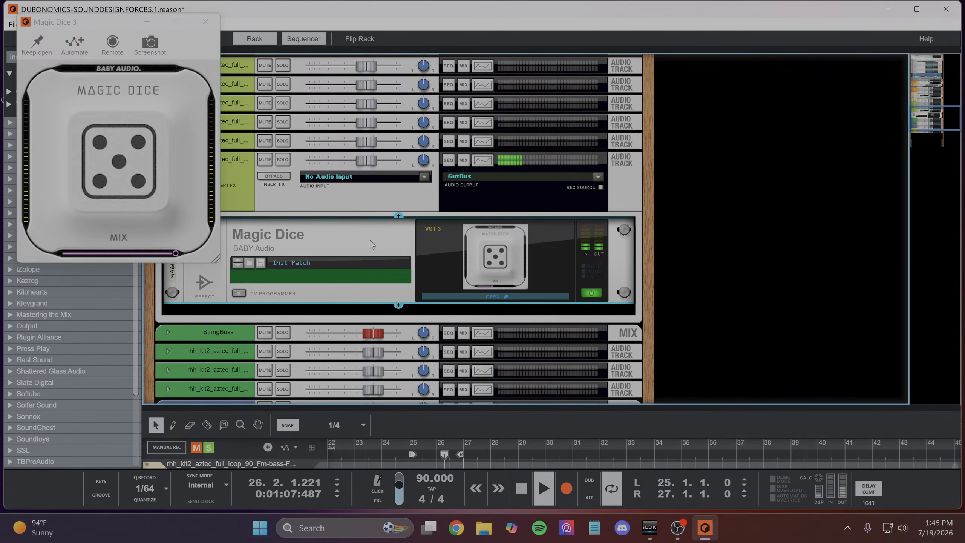
left_click(206, 21)
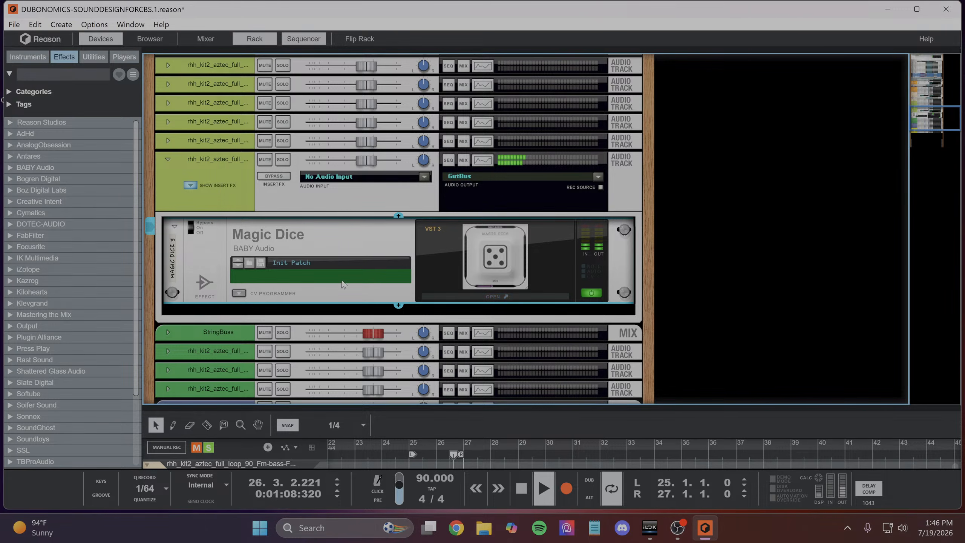
- Add the Vox Samples Pixel Rabbit Bitcrusher (VST3) directly after Magic Dice in the channel's insert effects
left_click(398, 305)
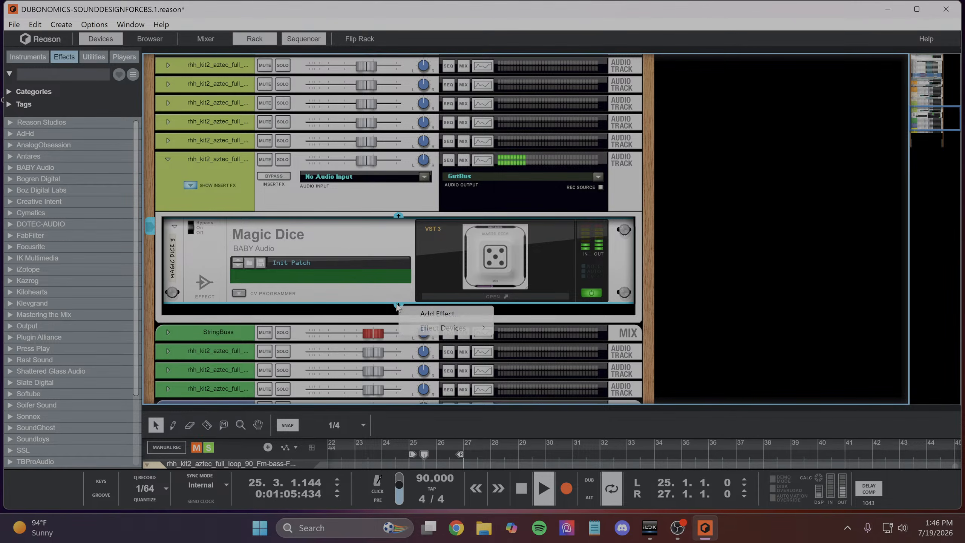
mouse_move(452, 332)
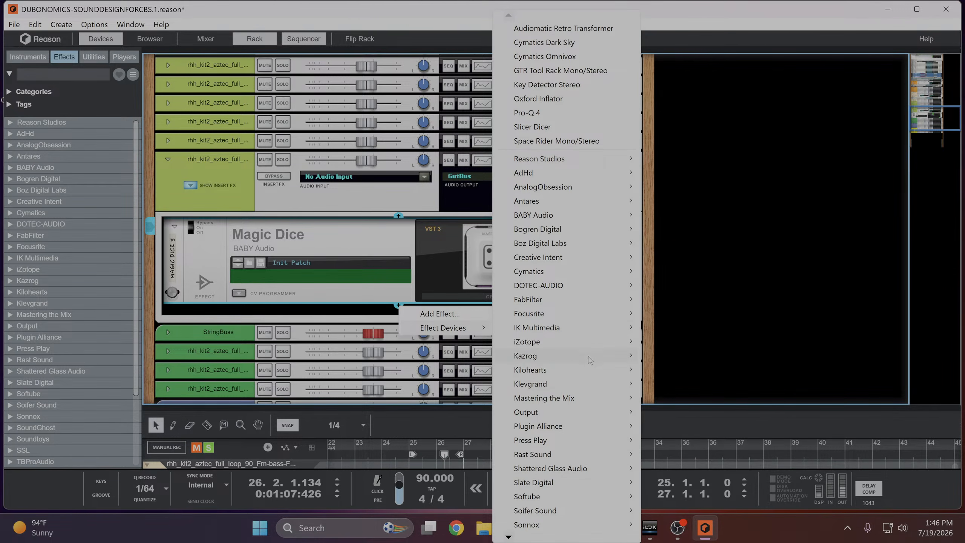
mouse_move(590, 360)
mouse_move(509, 537)
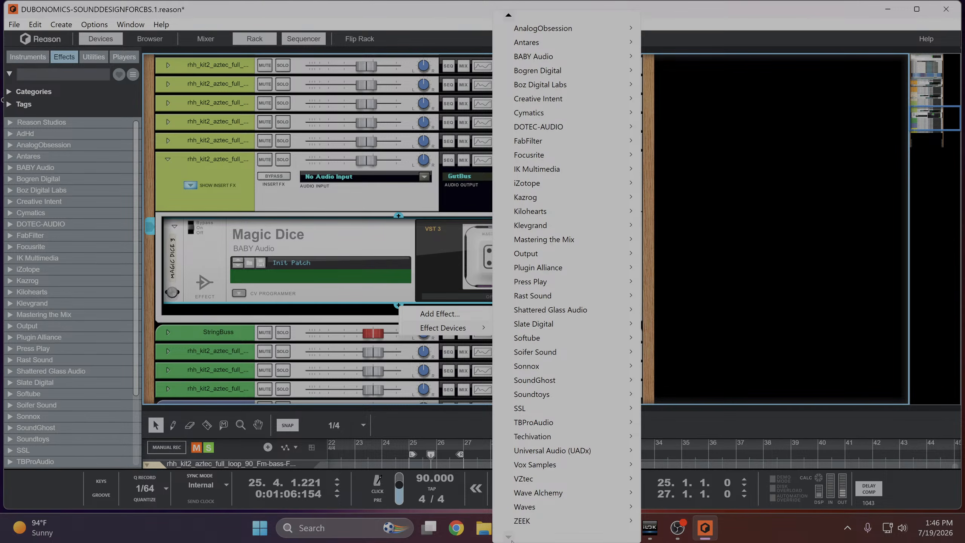
mouse_move(541, 464)
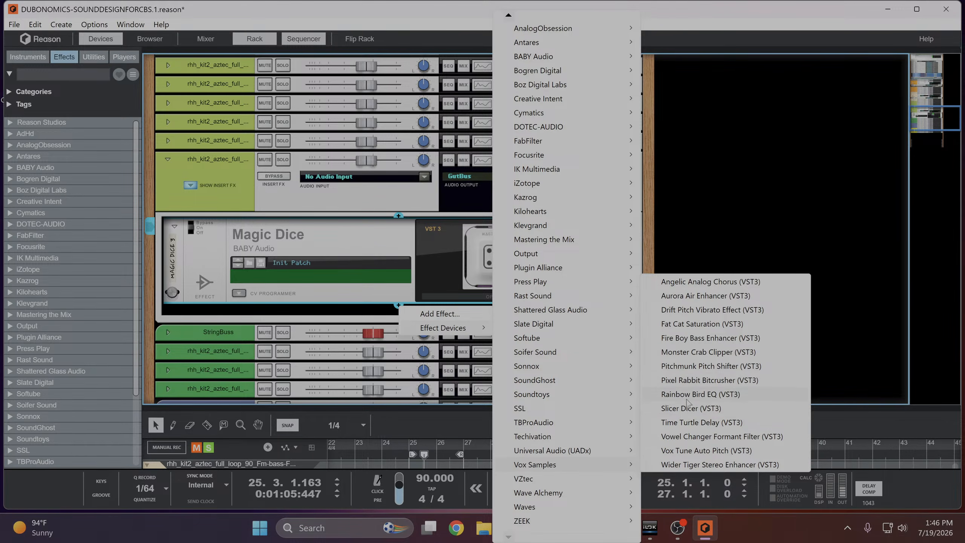
left_click(692, 380)
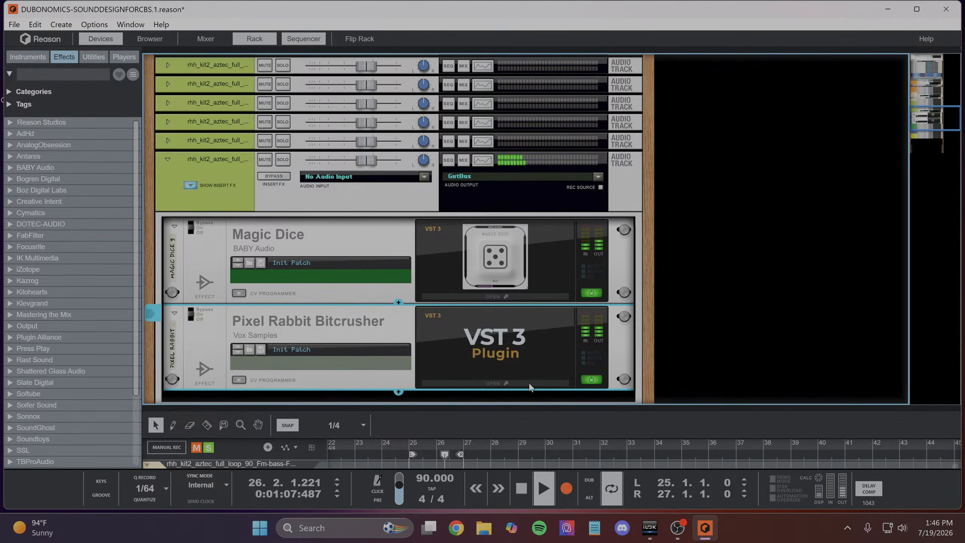
- Open the new bitcrusher and set Bit Crush to 59.04 %, Gain to 1.80 dB and Mix to 37.60 %
left_click(516, 383)
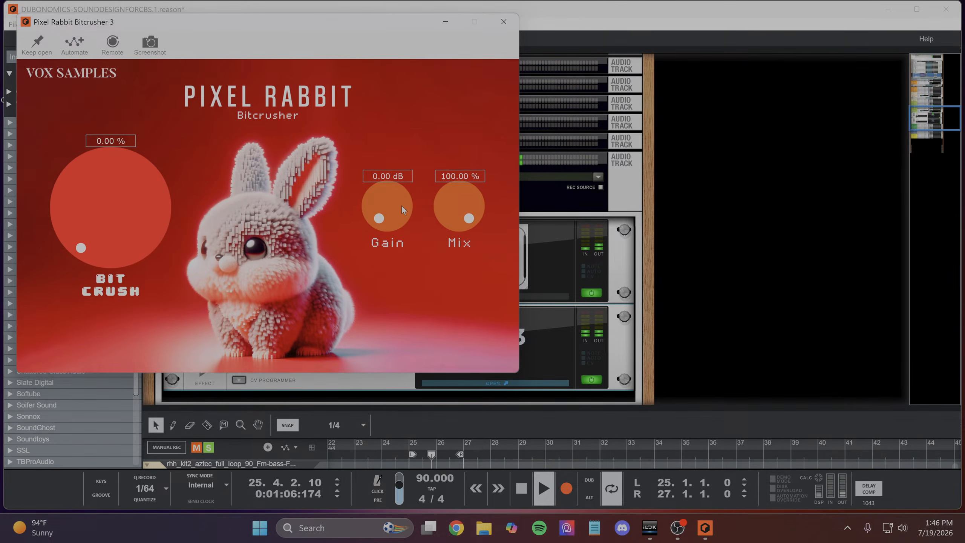
mouse_move(140, 224)
left_mouse_down()
mouse_move(136, 152)
mouse_move(132, 224)
mouse_move(134, 213)
left_mouse_up()
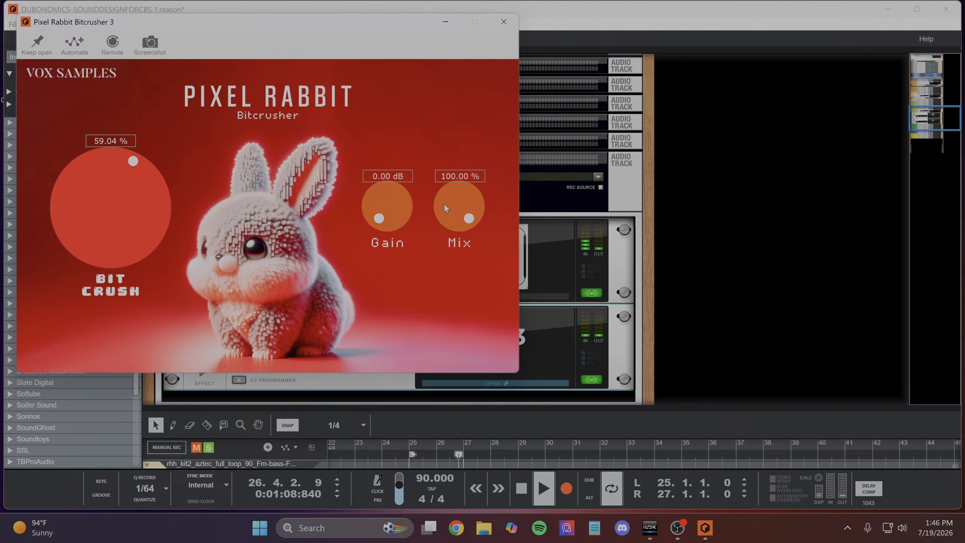
mouse_move(448, 243)
left_mouse_down()
mouse_move(451, 276)
mouse_move(457, 230)
mouse_move(458, 250)
left_mouse_up()
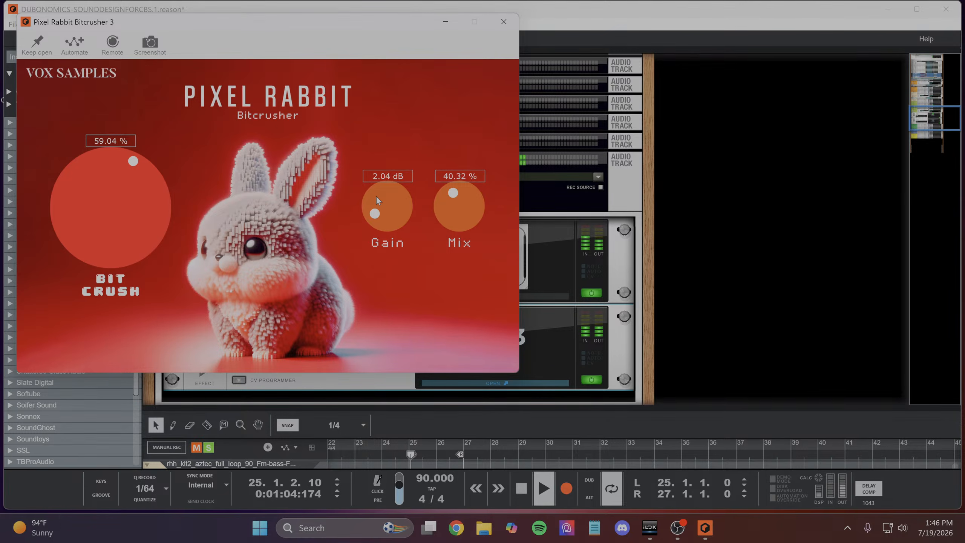
left_click_drag(455, 206, 454, 206)
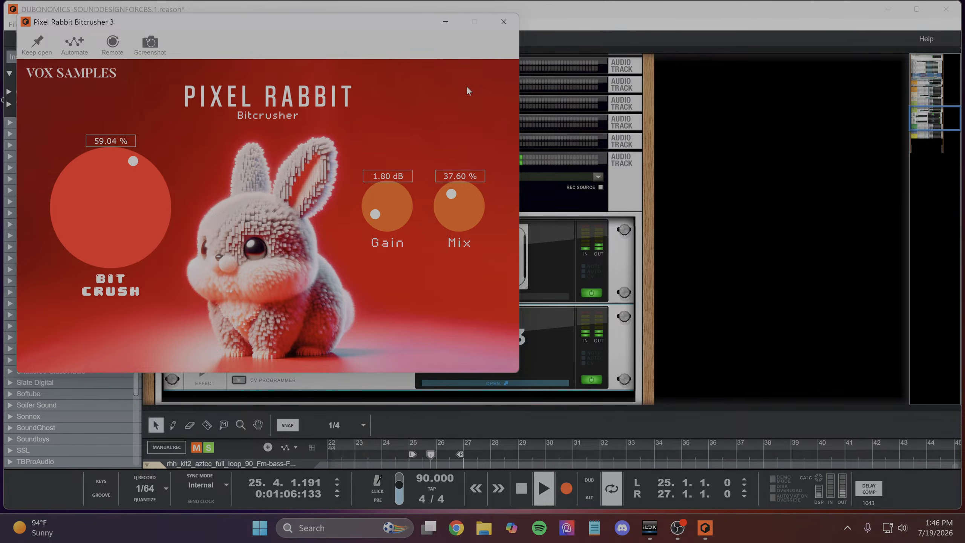
- Close the bitcrusher window and add the Waves GTR Tool Rack Stereo (VST3) directly after it in the channel's insert effects
left_click(500, 29)
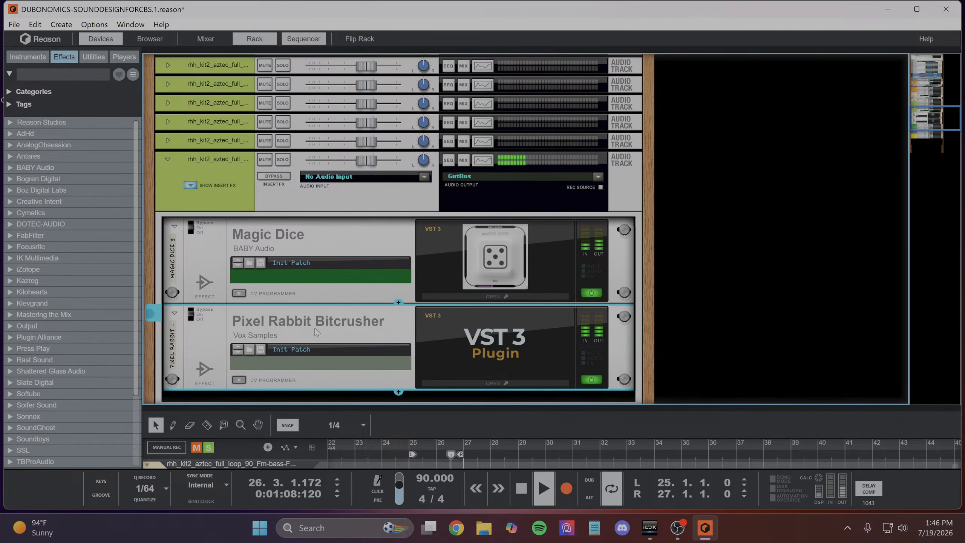
scroll(316, 328, "up", 2)
left_click(398, 317)
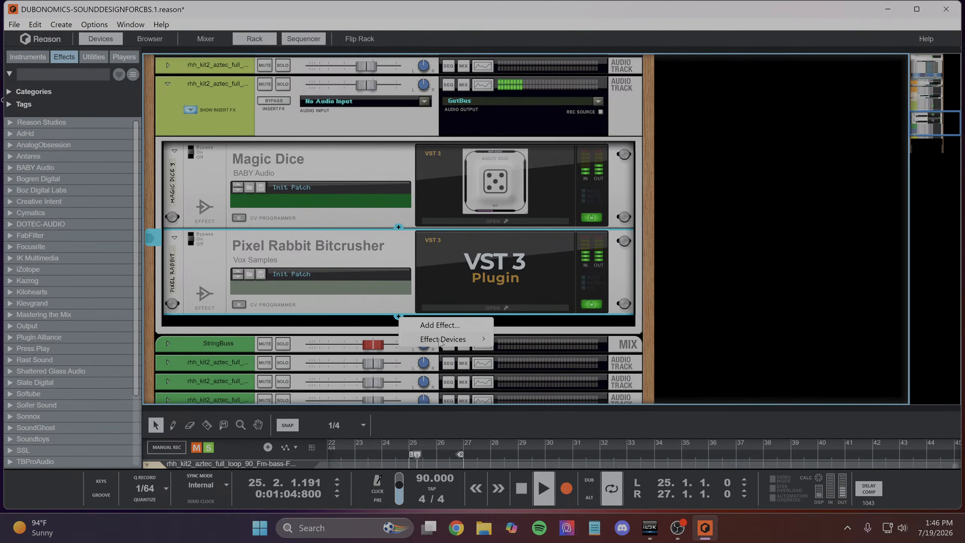
mouse_move(440, 341)
mouse_move(509, 537)
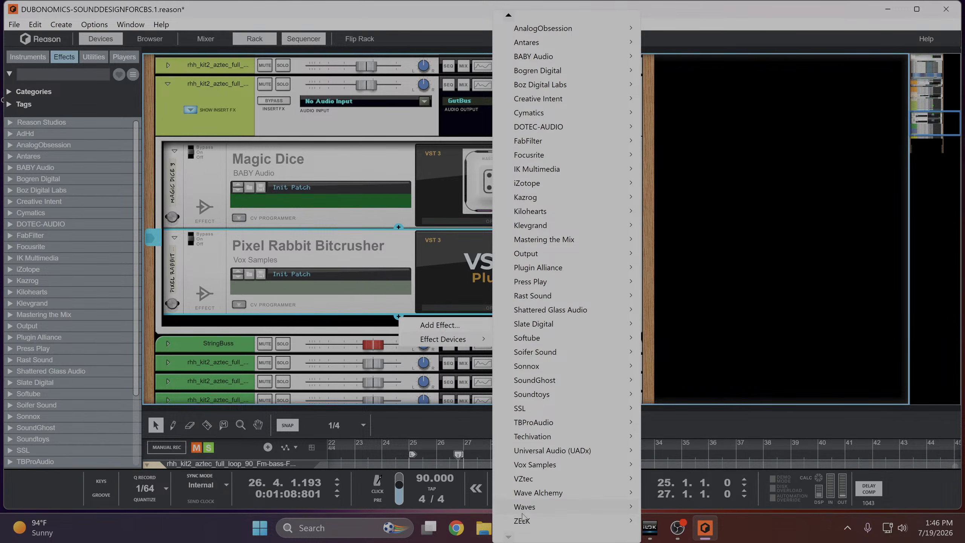
mouse_move(524, 509)
mouse_move(657, 537)
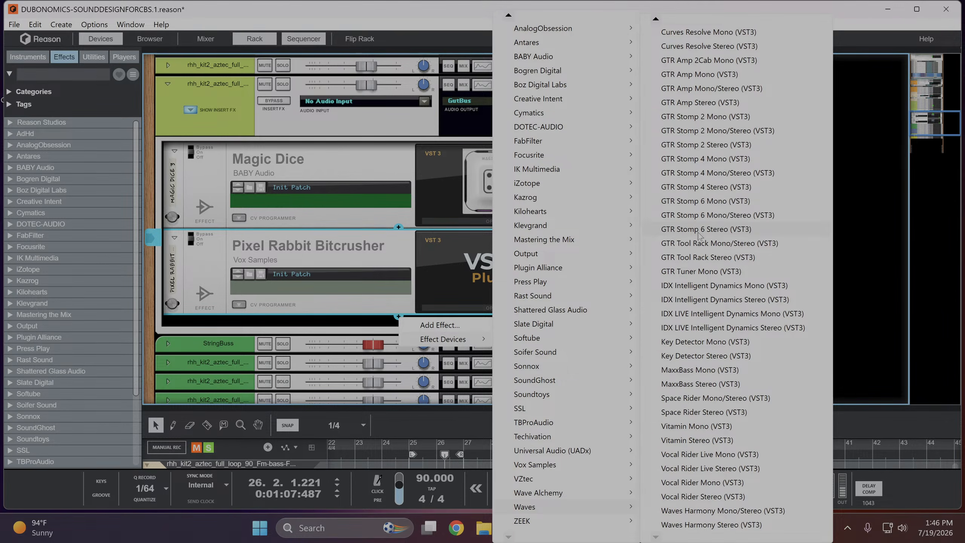
left_click(687, 259)
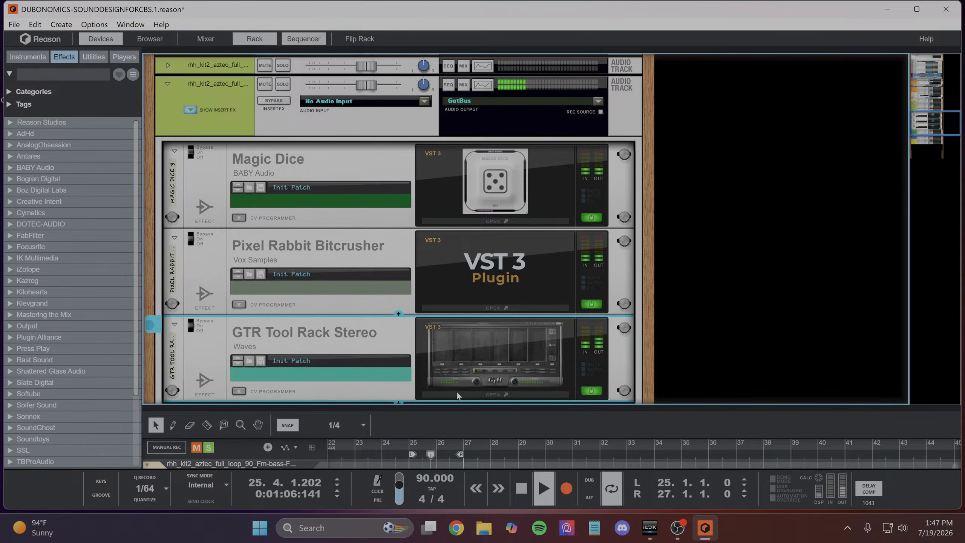
- Open GTR Tool Rack, load the CleanWahMan preset, sync its tempo to the song, and set its output level to -4.5
left_click(476, 394)
left_click(319, 239)
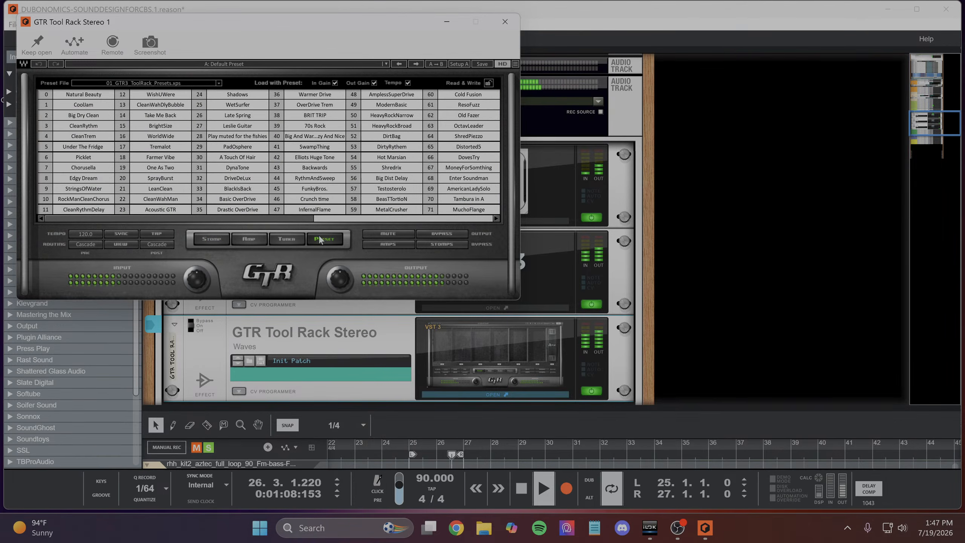
left_click(155, 202)
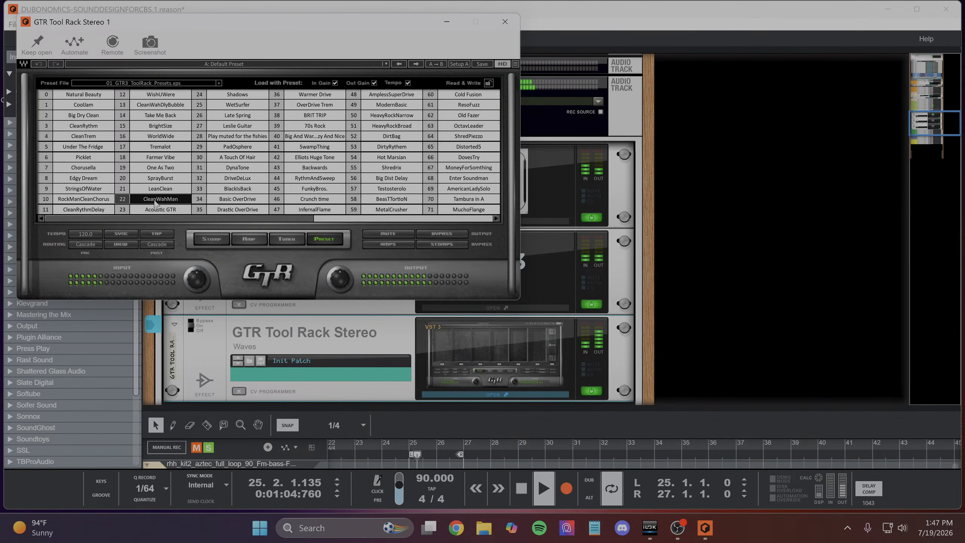
left_click(132, 235)
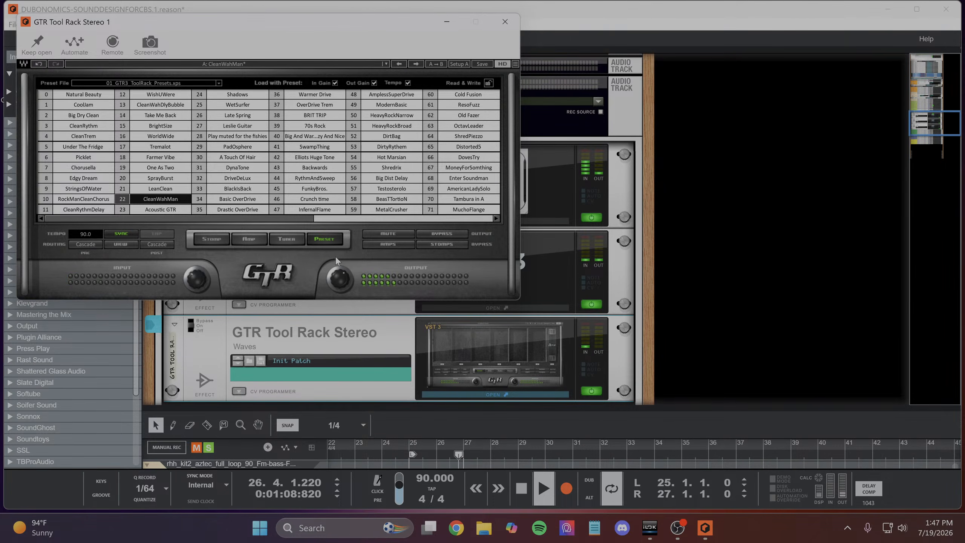
left_click_drag(347, 277, 344, 286)
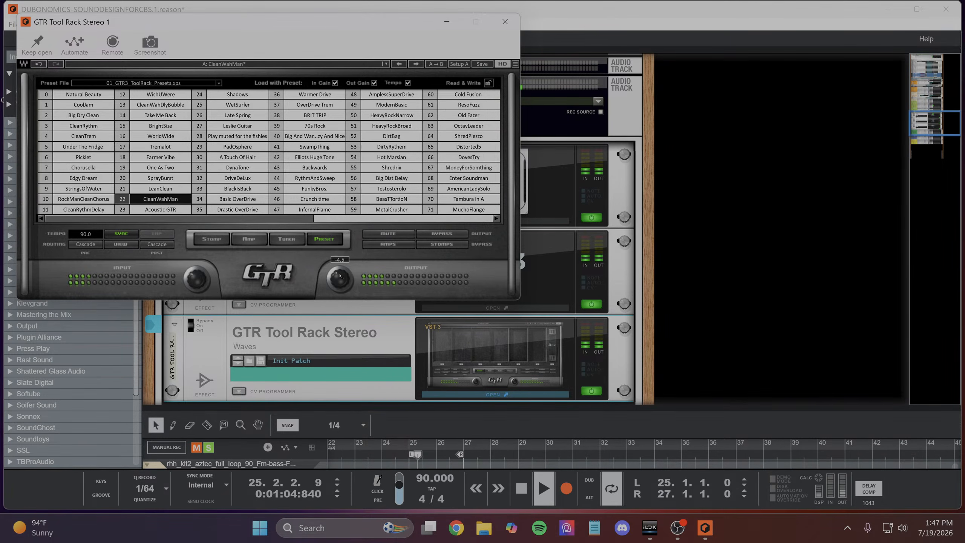
- Clear all solos, fine-tune the GTR Tool Rack output level against the full mix, and close its window
left_click(210, 450)
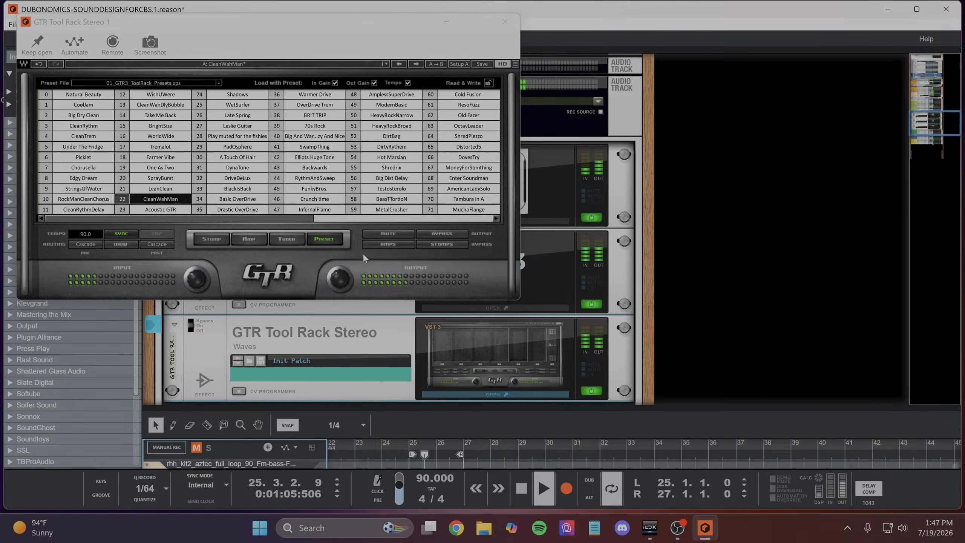
mouse_move(339, 282)
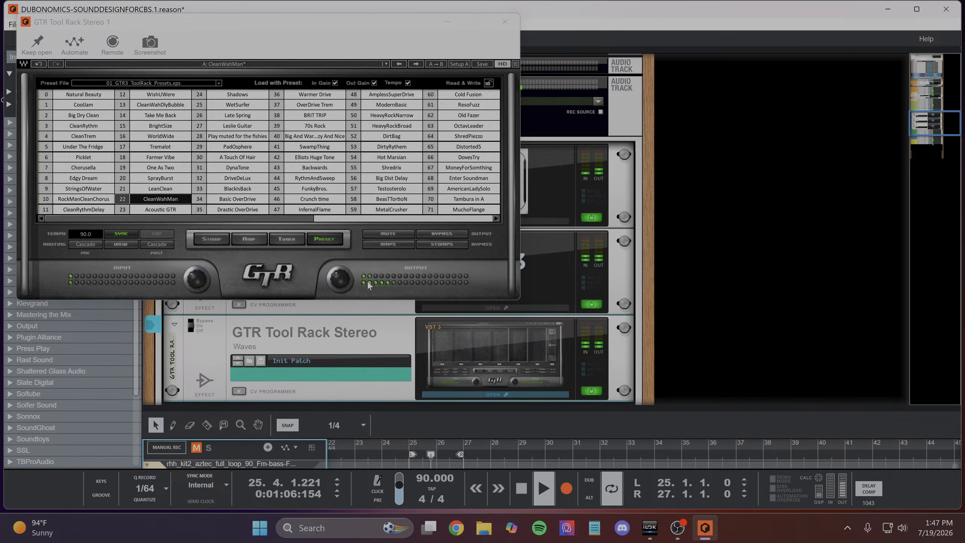
mouse_move(198, 282)
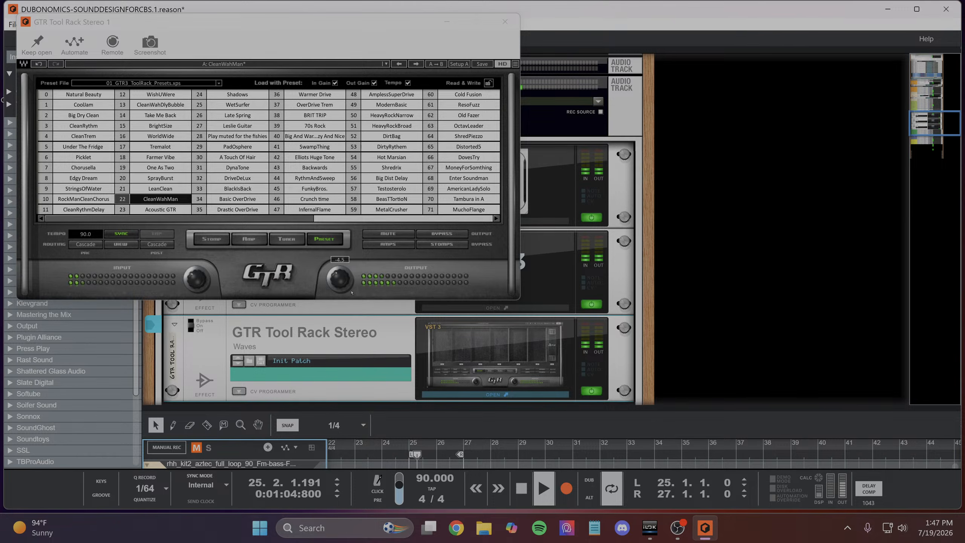
left_click_drag(340, 281, 340, 284)
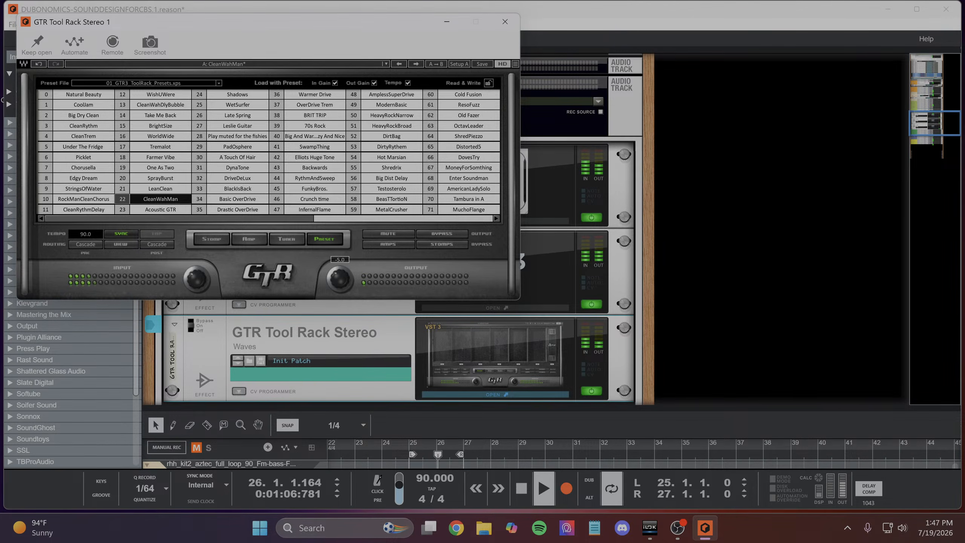
left_click(504, 22)
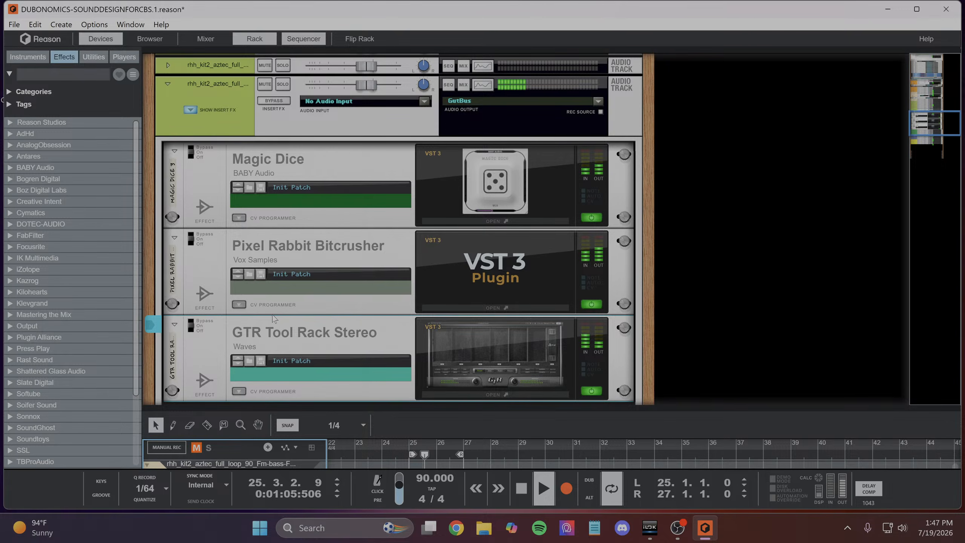
- Toggle the "other" channel's solo on and off, enlarge the sequencer area, and extend the loop's end to bar 29
left_click(283, 85)
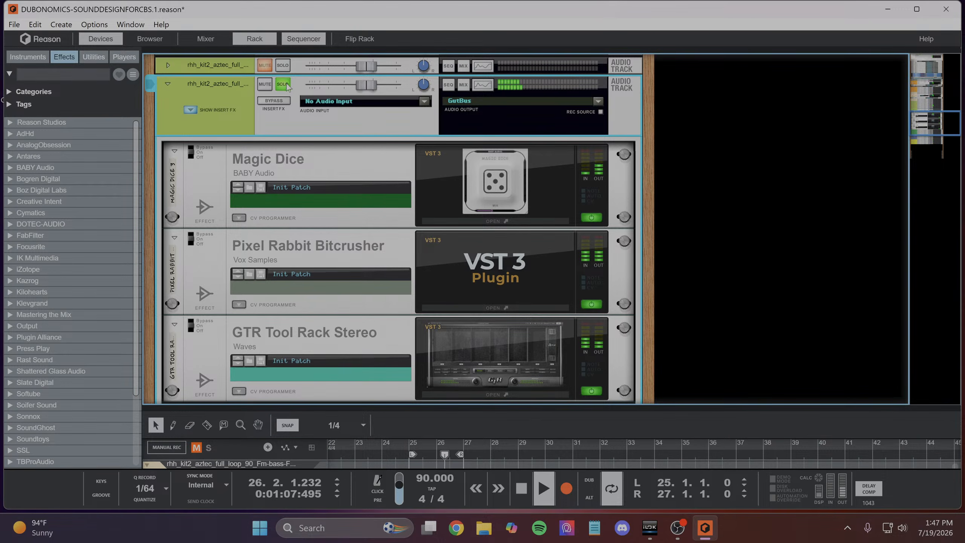
left_click(283, 85)
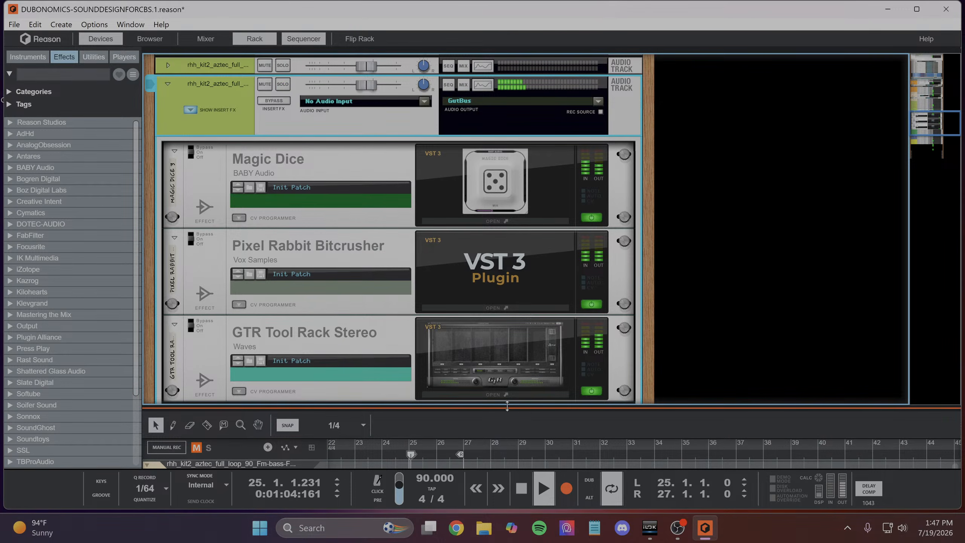
left_click_drag(504, 408, 475, 98)
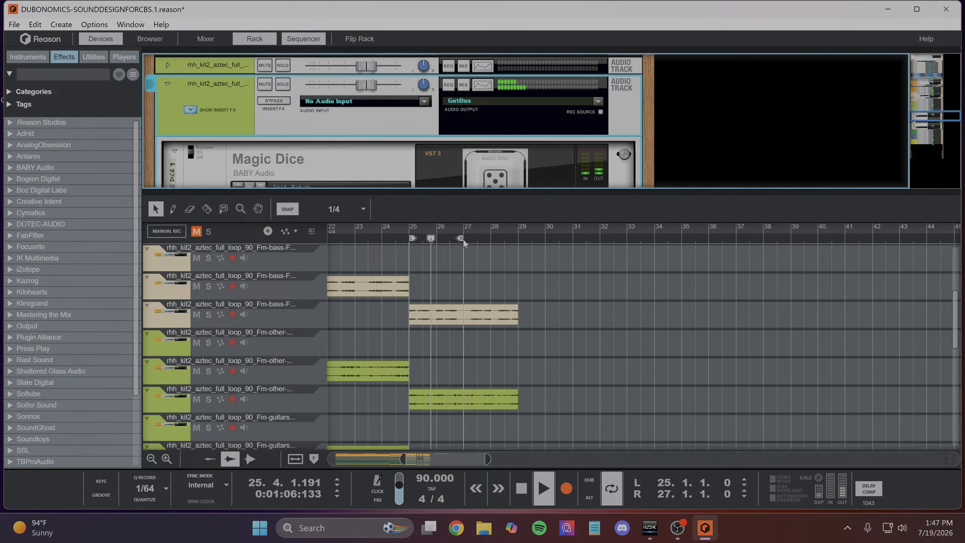
left_click_drag(463, 238, 518, 254)
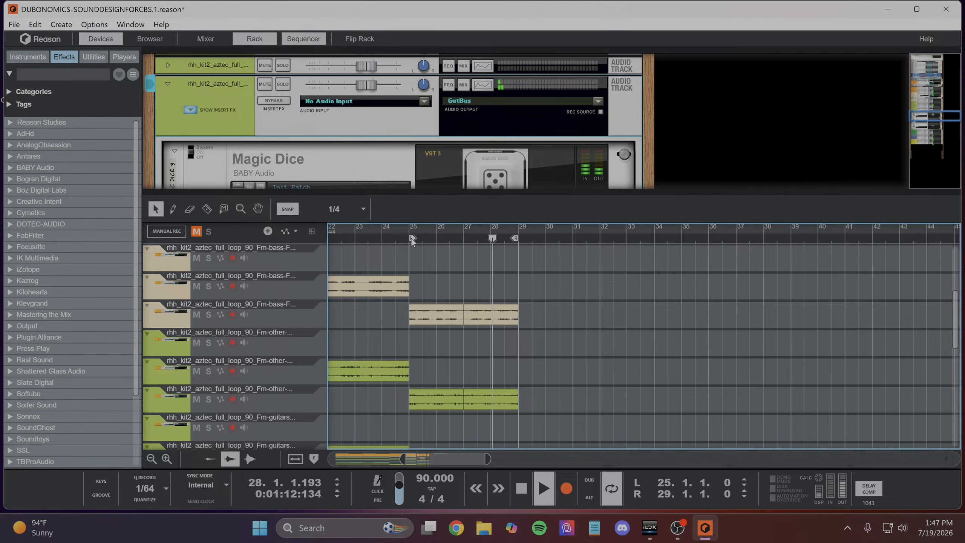
- Solo the third section's "other" track to audition its effects through the loop, clear the solo, and stop playback
left_click(208, 399)
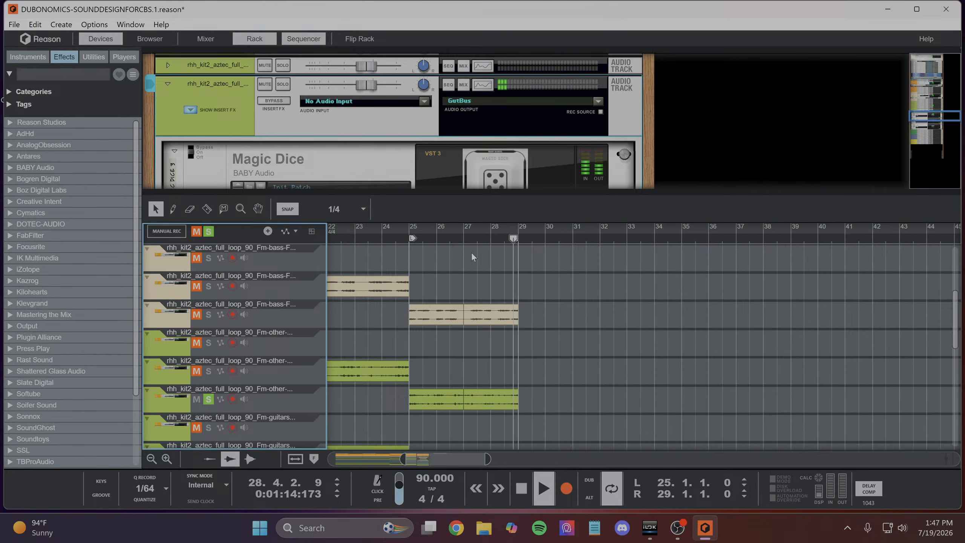
left_click(464, 239)
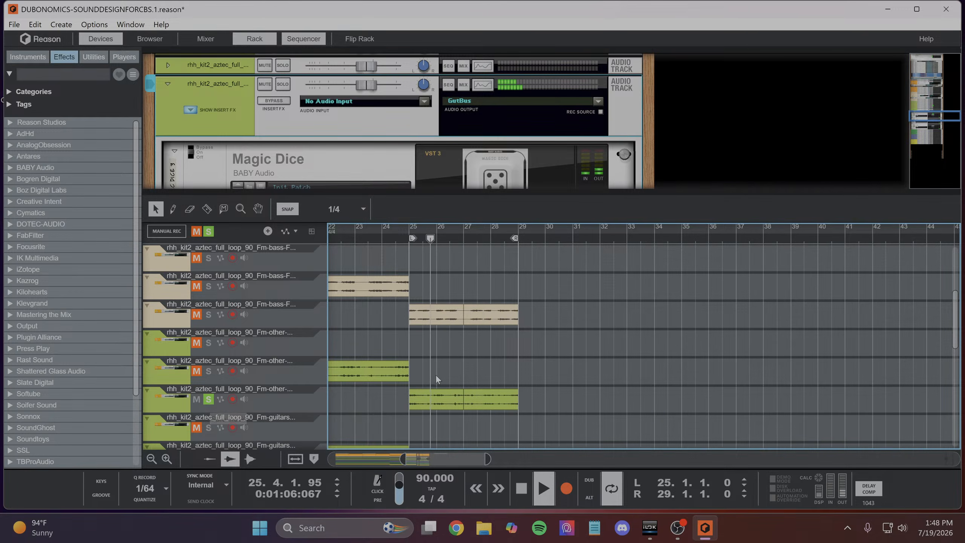
scroll(436, 376, "down", 3)
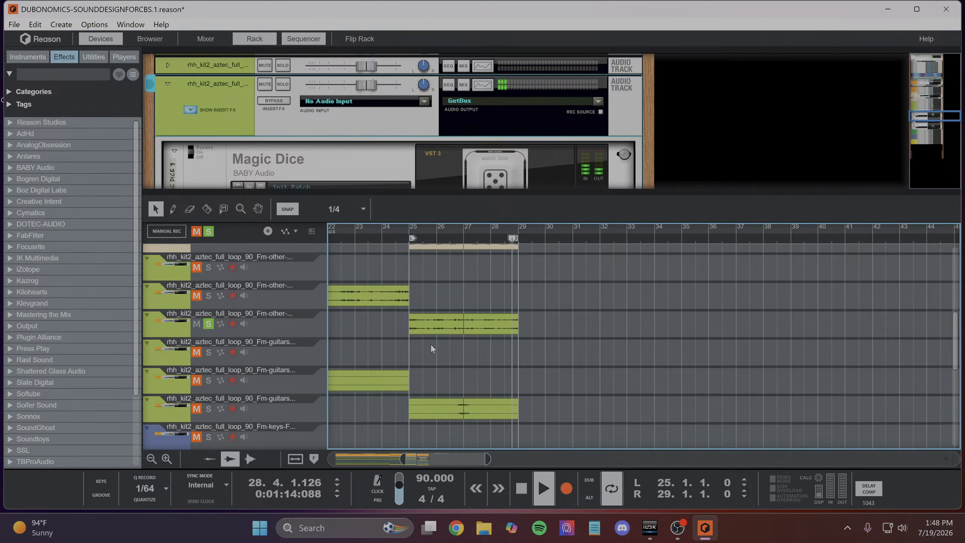
left_click(209, 323)
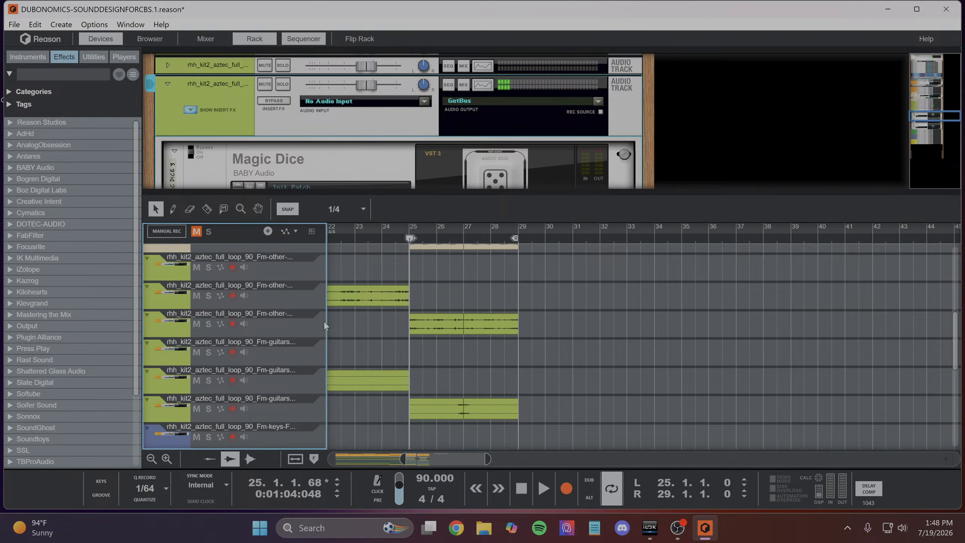
- Move the loop's start to bar 1 and play the whole arrangement from the beginning while reviewing its tracks
scroll(546, 308, "up", 4)
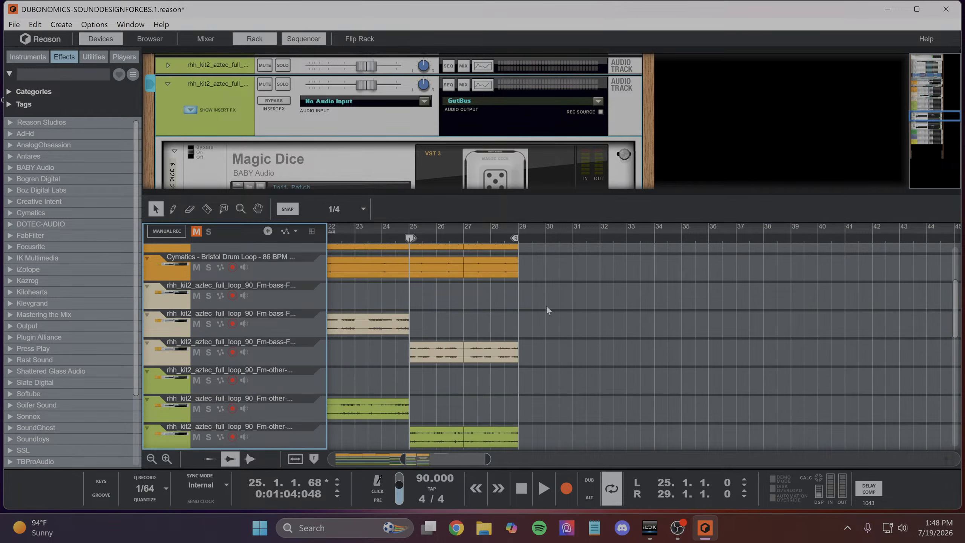
left_click(412, 238)
key("shift+Return")
scroll(475, 250, "left", 2)
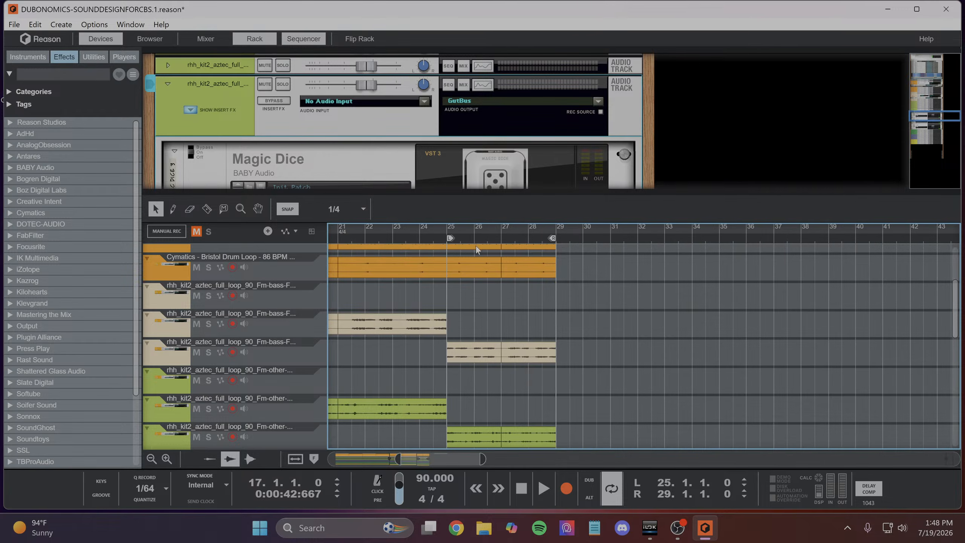
left_click_drag(449, 238, 272, 264)
left_click_drag(380, 458, 332, 458)
left_click_drag(361, 236, 262, 250)
key("space")
scroll(420, 302, "up", 1)
scroll(421, 301, "down", 6)
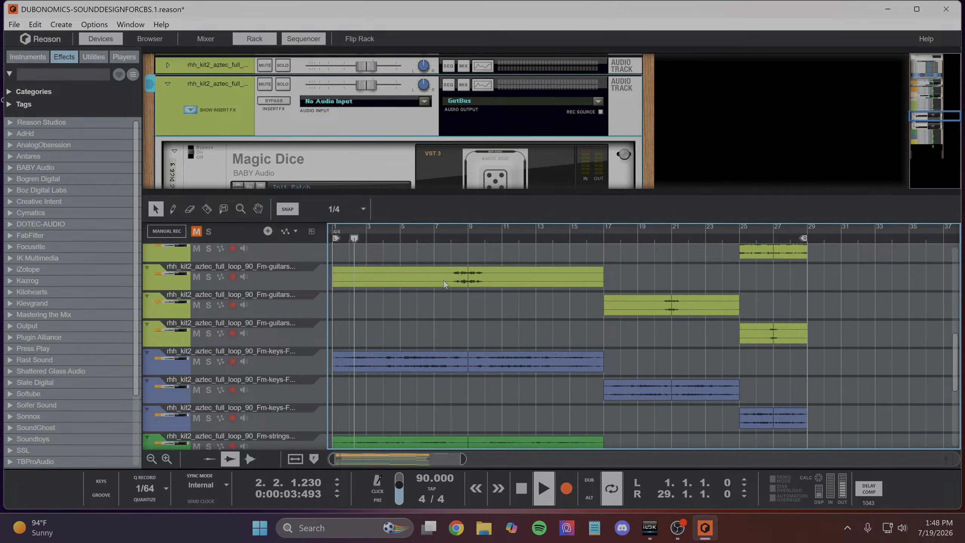
scroll(516, 334, "up", 7)
scroll(528, 347, "down", 3)
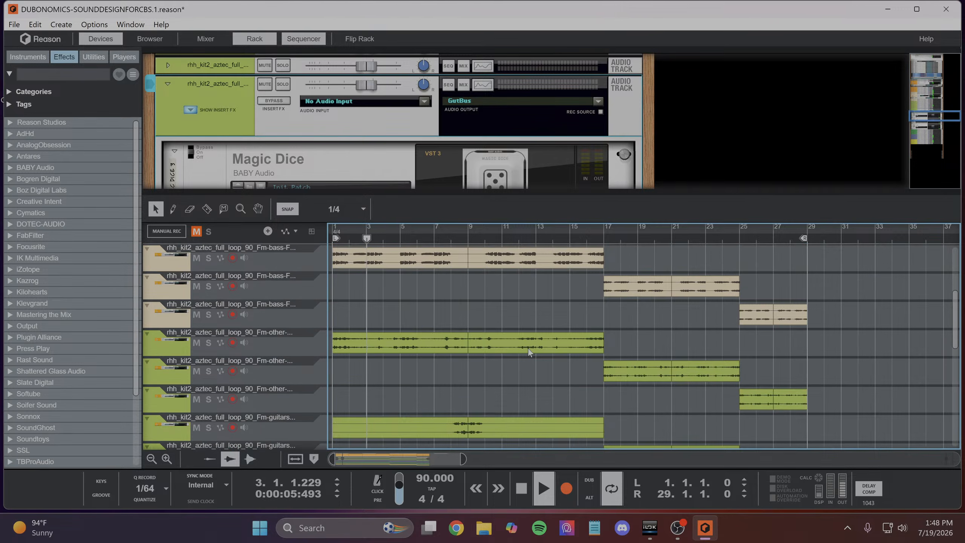
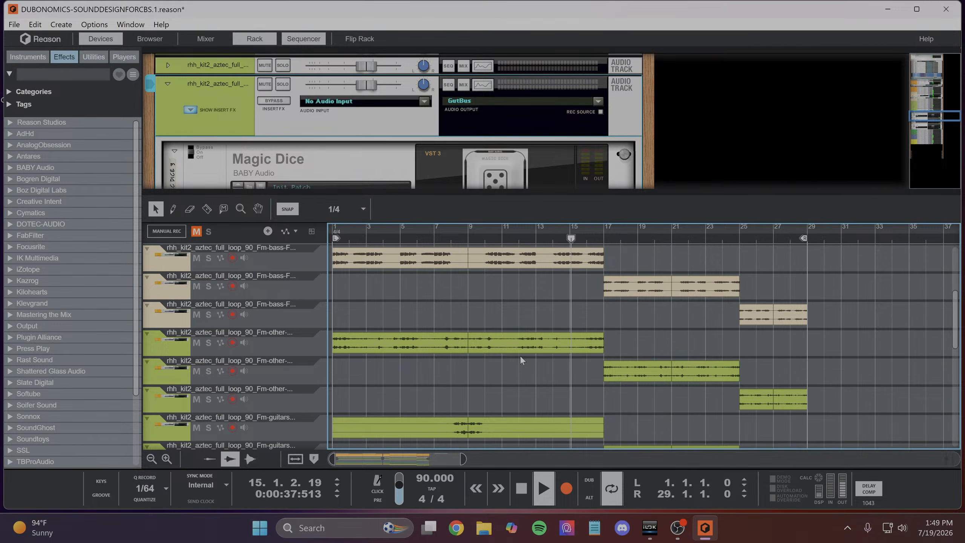
- Review the arrangement's tracks during playback and set the loop to run from bar 17 to bar 21
scroll(536, 276, "up", 4)
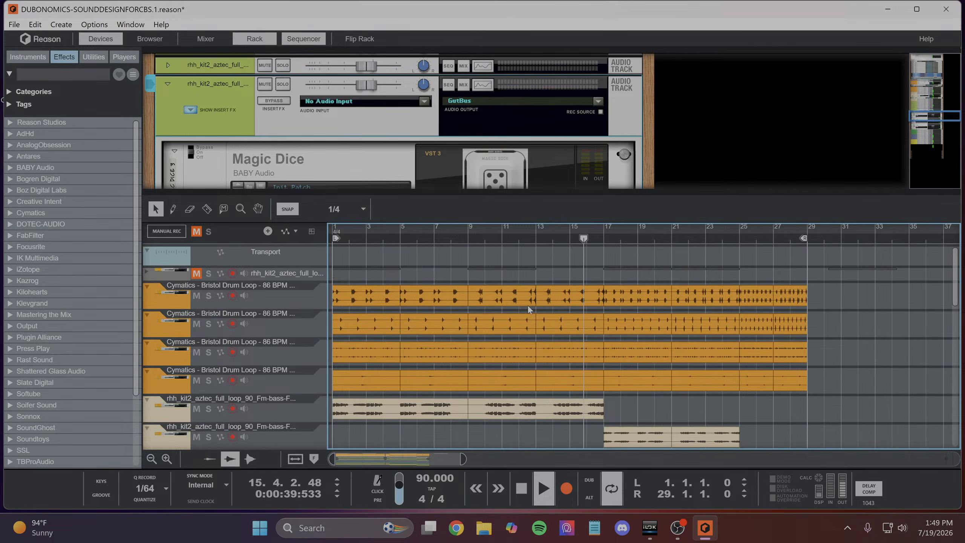
scroll(476, 280, "down", 4)
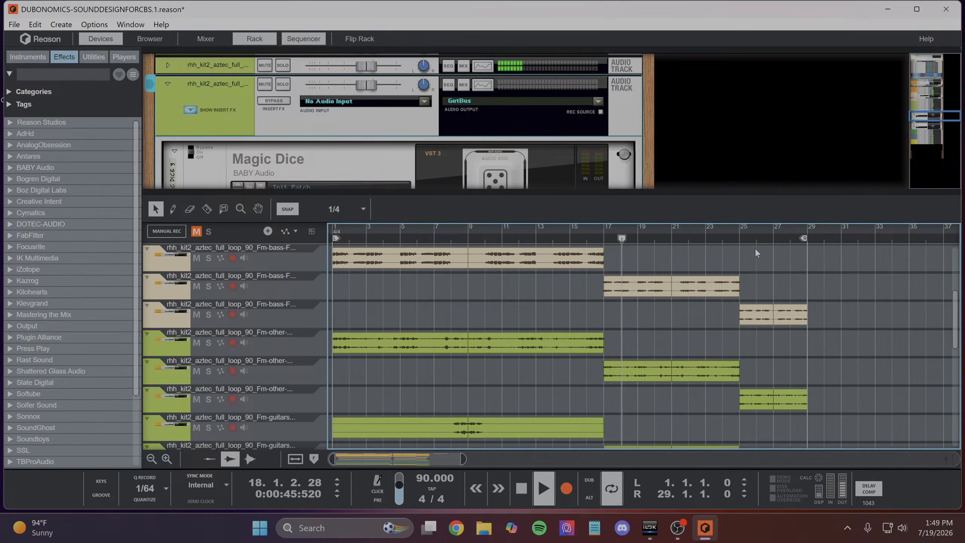
scroll(698, 310, "down", 2)
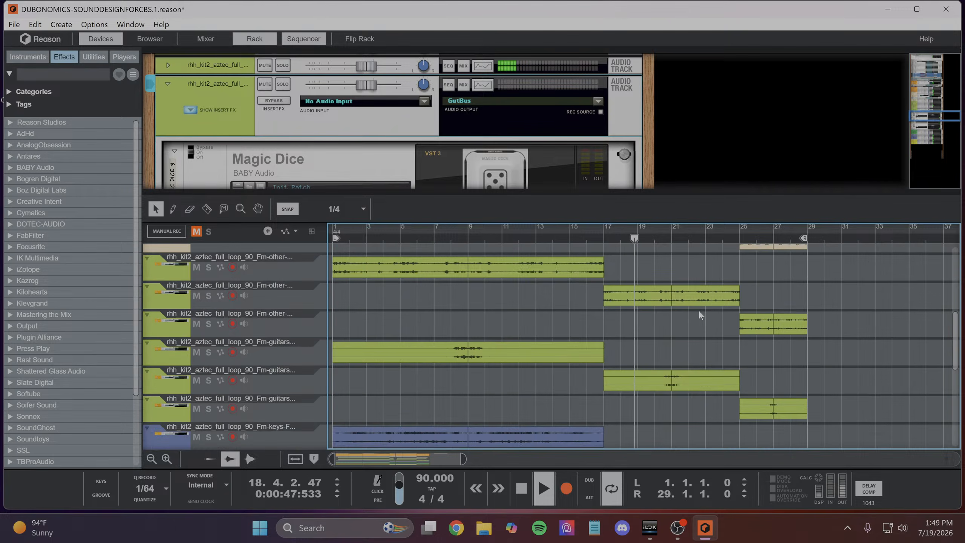
scroll(701, 312, "up", 2)
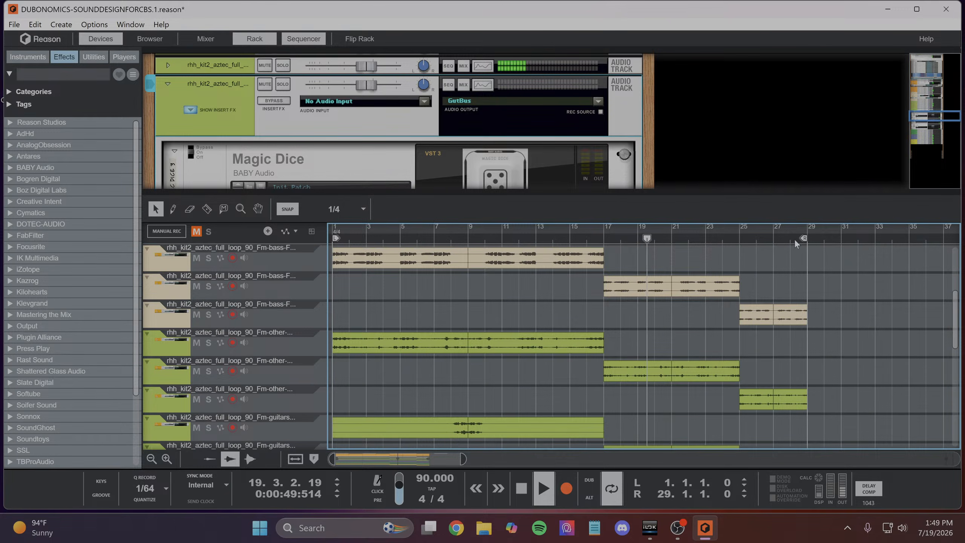
scroll(681, 296, "down", 2)
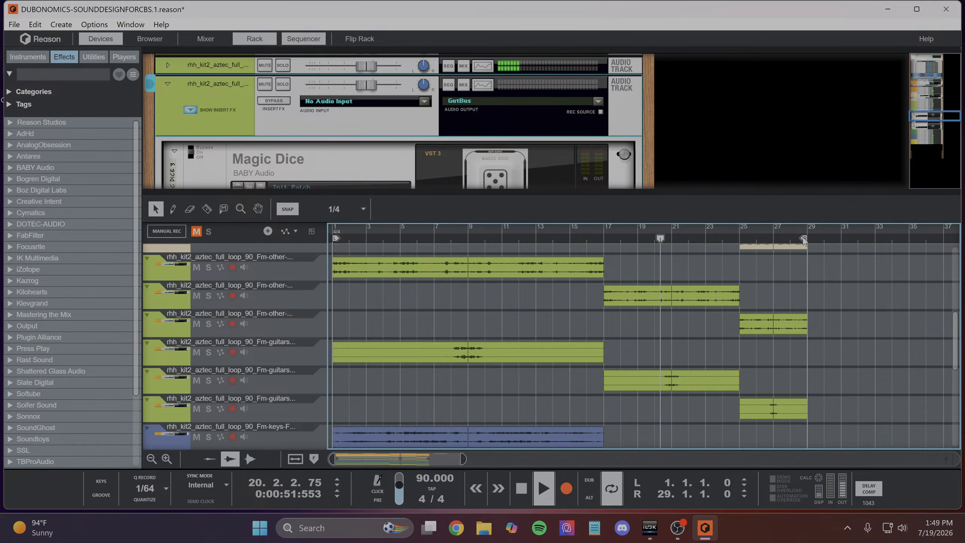
left_click_drag(803, 238, 669, 287)
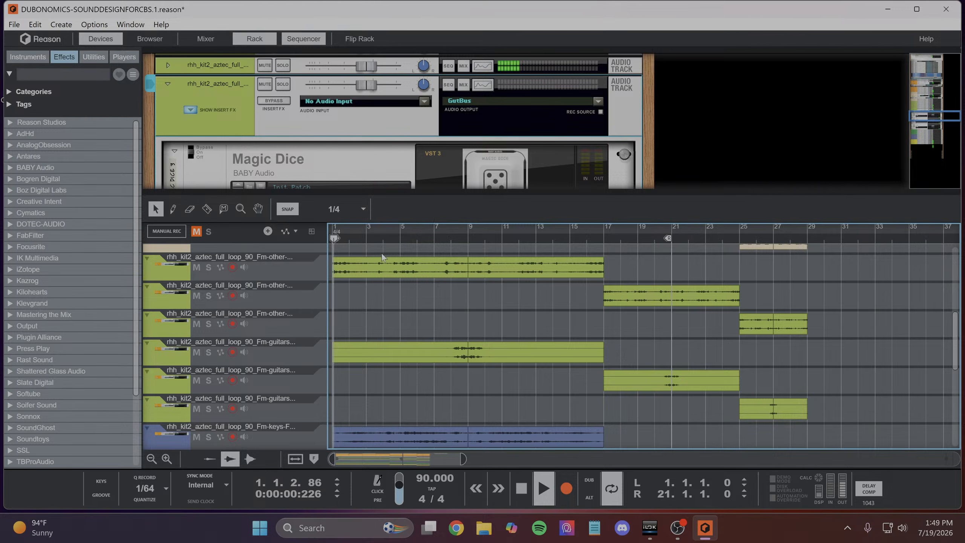
left_click_drag(333, 239, 602, 307)
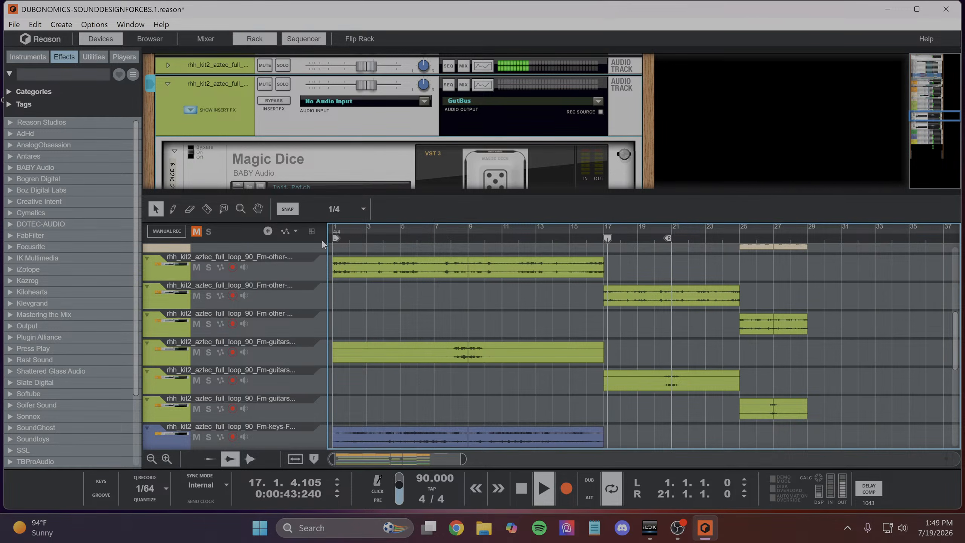
left_click_drag(336, 239, 606, 282)
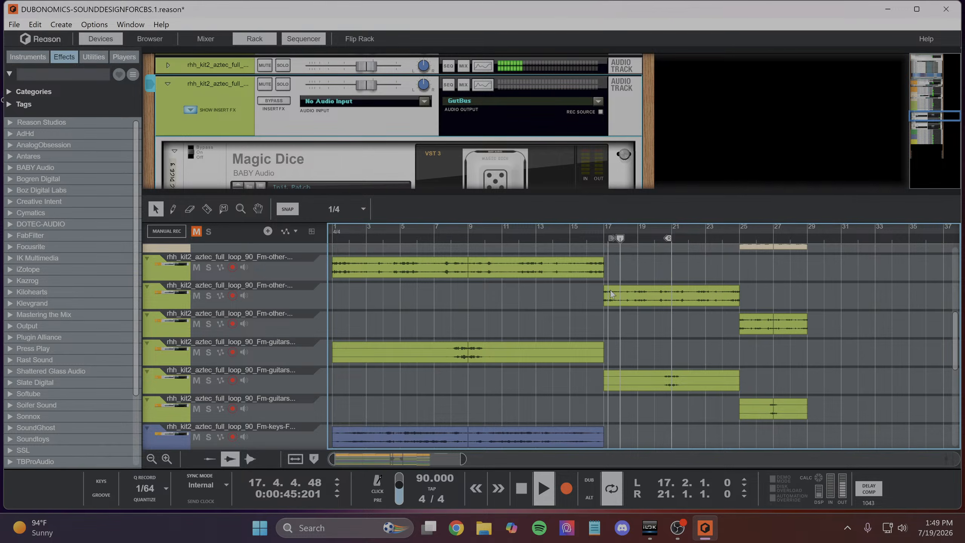
scroll(659, 309, "down", 8)
scroll(652, 363, "up", 7)
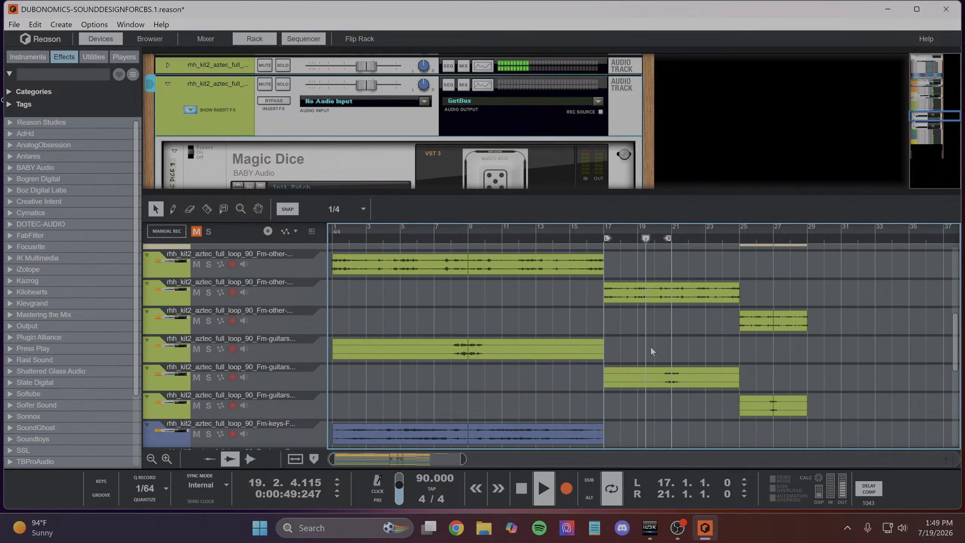
- Solo the second section's keys track while the loop keeps playing
scroll(650, 346, "up", 5)
scroll(649, 347, "down", 10)
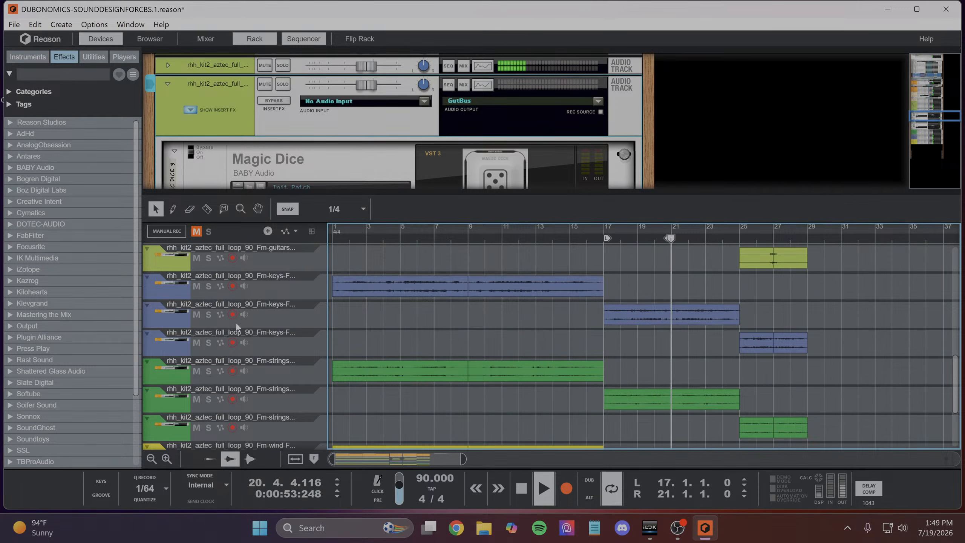
left_click(208, 315)
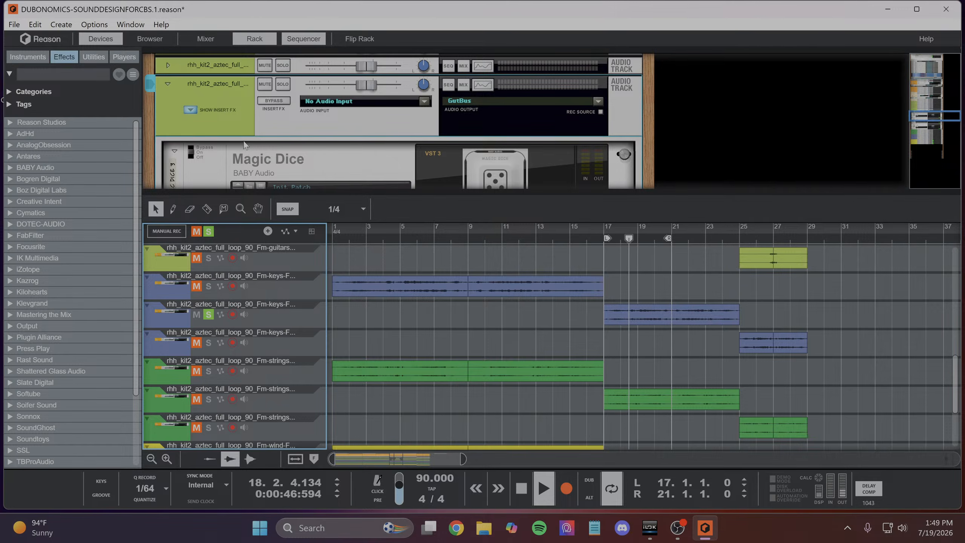
- Open the PianoBus channel's Spectrum EQ, enable its high-pass and low-pass filters, and set the low-pass to about 6.57 kHz
left_click(207, 39)
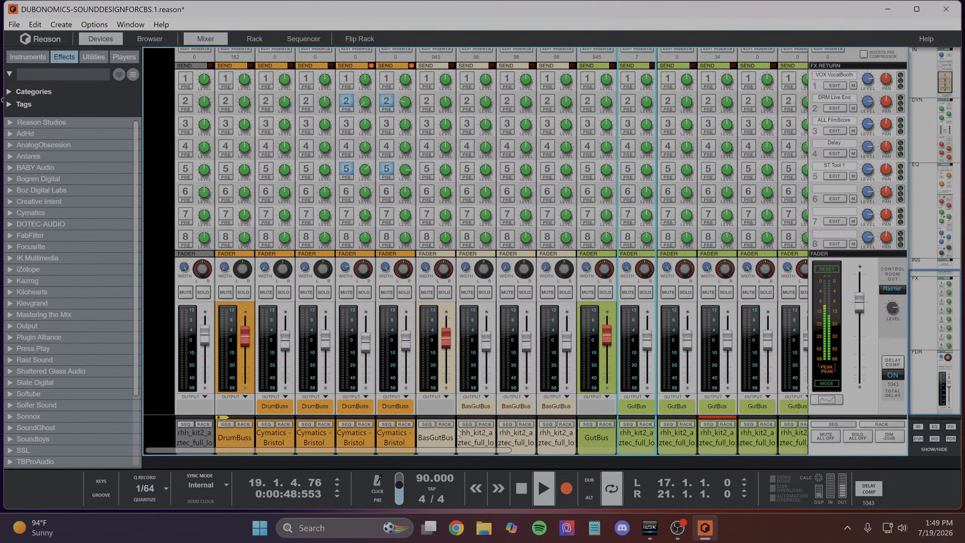
left_click_drag(469, 450, 473, 451)
left_click_drag(620, 460, 697, 461)
scroll(458, 198, "up", 3)
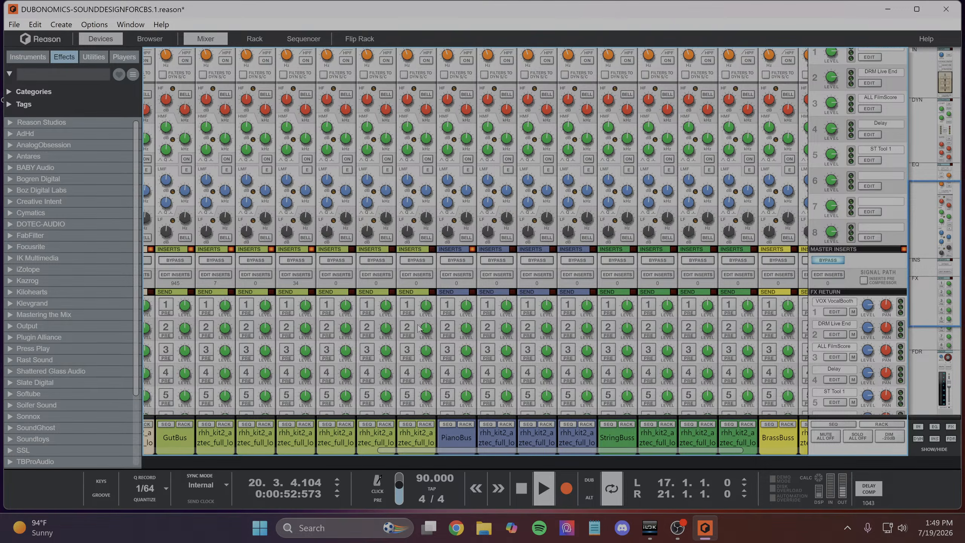
scroll(419, 327, "up", 5)
left_click(455, 246)
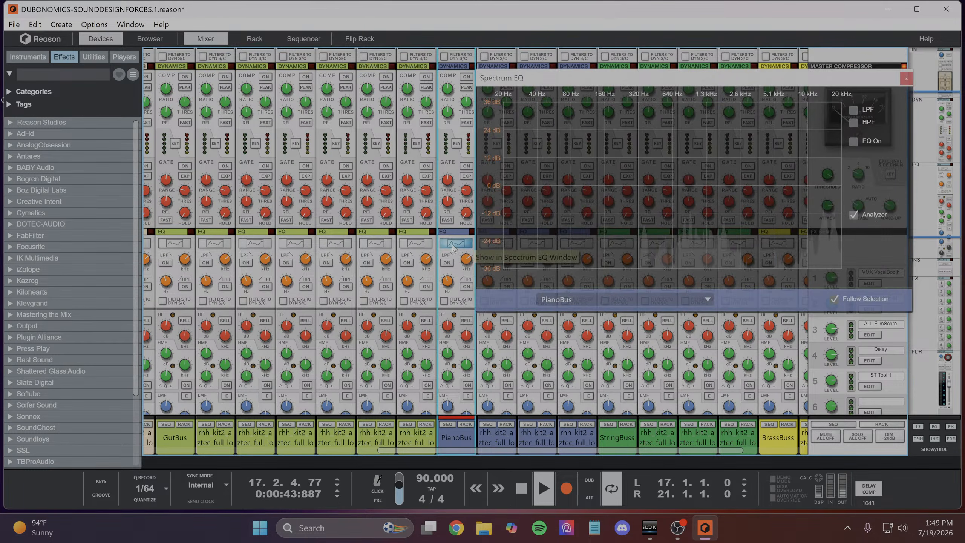
left_click(867, 123)
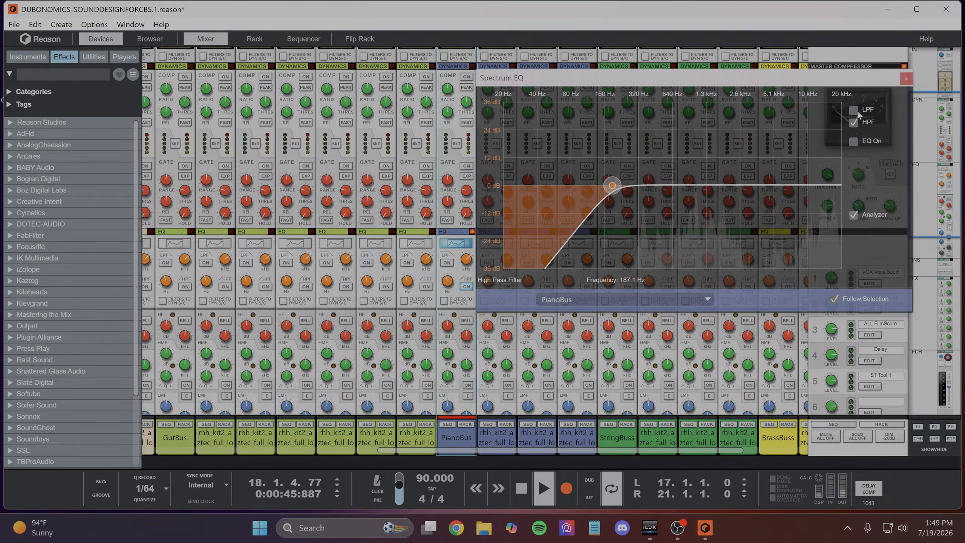
left_click(857, 110)
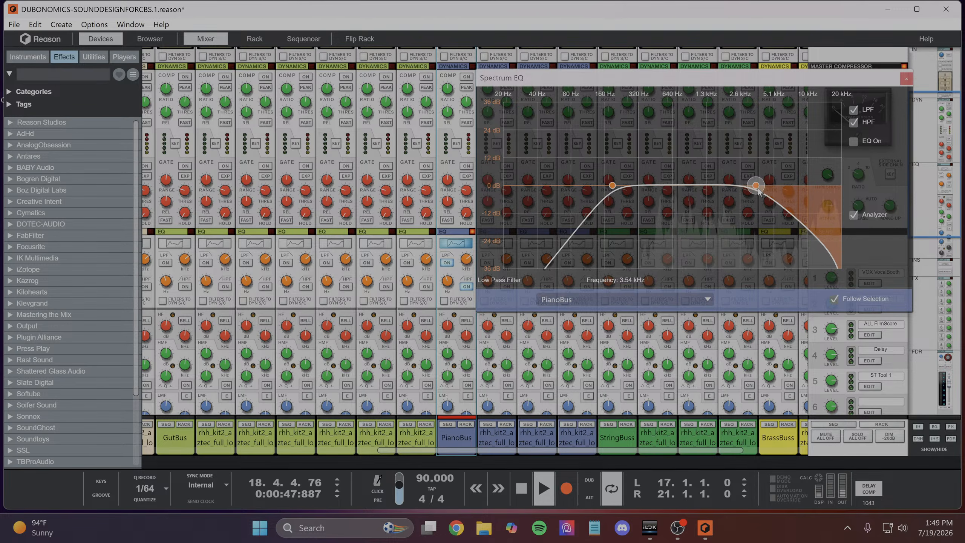
left_click_drag(757, 190, 786, 190)
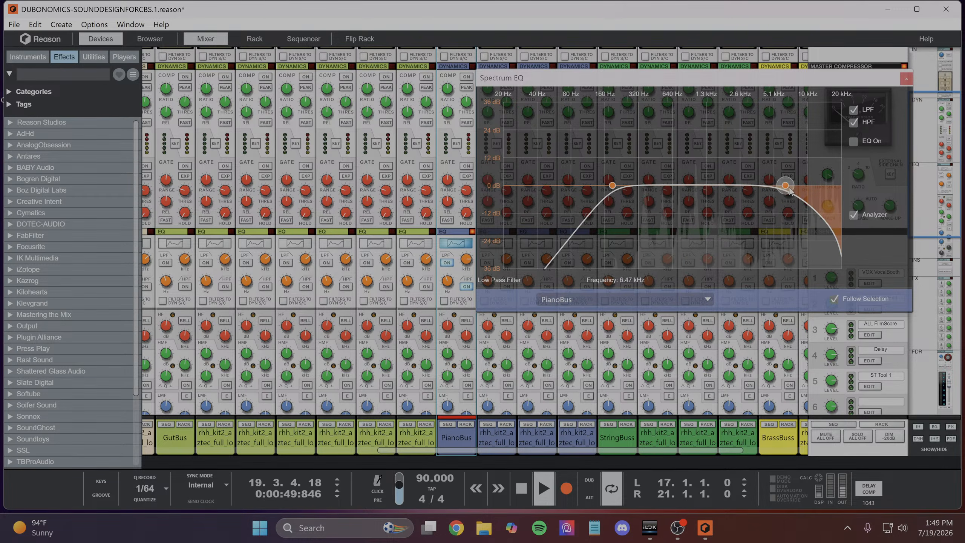
- Enable the PianoBus EQ bands in E Mode, cut the low-frequency band, and raise the low-mid band's frequency
left_click(854, 141)
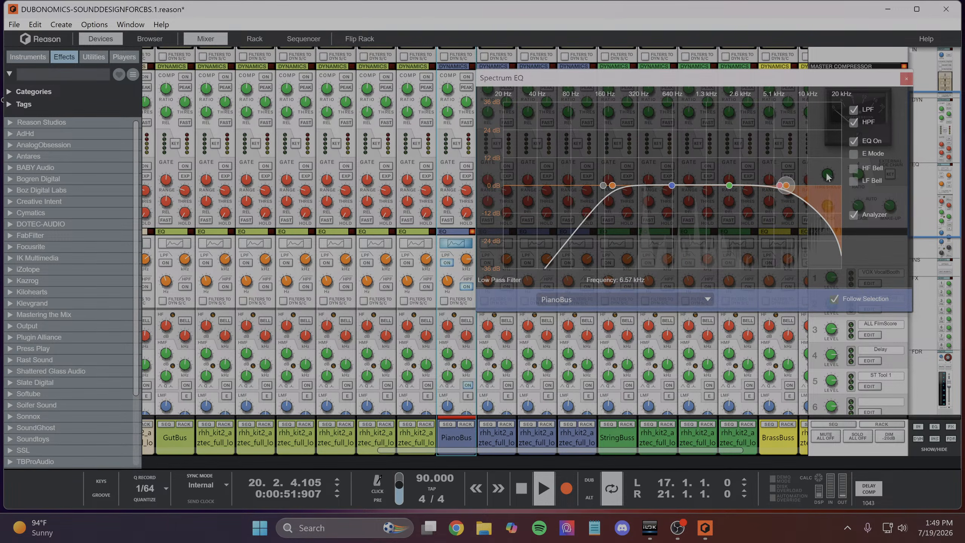
left_click_drag(581, 185, 538, 240)
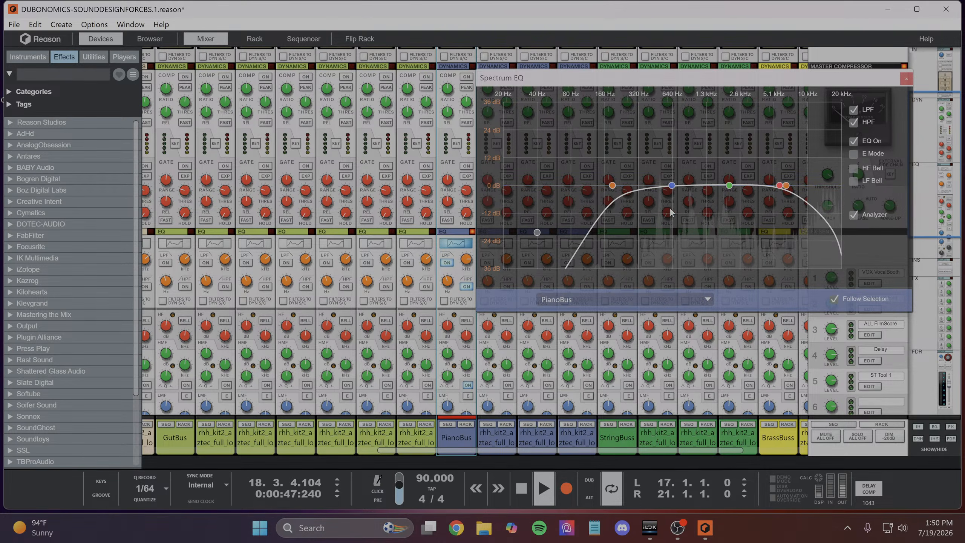
left_click(853, 154)
left_click_drag(660, 185, 692, 188)
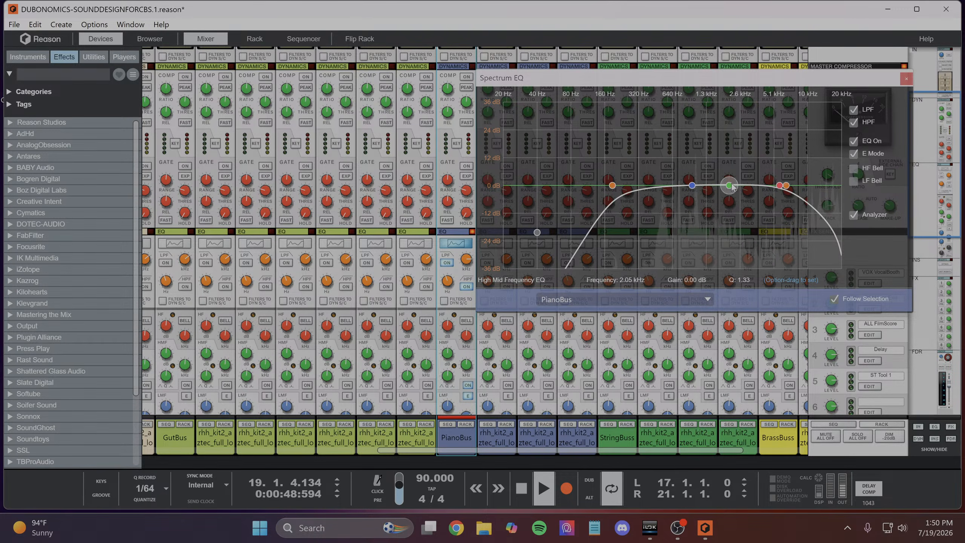
- Cut the PianoBus high-mid band about 8.9 dB near 6.60 kHz, adjust the low-mid band and high-pass filter, and close the Spectrum EQ
left_click_drag(735, 186, 790, 206)
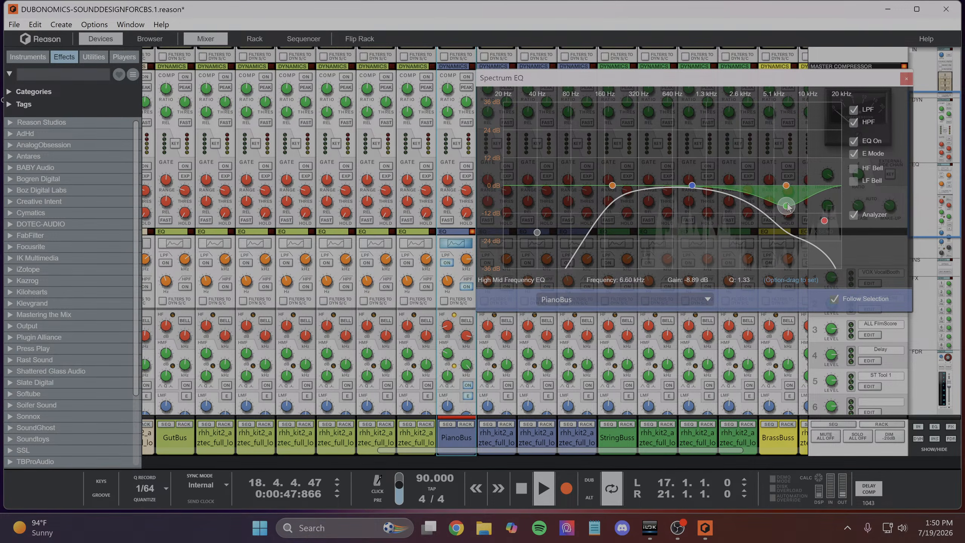
left_click_drag(695, 190, 679, 196)
left_click_drag(612, 185, 617, 185)
left_click(906, 79)
- Bring up the sequencer, clear all solos, and listen to the filtered keys in the full mix
scroll(436, 330, "down", 10)
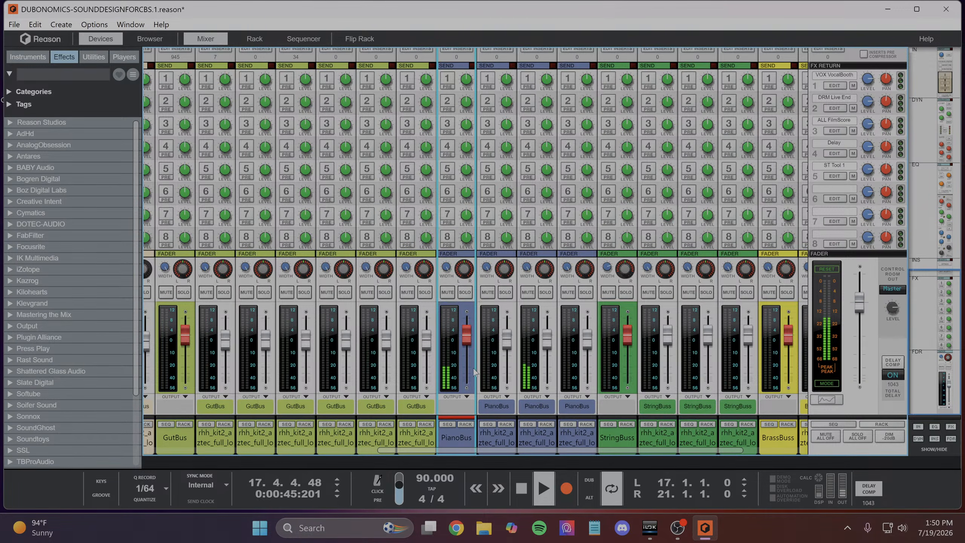
key("F7")
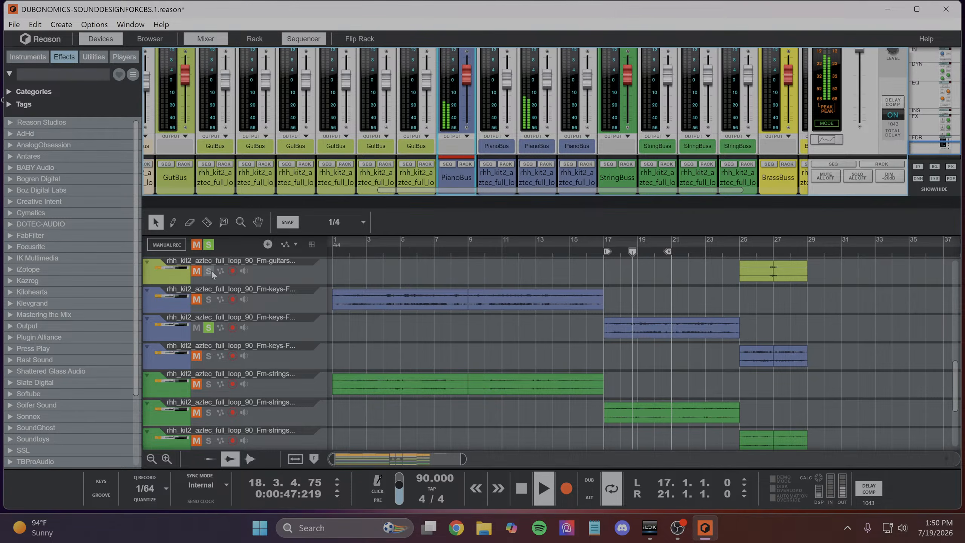
left_click(208, 244)
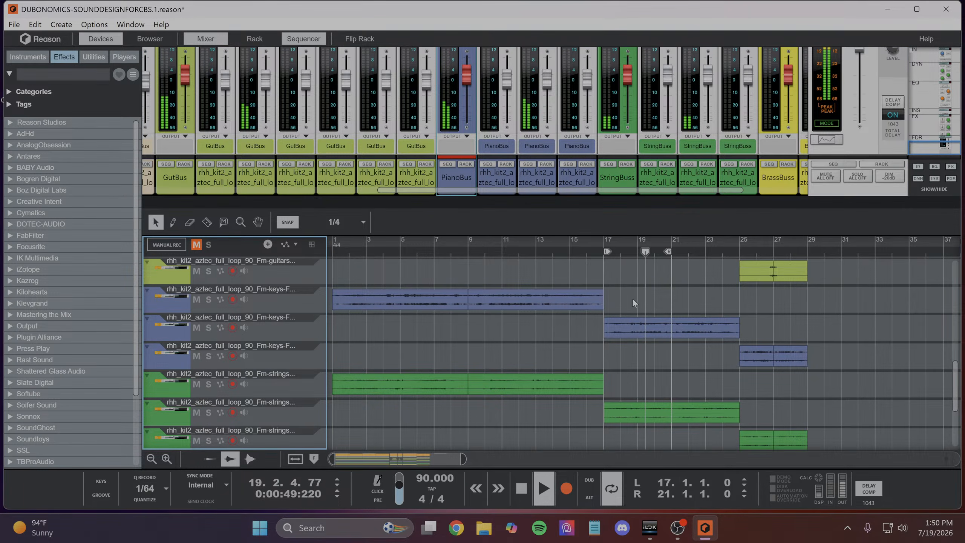
scroll(649, 313, "down", 3)
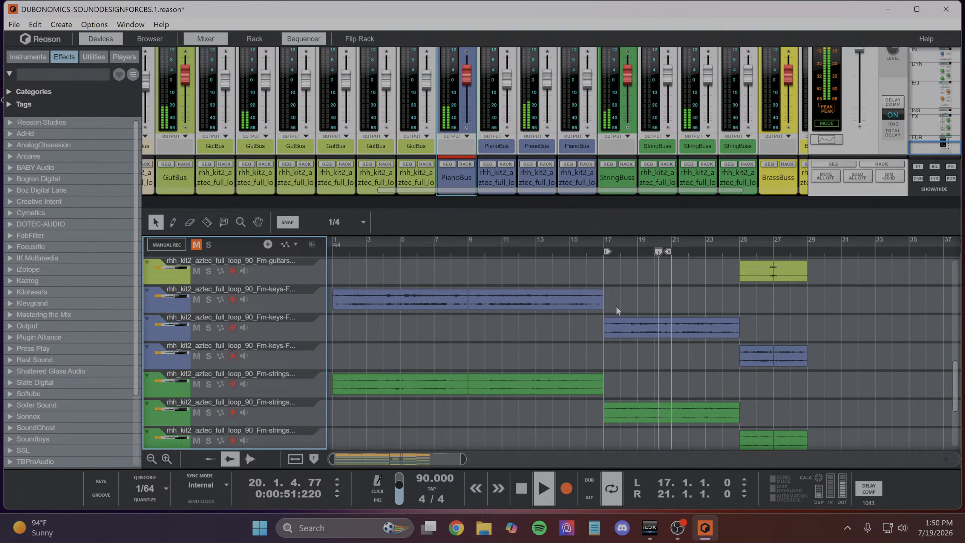
scroll(631, 319, "up", 6)
scroll(629, 322, "down", 3)
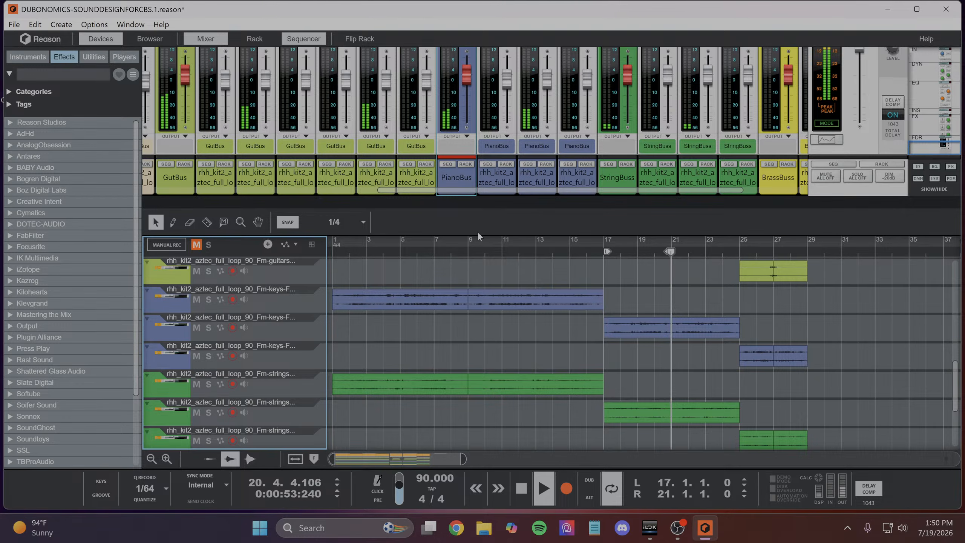
- Solo the second section's keys track again and expand the PianoBus device in the rack to reach its insert effects
left_click(208, 327)
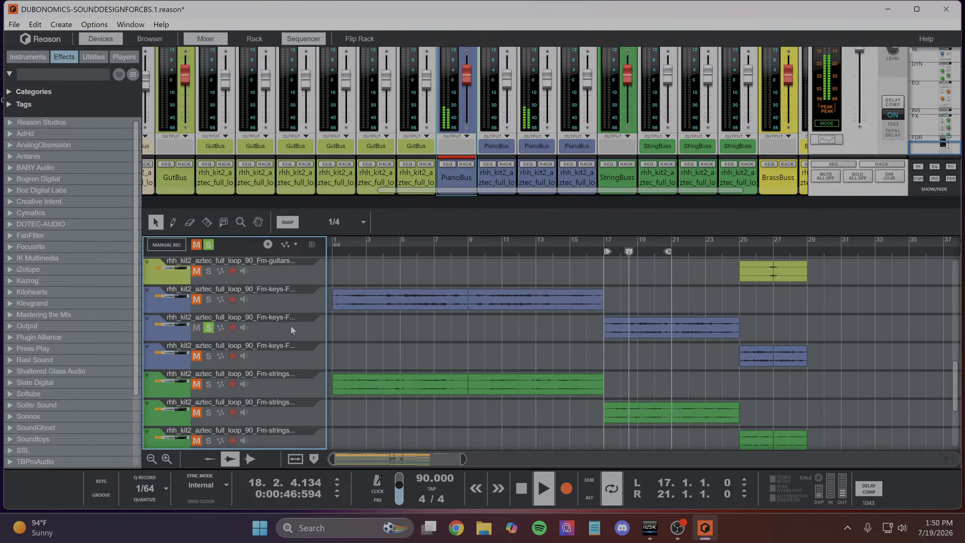
left_click(466, 166)
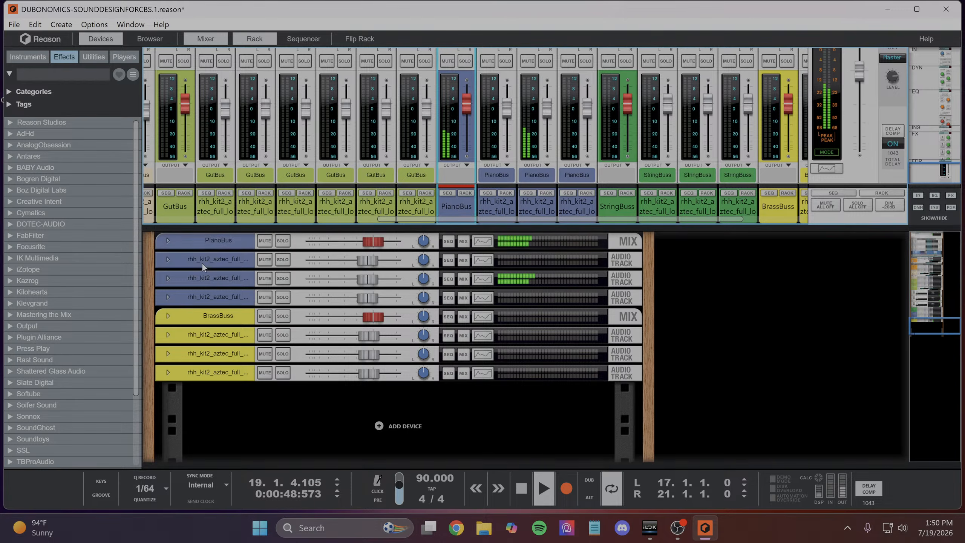
left_click(172, 243)
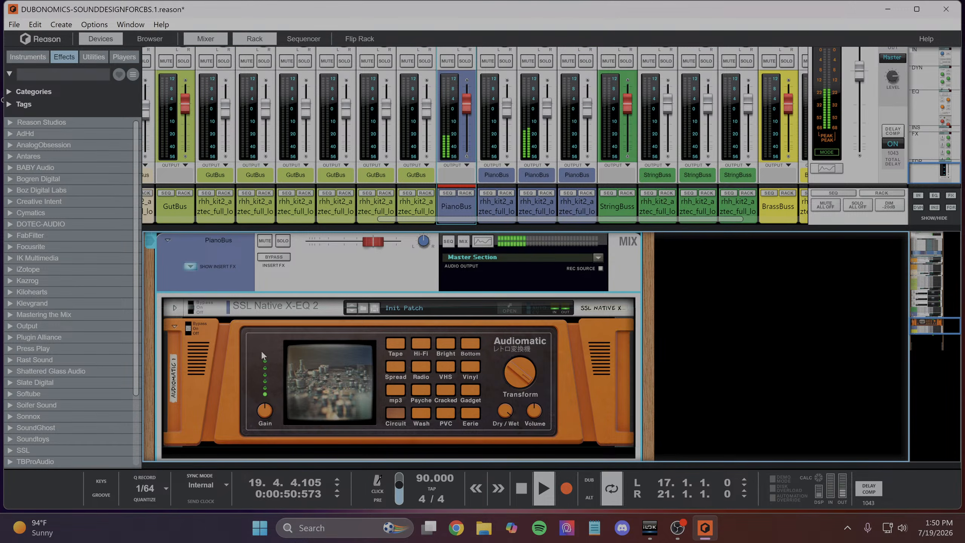
- Set the PianoBus Audiomatic's Transform amount to 75% and adjust its Dry/Wet balance
left_click_drag(511, 375, 511, 384)
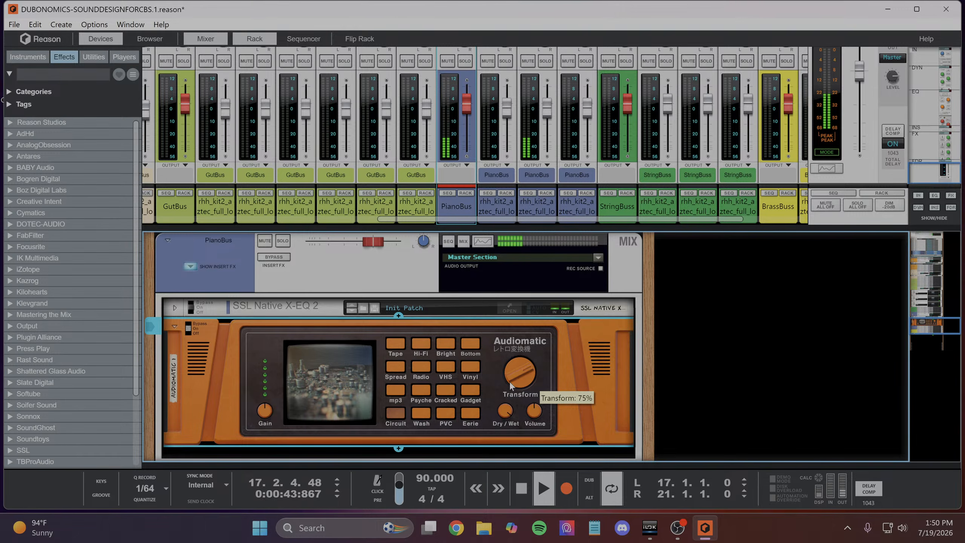
left_click_drag(505, 413, 500, 430)
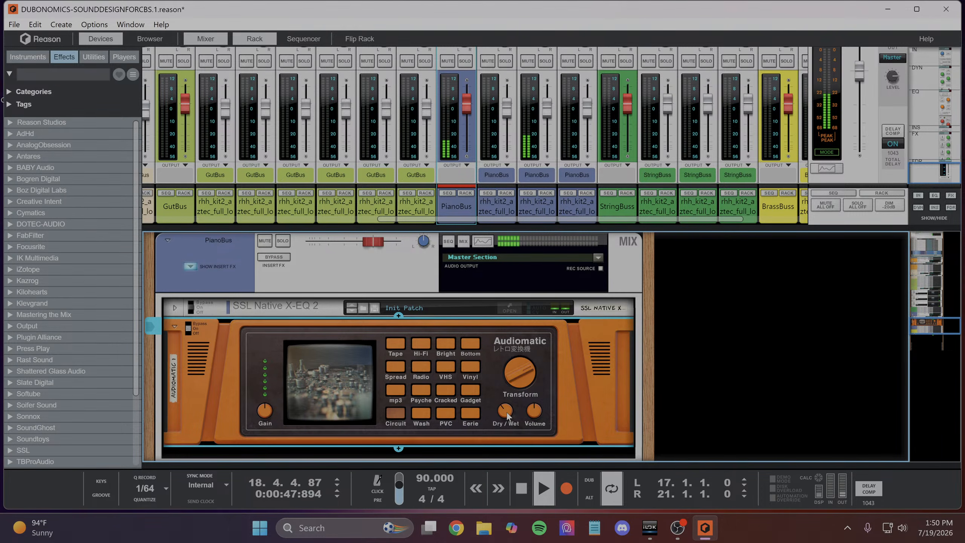
mouse_move(507, 417)
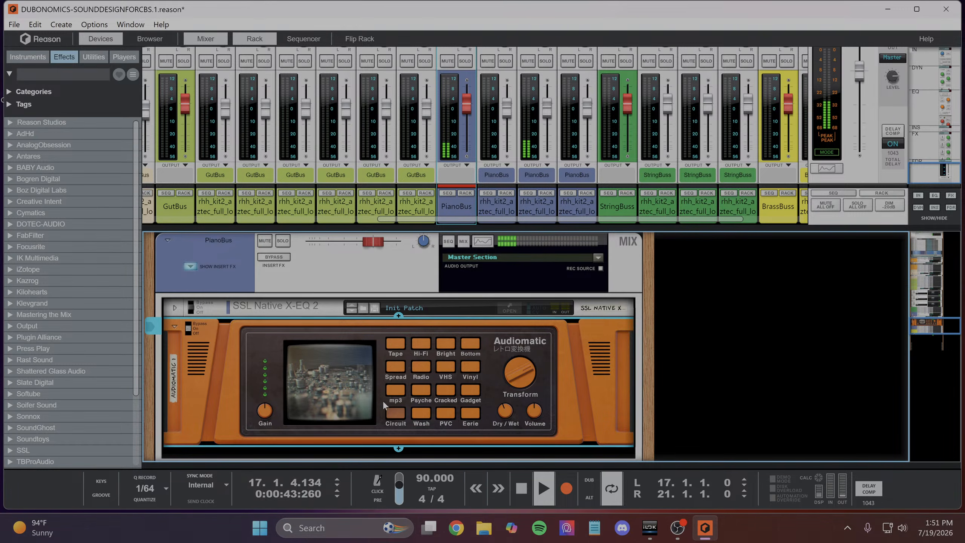
- Audition the PianoBus Audiomatic's Tape, Hi-Fi and Spread presets on the soloed keys and choose Cracked
left_click(401, 345)
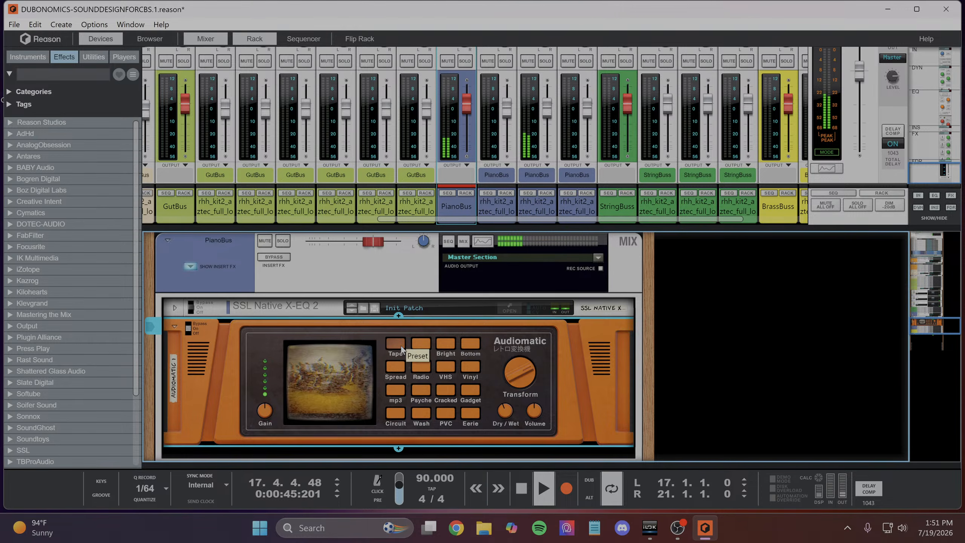
left_click(422, 346)
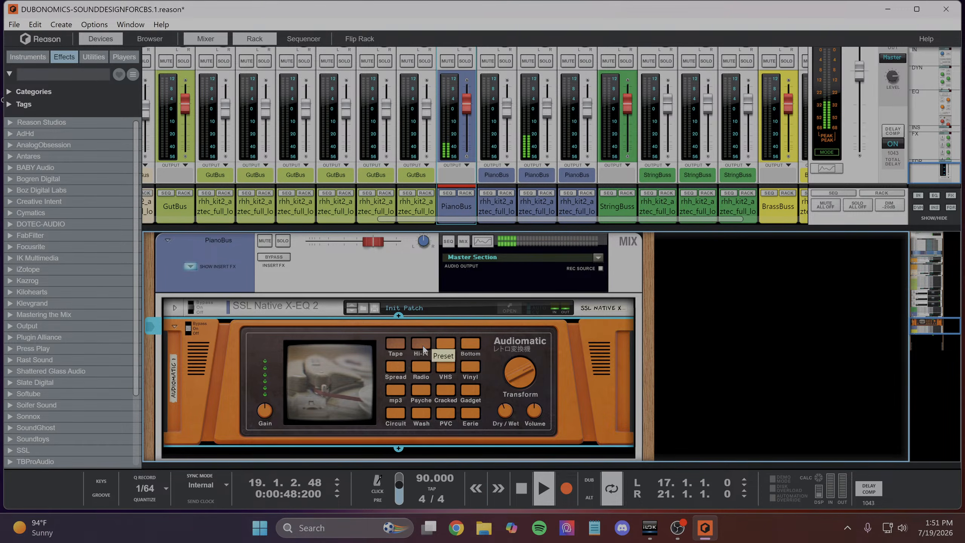
left_click(394, 371)
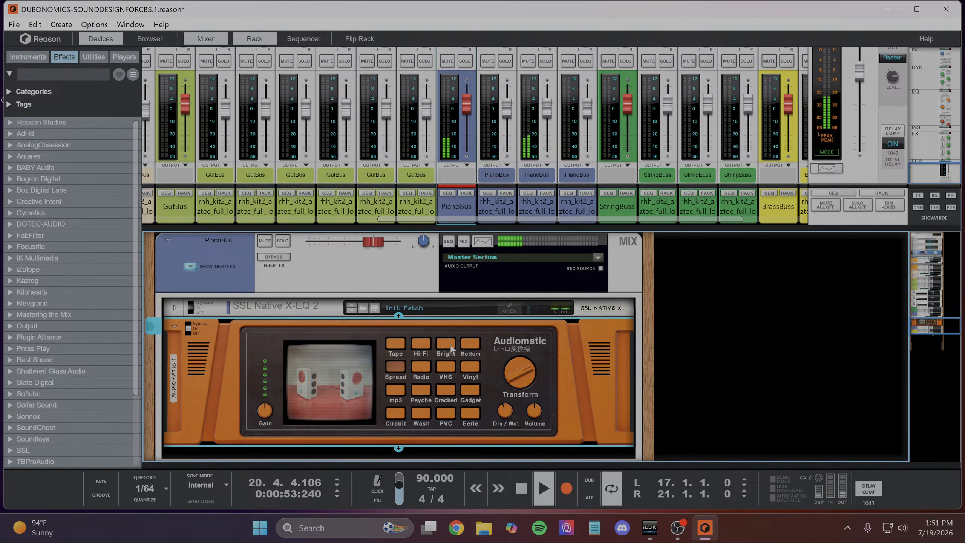
left_click(447, 391)
mouse_move(521, 352)
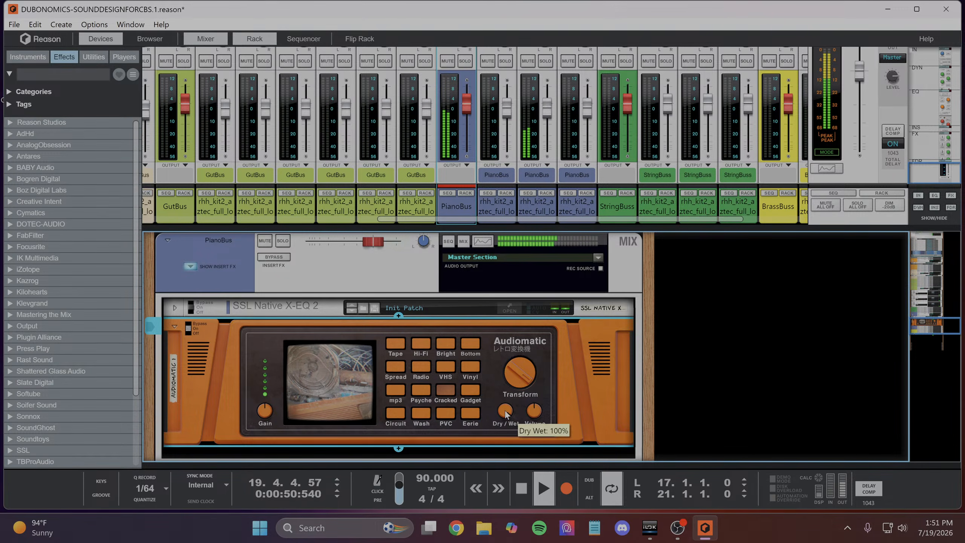
- Adjust the Audiomatic's Gain and Transform knobs and lower its Volume to about -17.1 dB
mouse_move(263, 412)
left_mouse_down()
mouse_move(265, 425)
mouse_move(268, 414)
left_mouse_up()
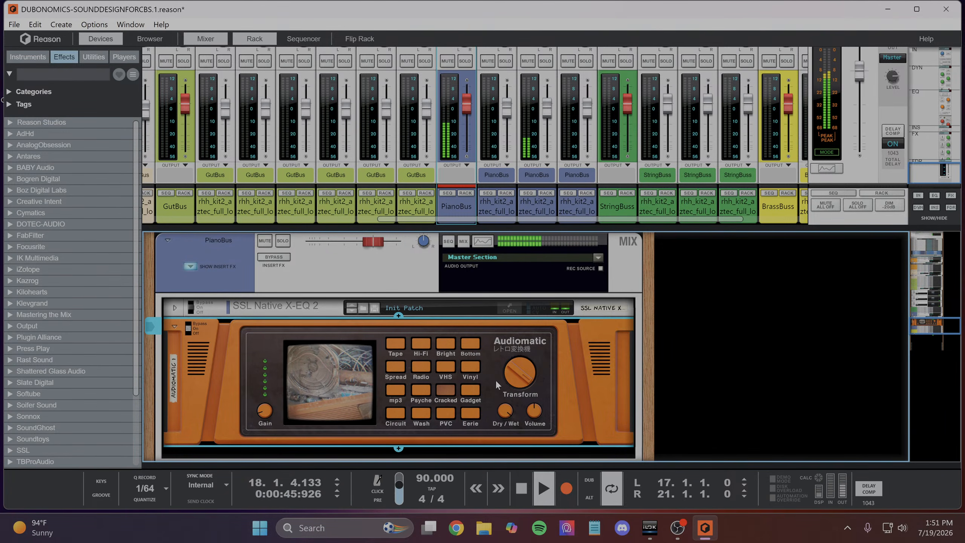
left_click_drag(268, 412, 269, 397)
left_click_drag(536, 412, 533, 434)
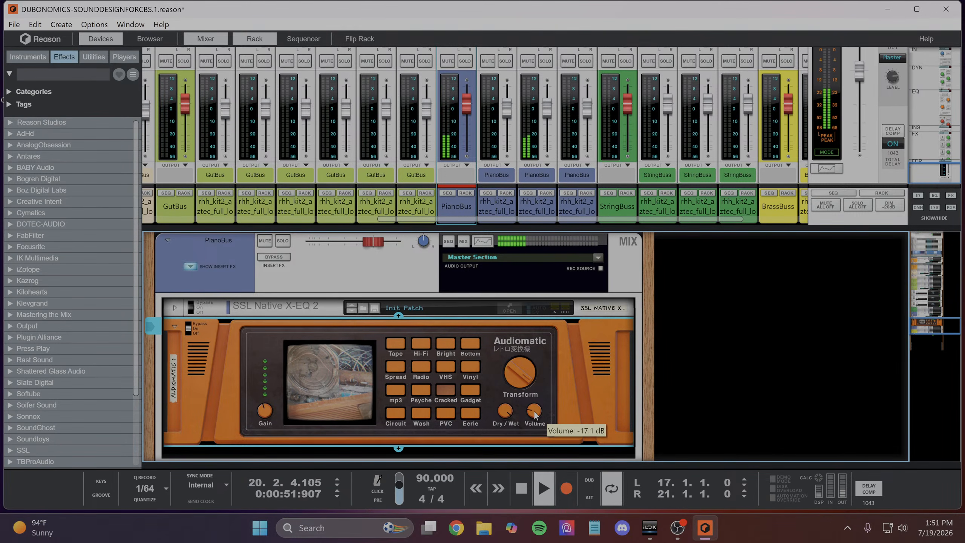
left_click_drag(519, 371, 518, 379)
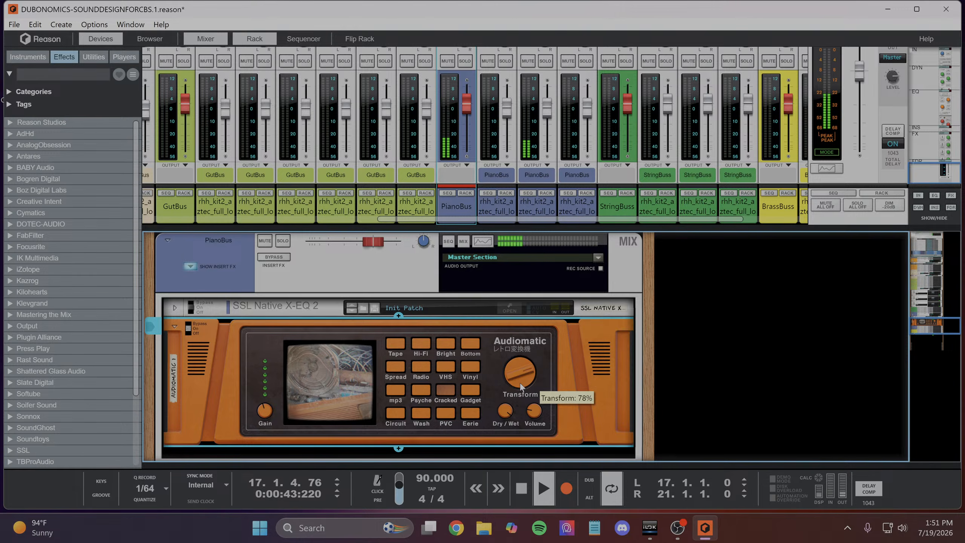
mouse_move(517, 376)
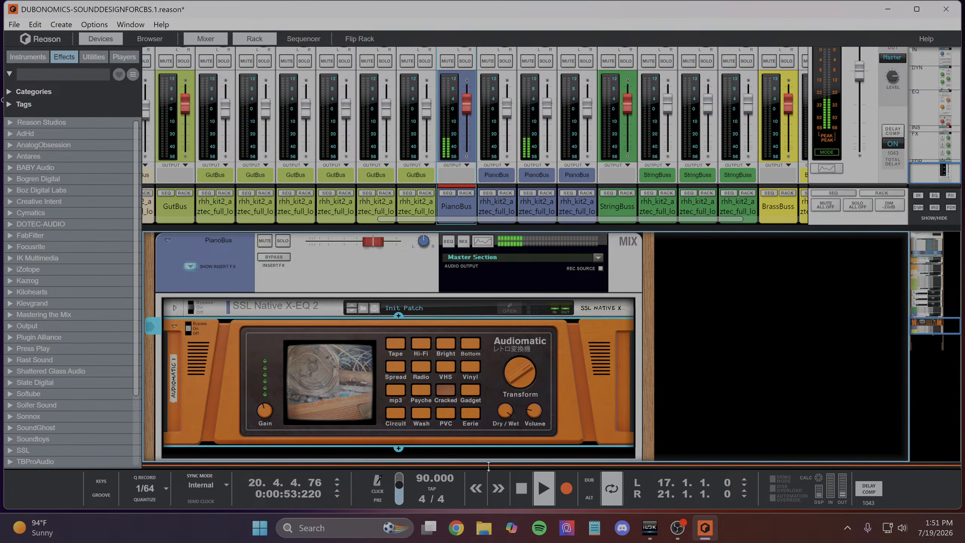
- Bring up the sequencer, clear all solos, and compare the second section's keys soloed and in the full mix
key("F7")
left_click(209, 362)
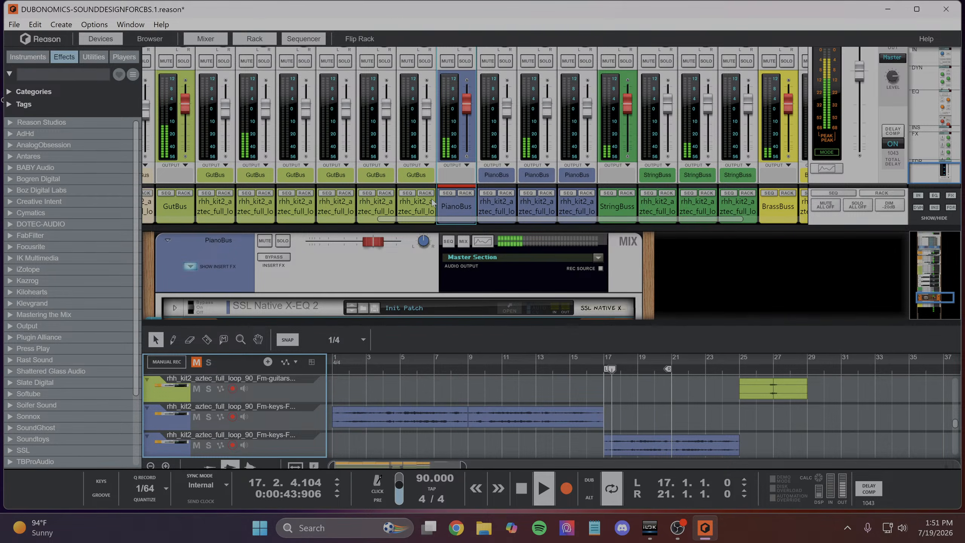
left_click(208, 445)
left_click(208, 445)
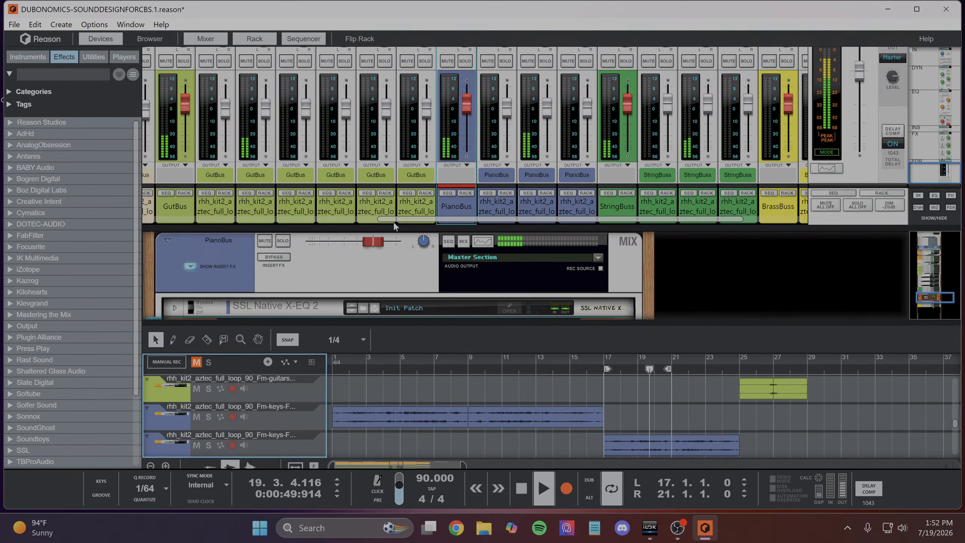
- Enlarge the sequencer view, set the loop to bars 1 through 9, and restart playback from bar 1
left_click_drag(396, 228, 395, 57)
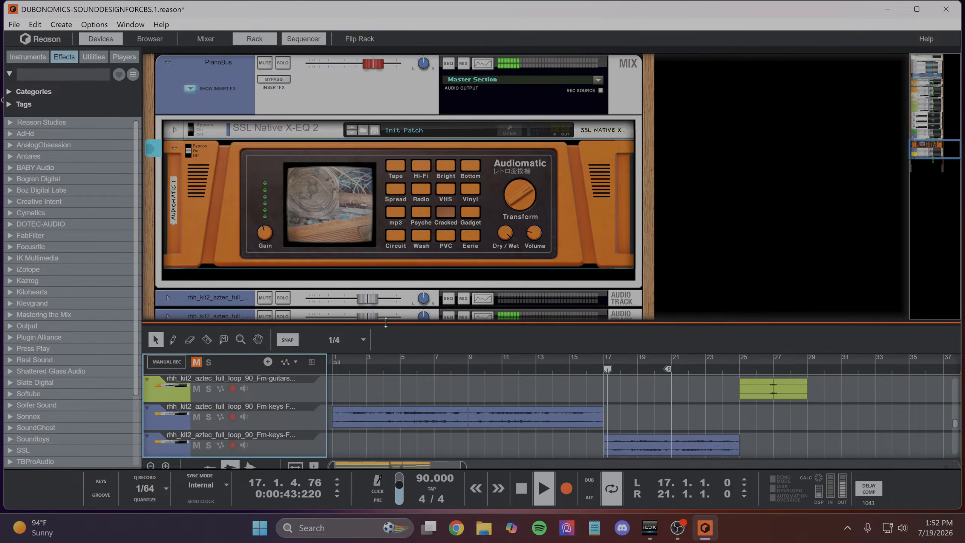
left_click_drag(383, 326, 381, 165)
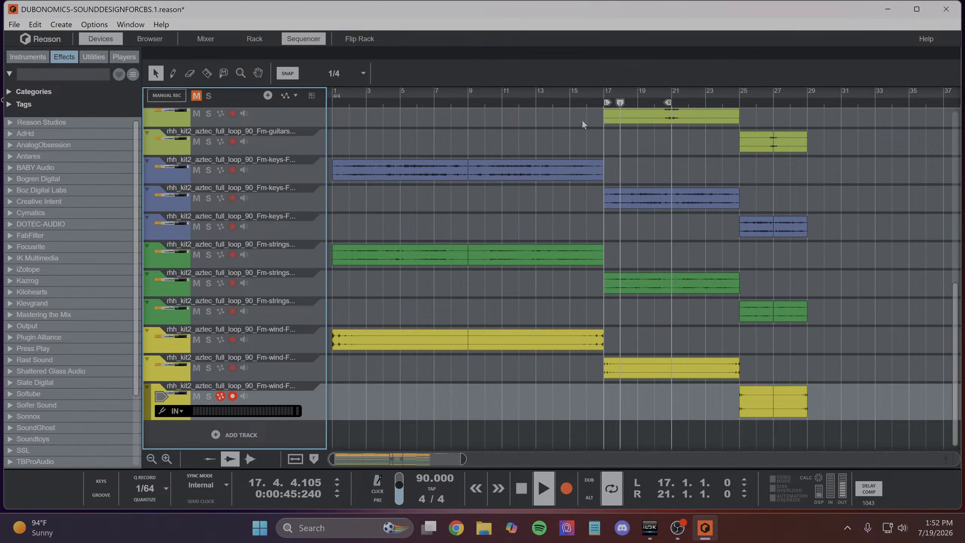
key("space")
left_click_drag(607, 102, 267, 182)
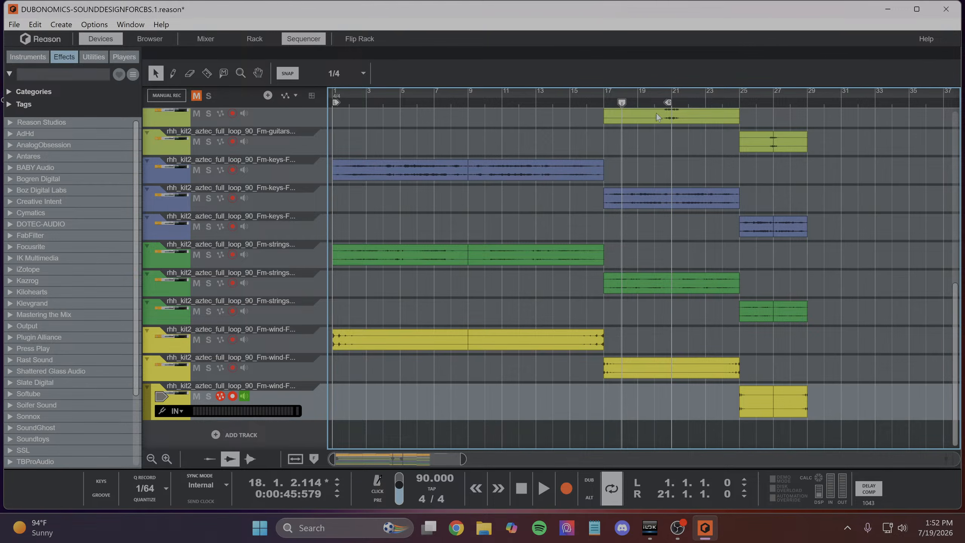
left_click_drag(670, 103, 467, 169)
mouse_move(623, 102)
left_mouse_down()
mouse_move(407, 148)
mouse_move(273, 151)
left_mouse_up()
key("space")
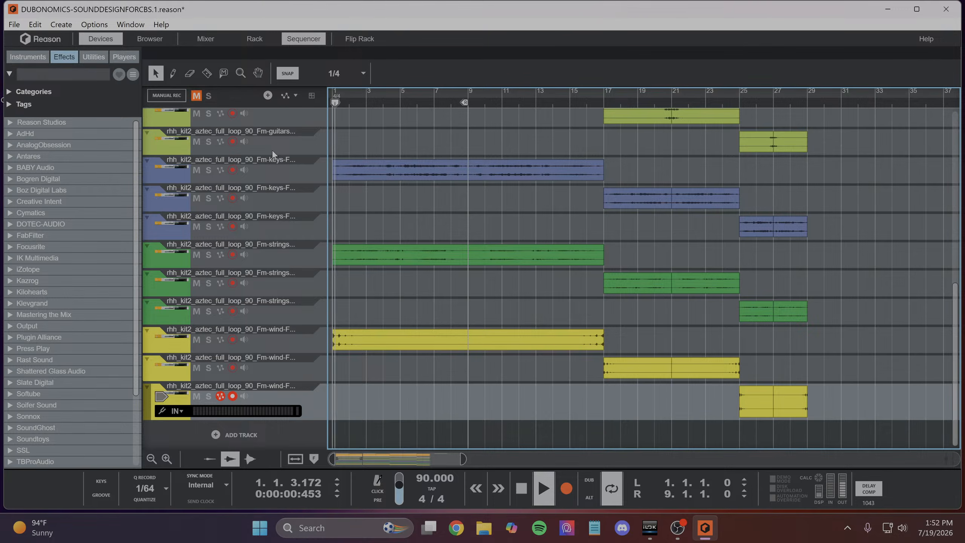
- Solo the first section's keys track and expand that track's device in the rack
scroll(455, 266, "up", 4)
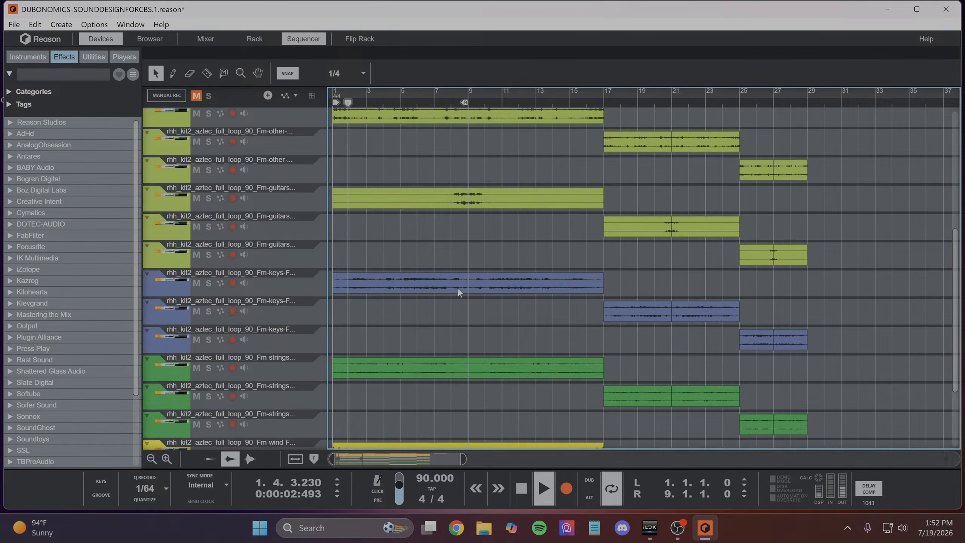
left_click(209, 283)
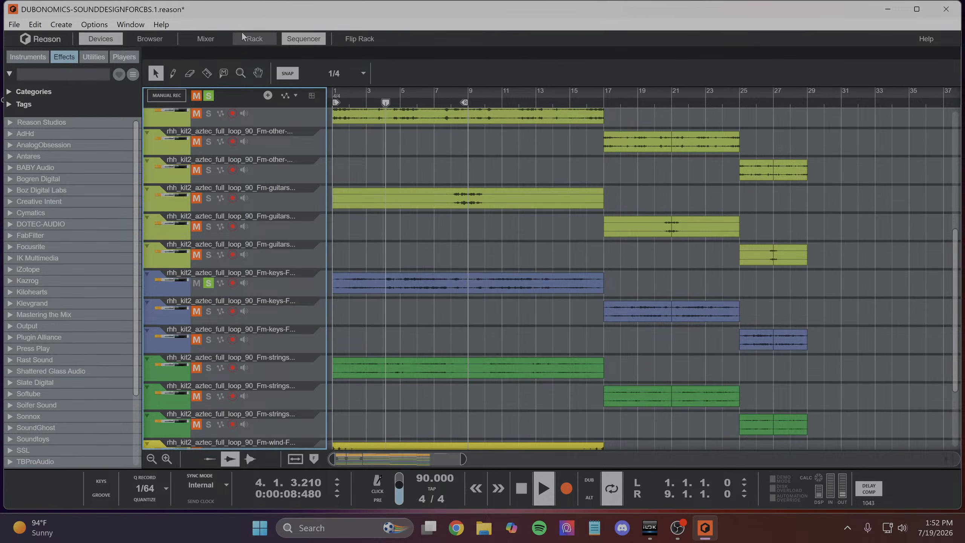
left_click(251, 40)
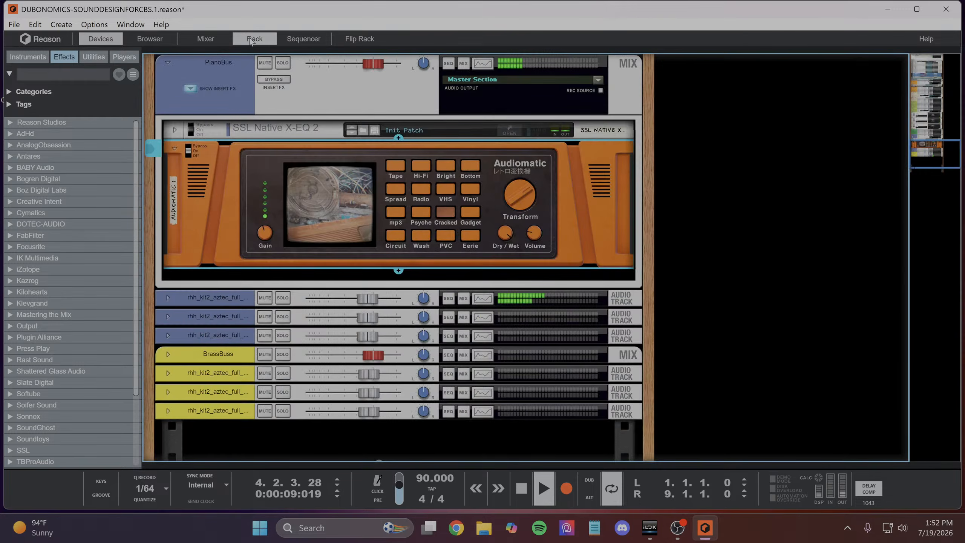
left_click(220, 298)
left_click(167, 298)
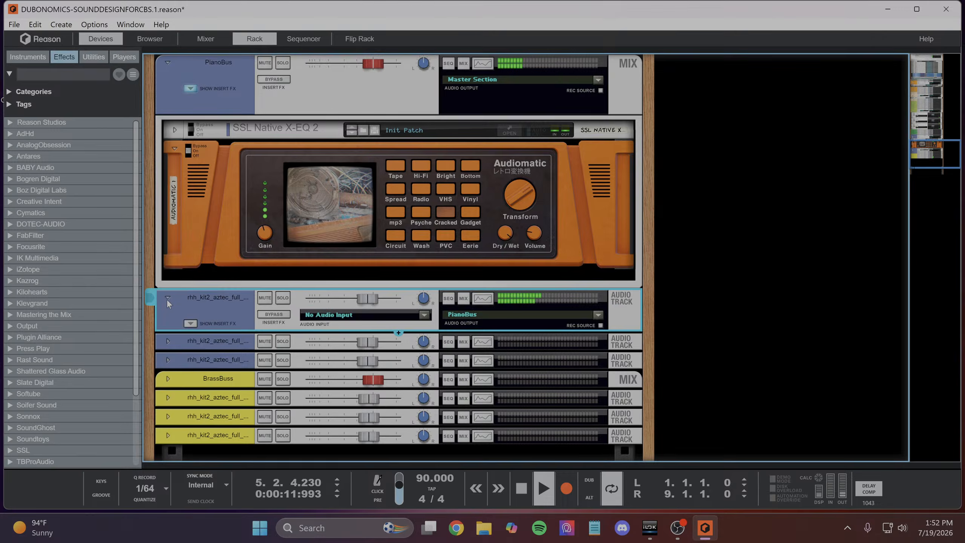
- Add an Alligator Filter Gate as an insert effect on the first section's keys track
right_click(195, 313)
mouse_move(234, 237)
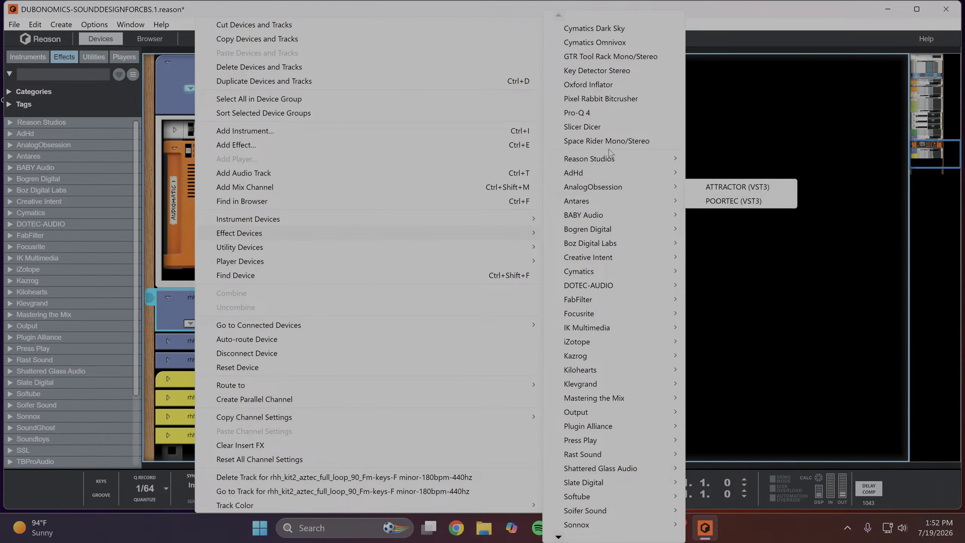
mouse_move(613, 159)
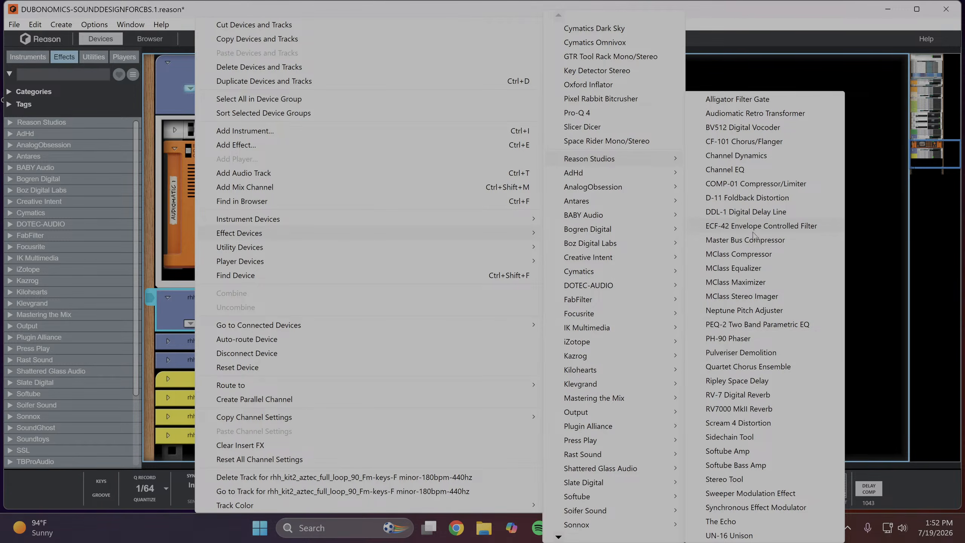
left_click(737, 99)
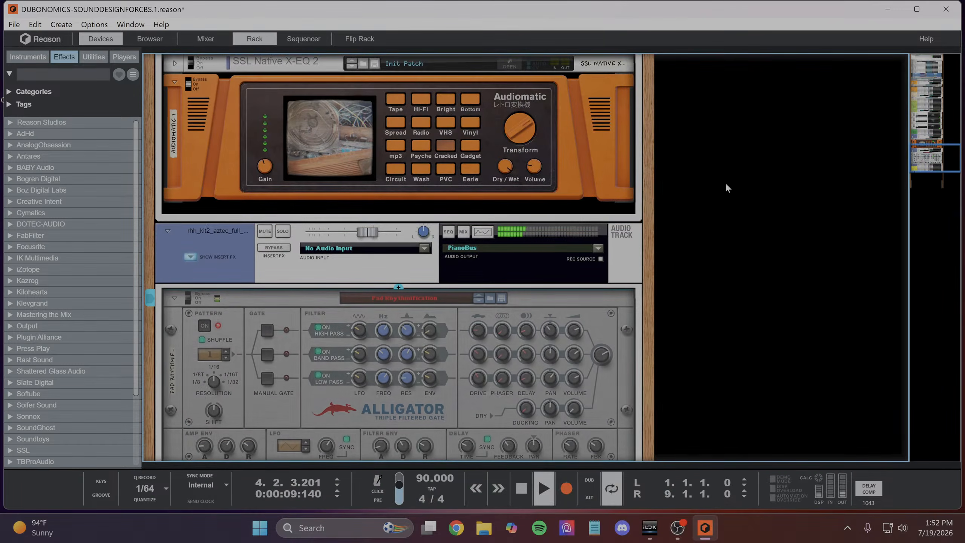
- Step through the Alligator's patches to Buzzer
left_click(477, 302)
left_click(478, 303)
left_click(479, 303)
left_click(478, 303)
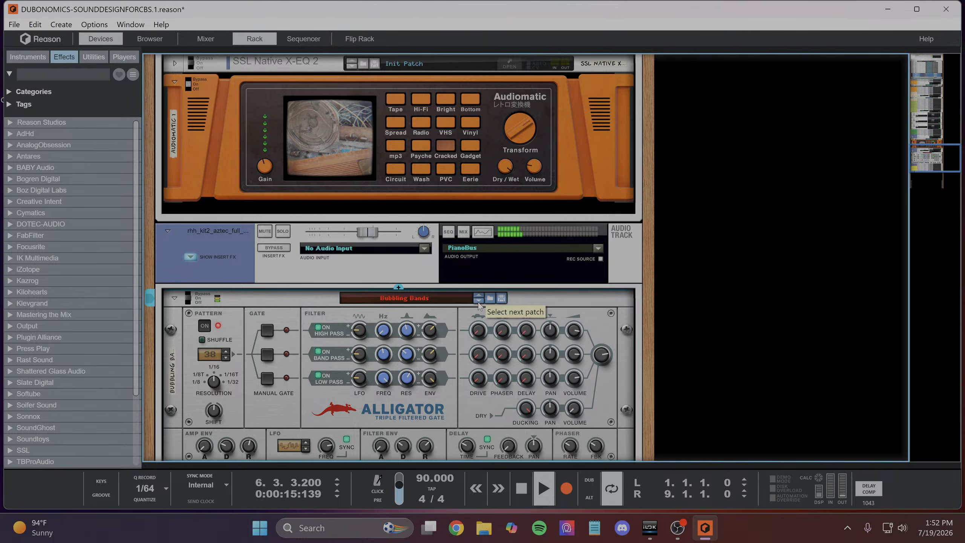
left_click(479, 301)
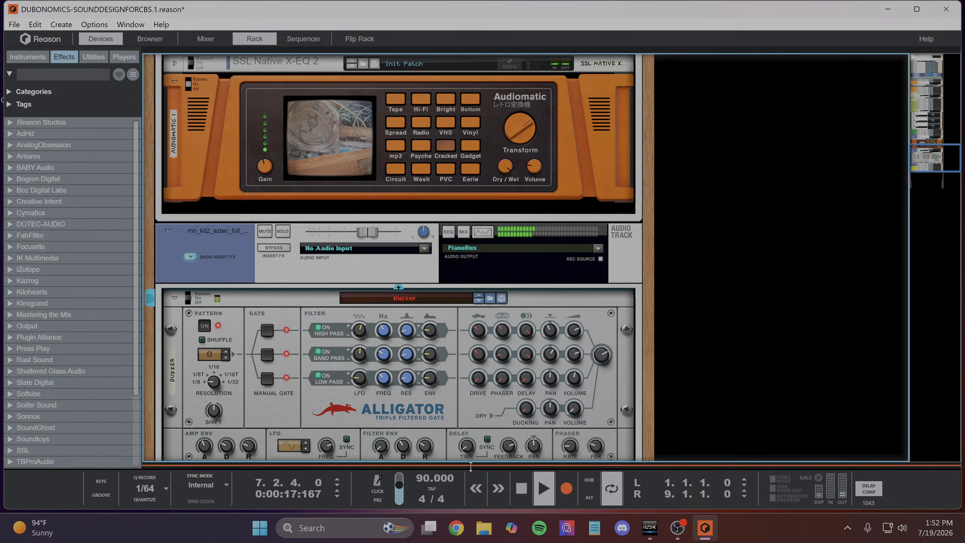
- Bring up the sequencer, listen to the gated keys without solo in the full mix, and return to the Alligator in the rack
left_click_drag(471, 465, 472, 169)
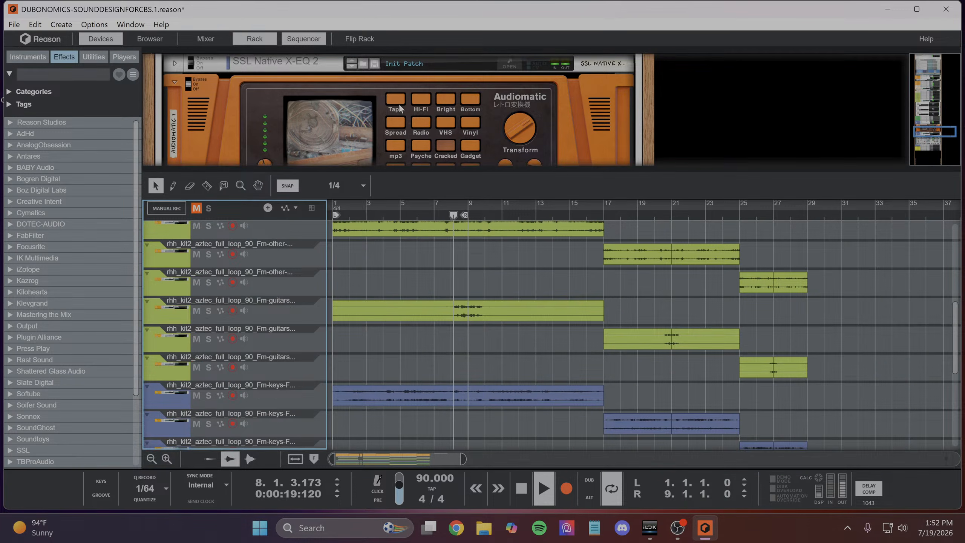
scroll(398, 108, "down", 1)
left_click(475, 165)
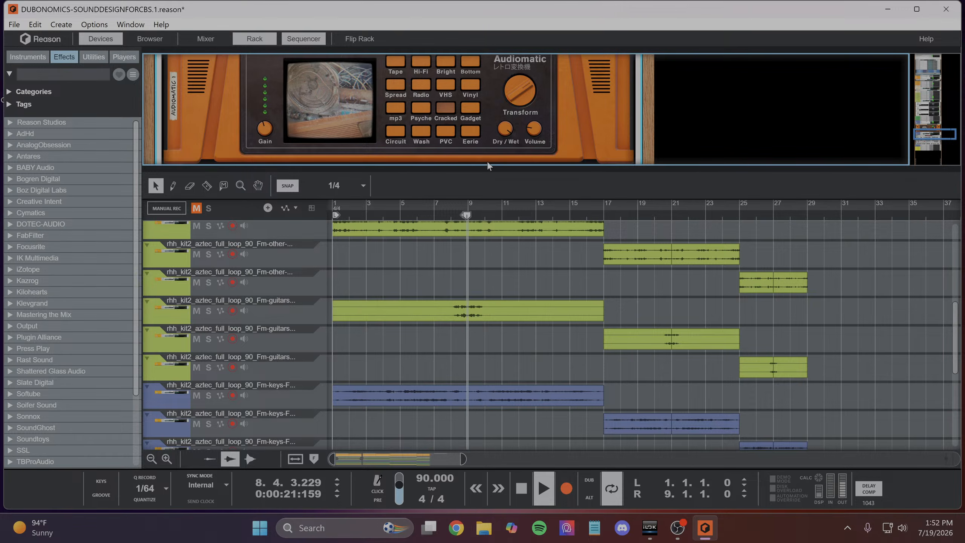
scroll(515, 310, "up", 5)
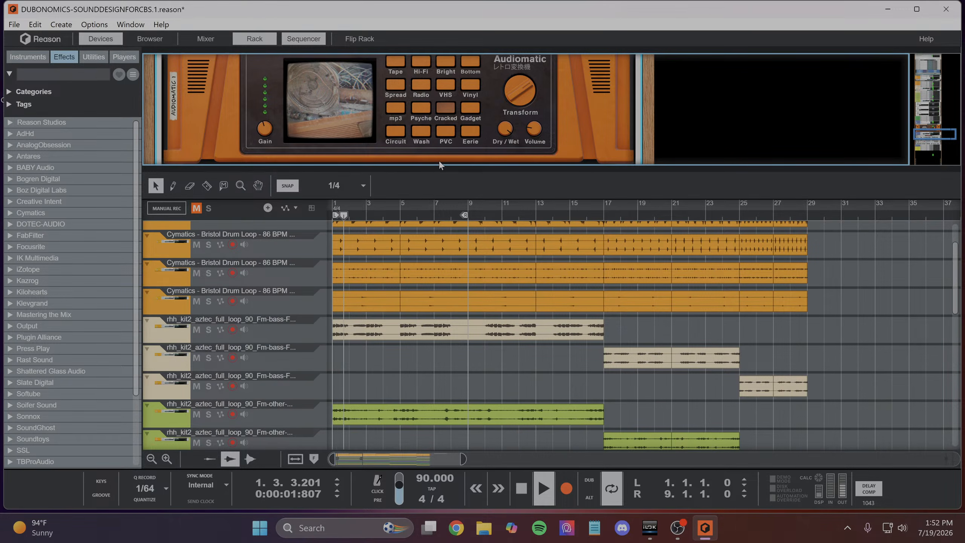
left_click(257, 35)
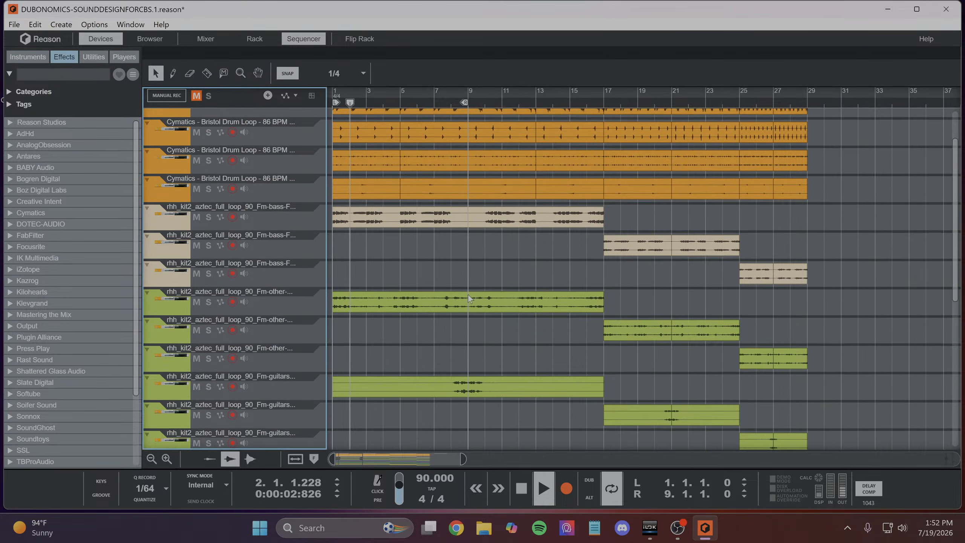
left_click(258, 36)
scroll(440, 266, "up", 2)
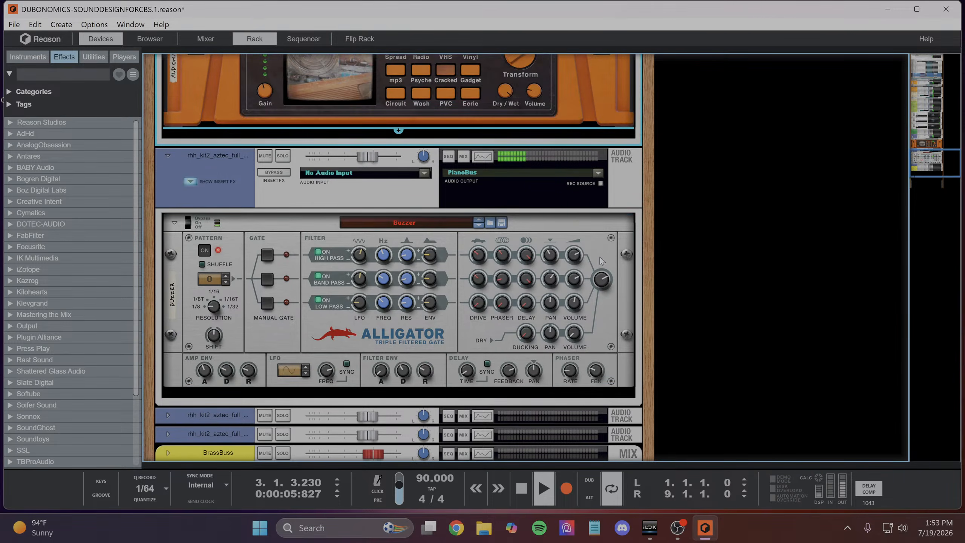
- Solo the first section's keys, adjust the Alligator's master volume, dry ducking and dry volume, and load the Casgating patch
left_click_drag(602, 278, 599, 283)
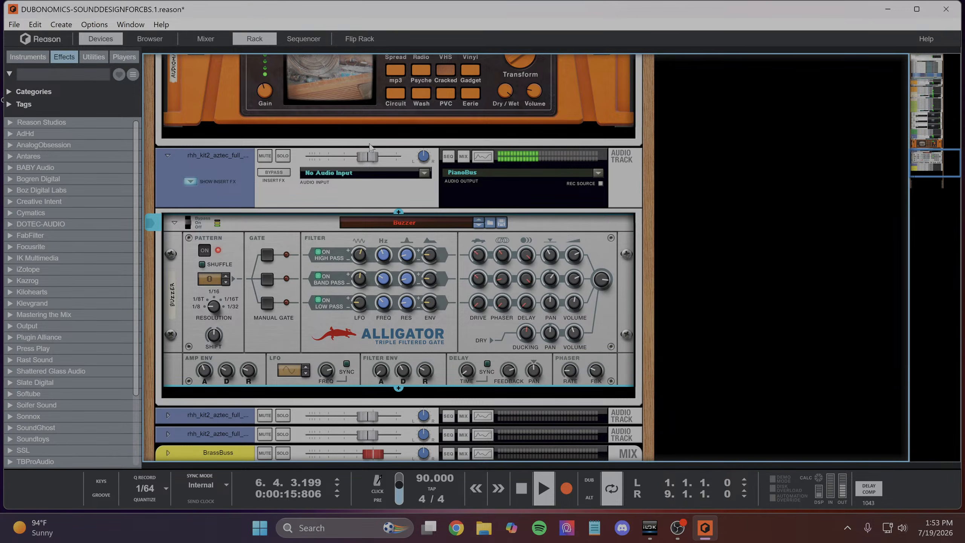
left_click(283, 155)
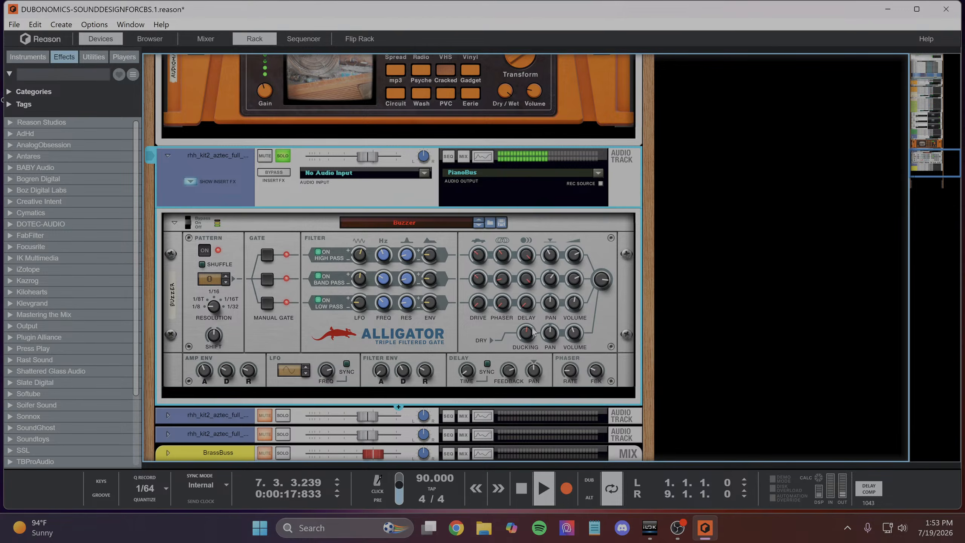
left_click_drag(526, 334, 509, 405)
left_click_drag(574, 334, 564, 399)
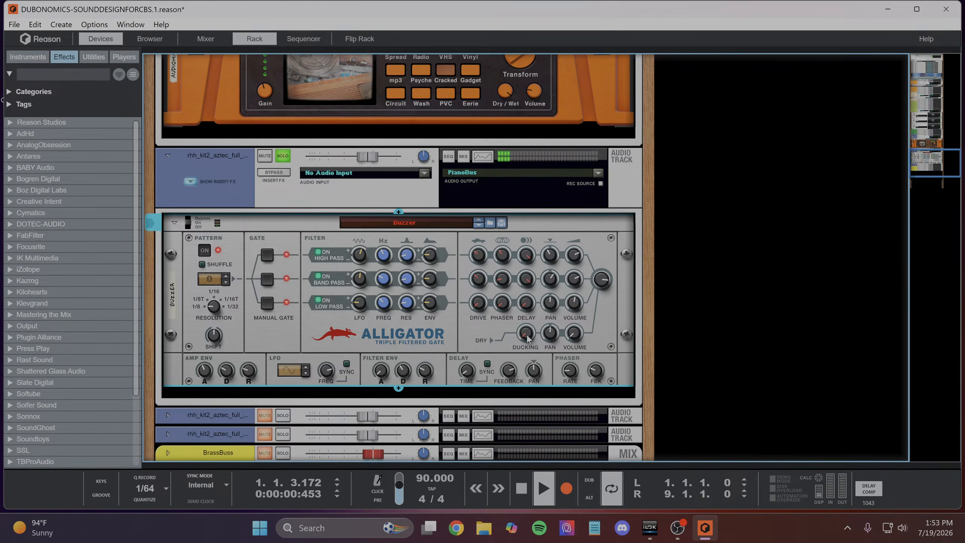
left_click(478, 224)
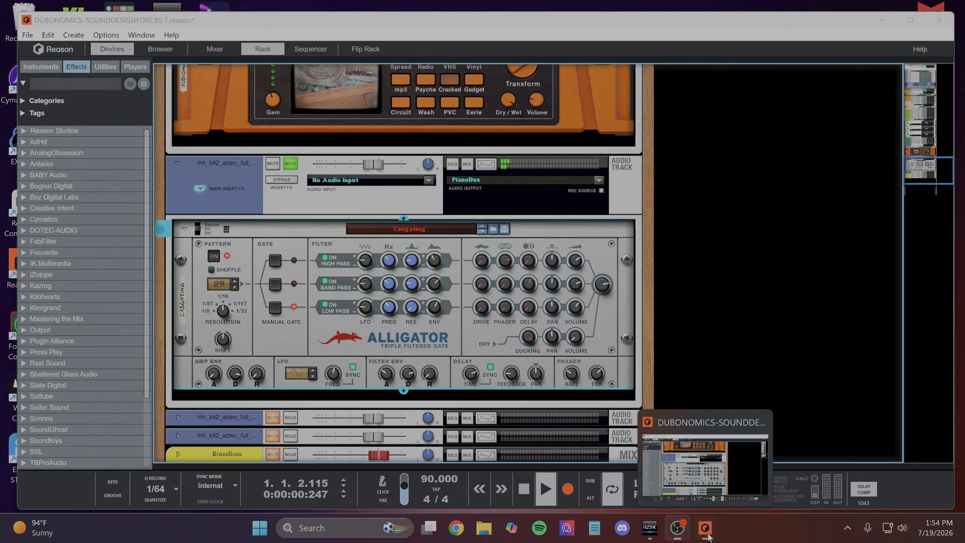
- Minimize the Reason window to show the desktop
left_click(706, 534)
left_click(706, 530)
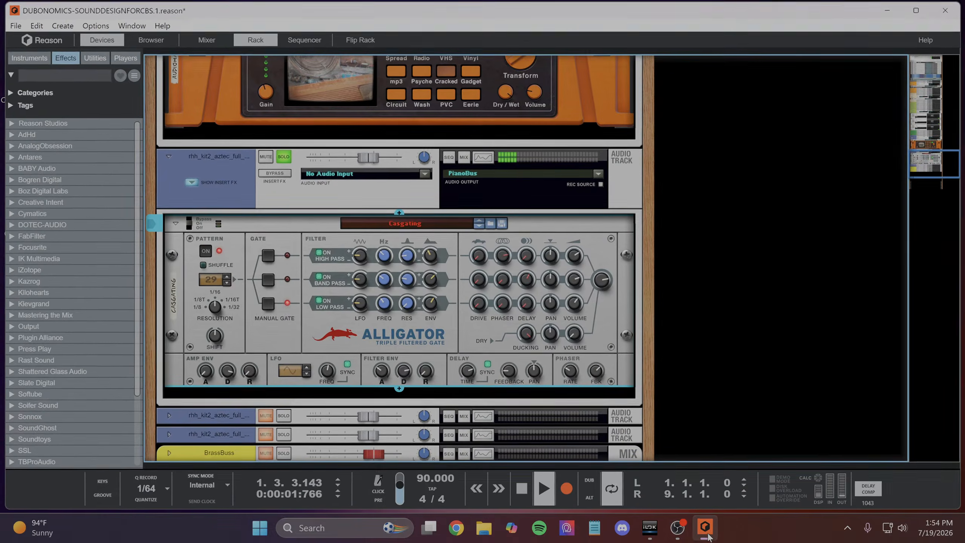
left_click(706, 530)
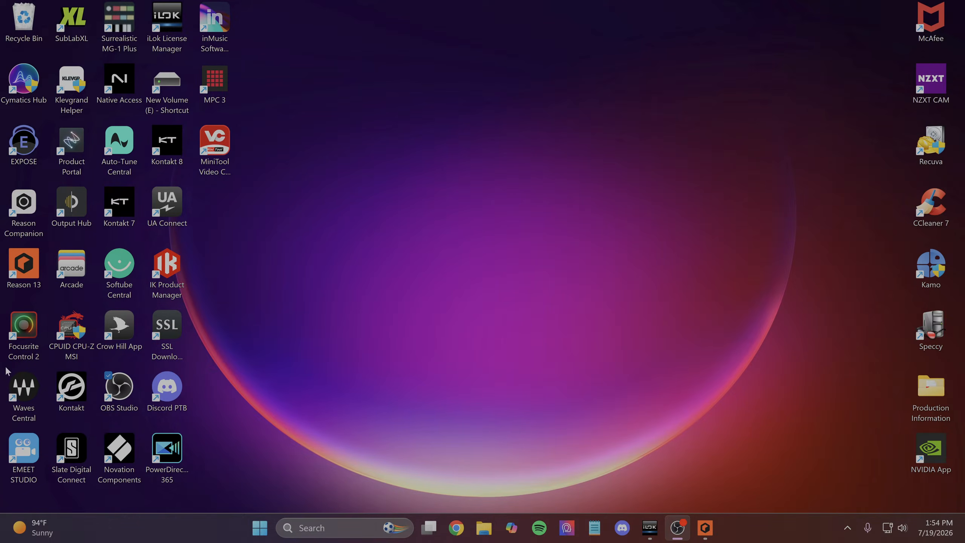